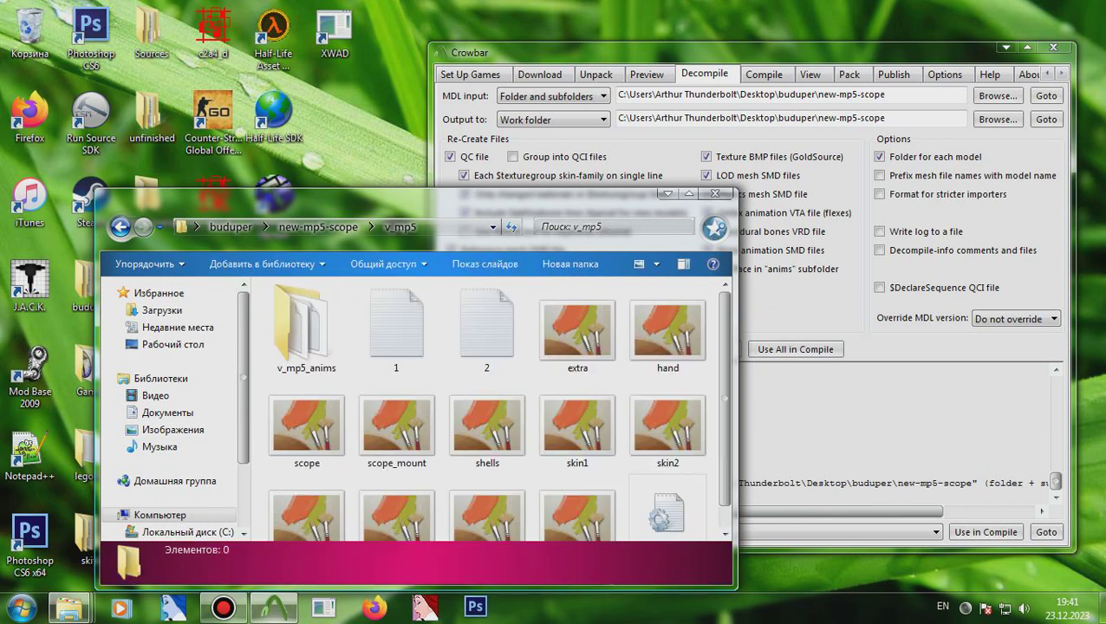
# Open the v_smg_mp5 model compile file from the Sources\weapons\v_smg_mp5 folder, keeping the v_mp5 folder's files within reach.
pyautogui.moveTo(407, 198); pyautogui.dragTo(772, 195)
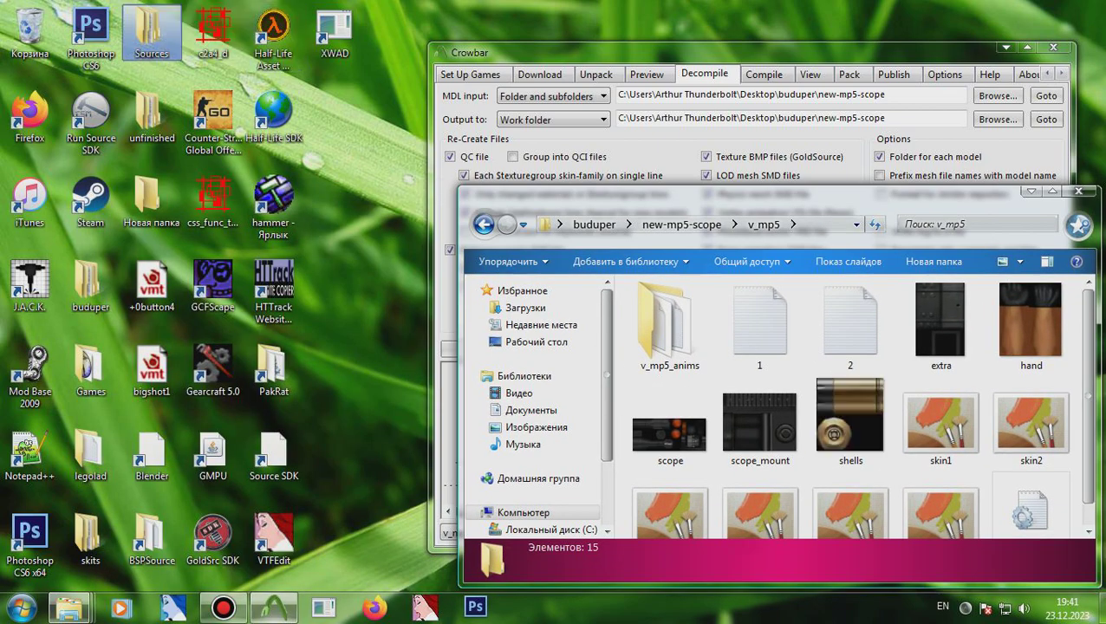
pyautogui.doubleClick(151, 31)
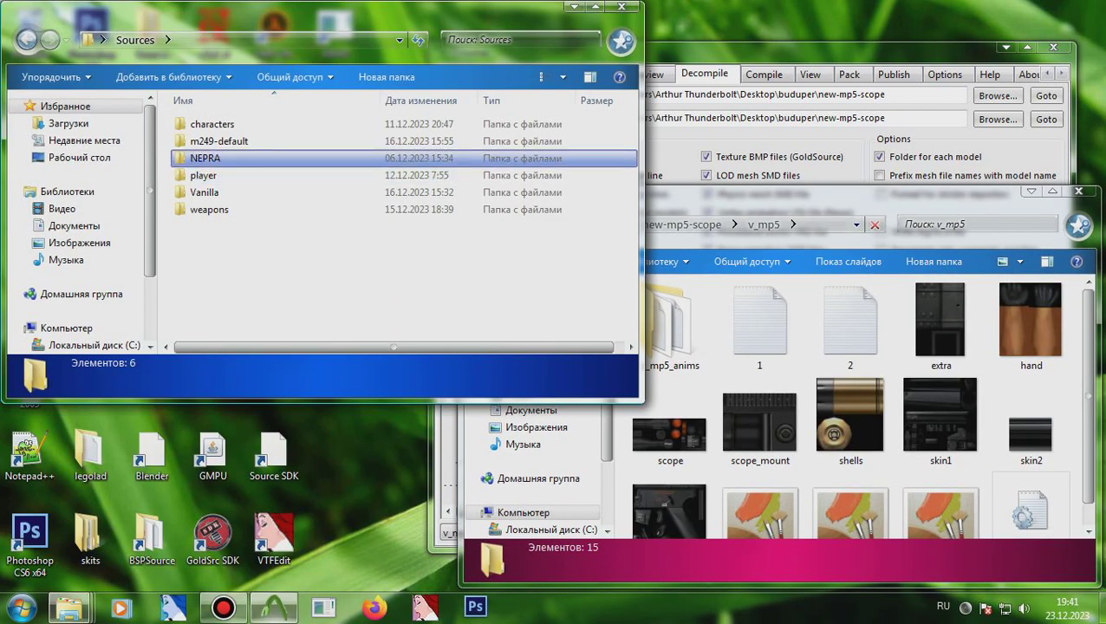
pyautogui.doubleClick(210, 209)
pyautogui.click(218, 227)
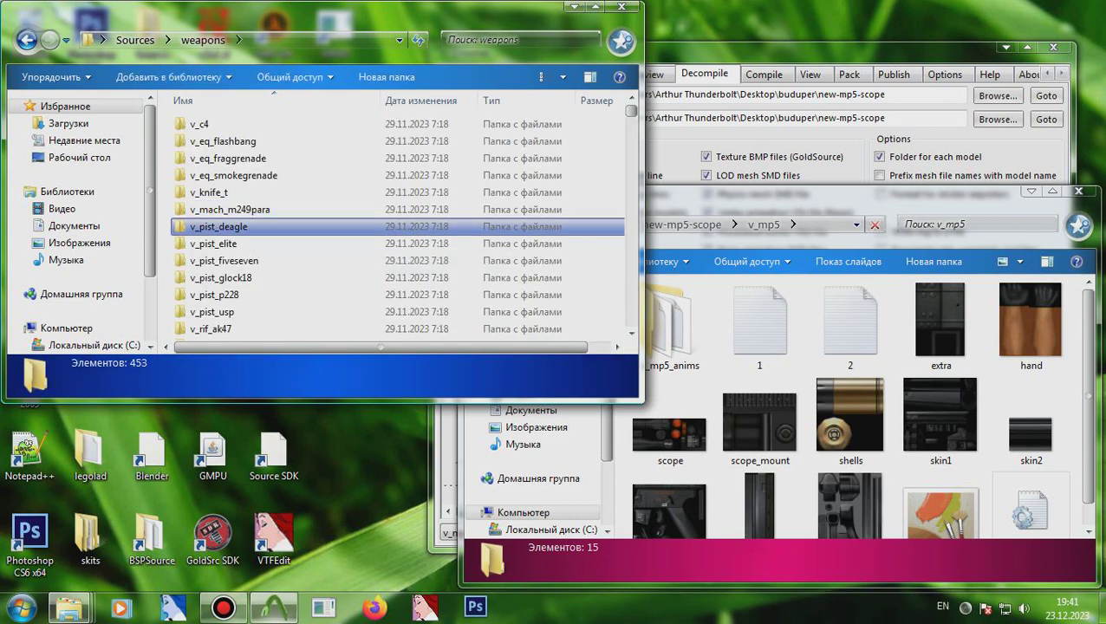
pyautogui.scroll(-3, 225, 246)
pyautogui.doubleClick(217, 313)
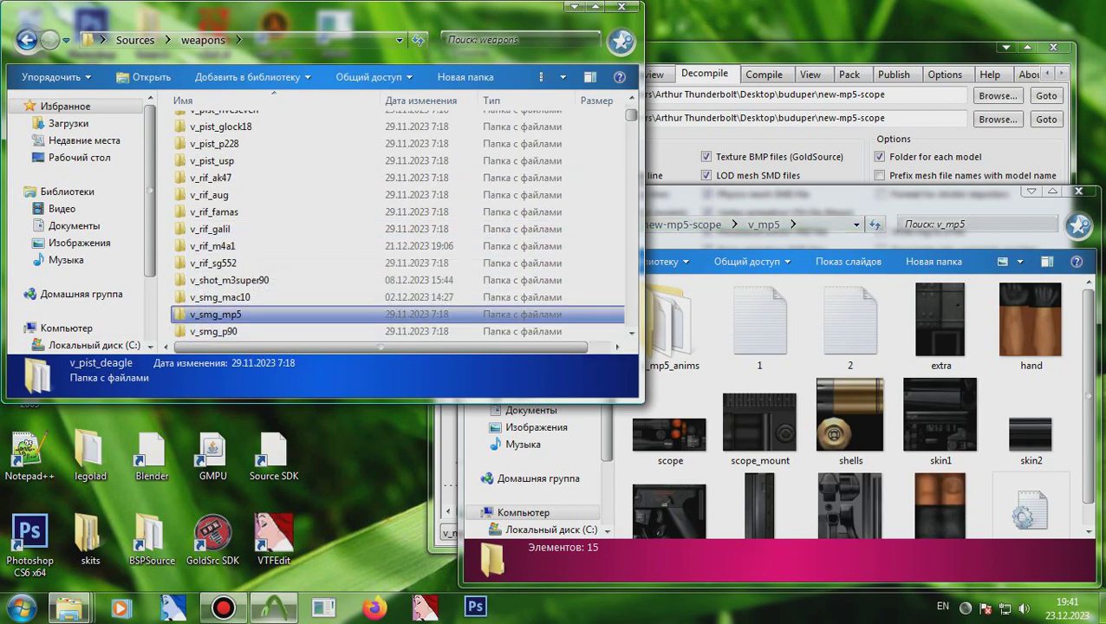
pyautogui.doubleClick(215, 176)
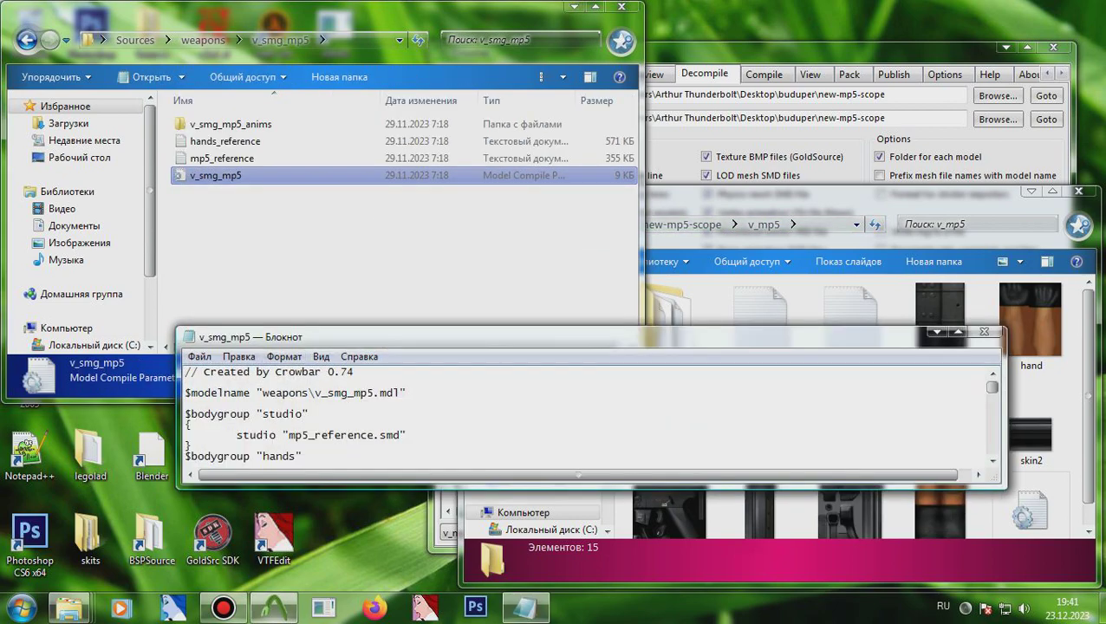
pyautogui.moveTo(346, 336); pyautogui.dragTo(216, 106)
# Open the v_mp5 model compile file and replace its header lines with $modelname "weapons\v_smg_mp5.mdl" copied from the v_smg_mp5 file.
pyautogui.doubleClick(1028, 498)
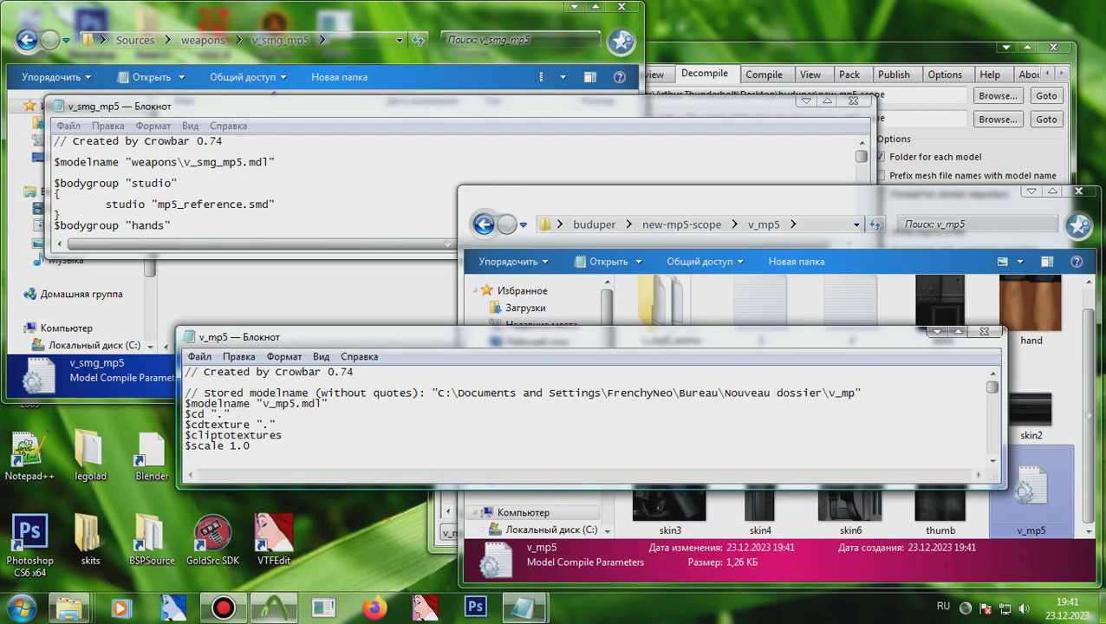
pyautogui.moveTo(286, 162); pyautogui.dragTo(92, 162)
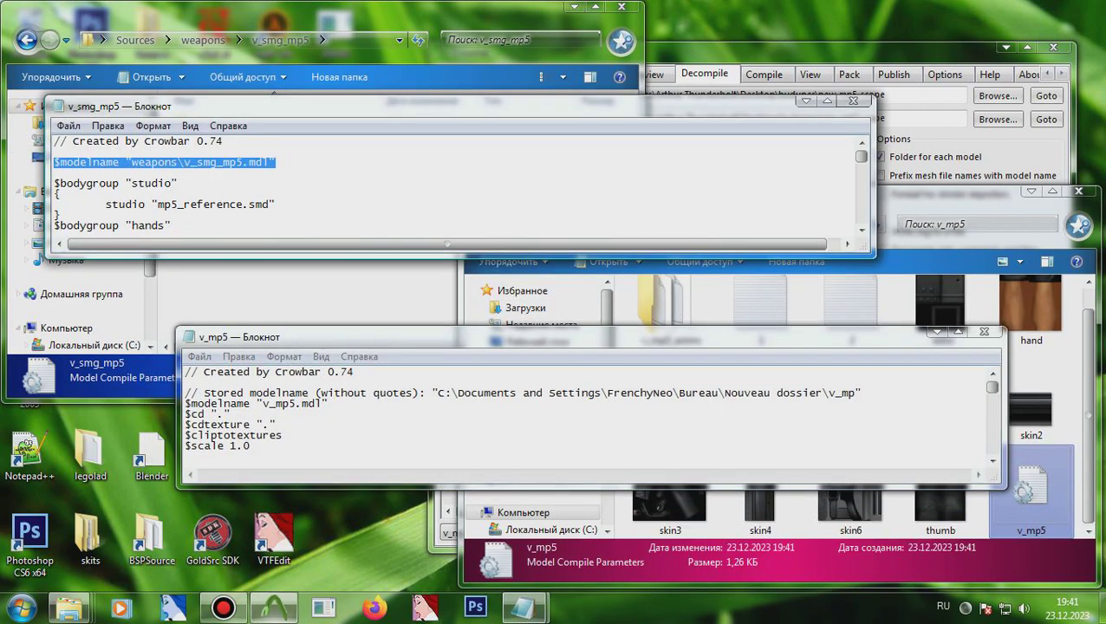
pyautogui.moveTo(282, 435); pyautogui.dragTo(185, 372)
pyautogui.write('$modelname "weapons\\v_smg_mp5.mdl"')
# Replace the $flags 0 line in the v_mp5 file with $cdmaterials "models\v_mp5\".
pyautogui.scroll(-2, 589, 416)
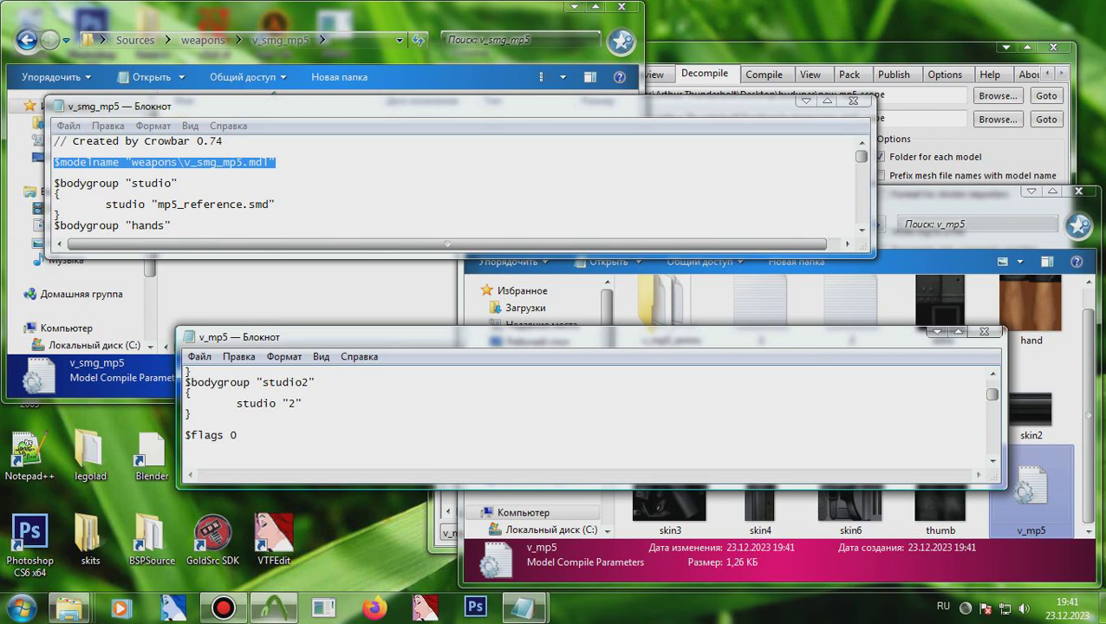
pyautogui.hotkey('shift', 'Left')
pyautogui.hotkey('shift', 'Left')
pyautogui.hotkey('shift', 'Left')
pyautogui.hotkey('shift', 'Left')
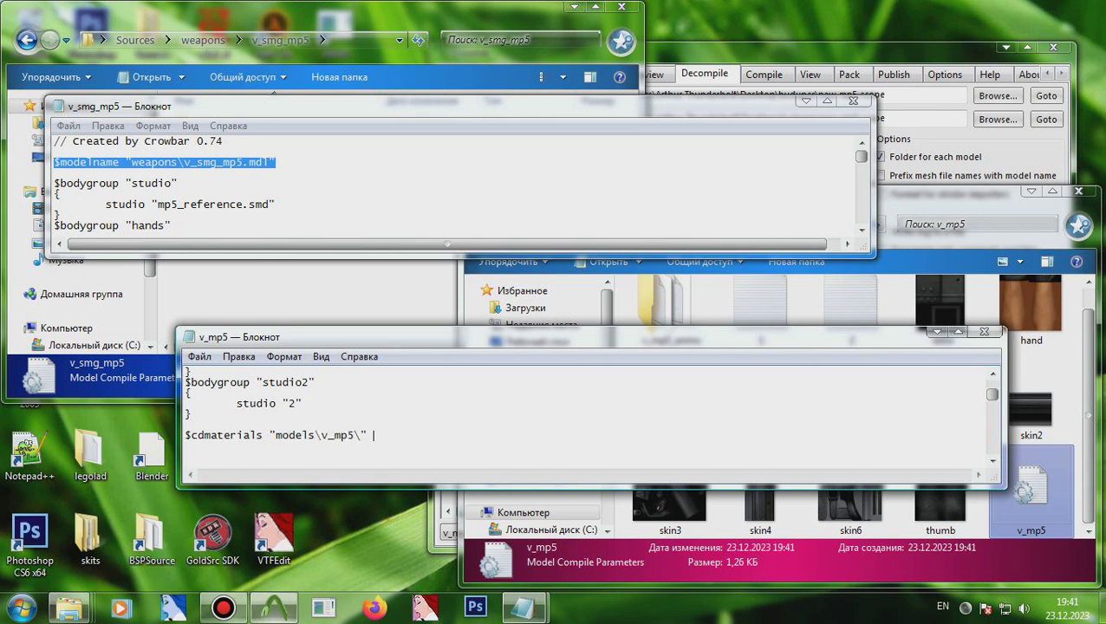
# Copy the shoot3 sequence in the v_smg_mp5 file from its ACT_VM_PRIMARYATTACK activity line through the closing brace.
pyautogui.scroll(-12, 585, 416)
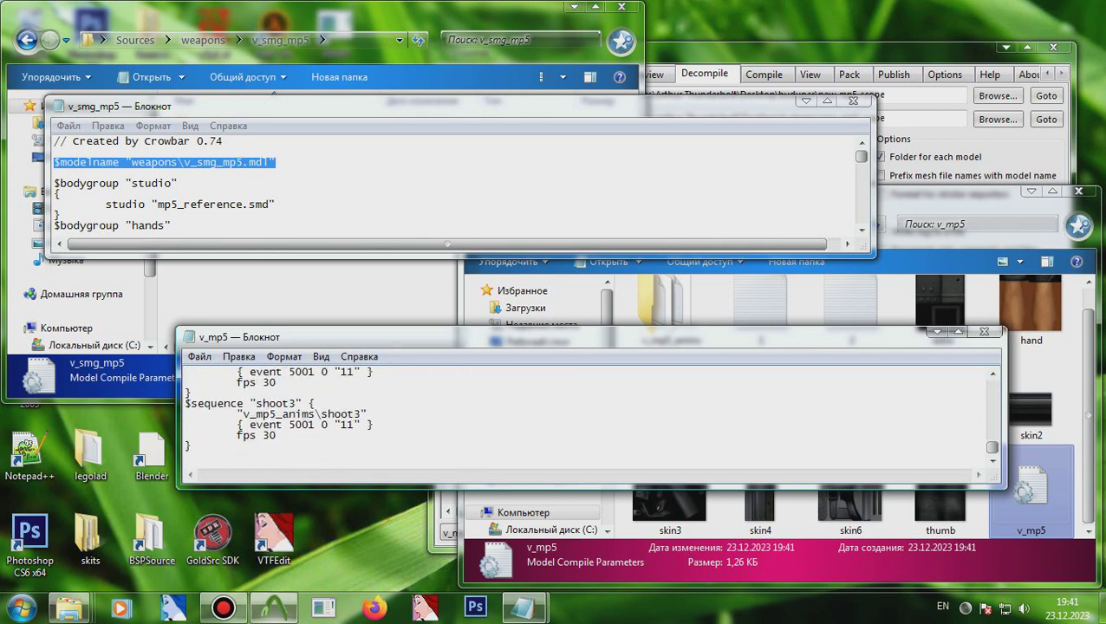
pyautogui.click(459, 187)
pyautogui.scroll(-20, 459, 187)
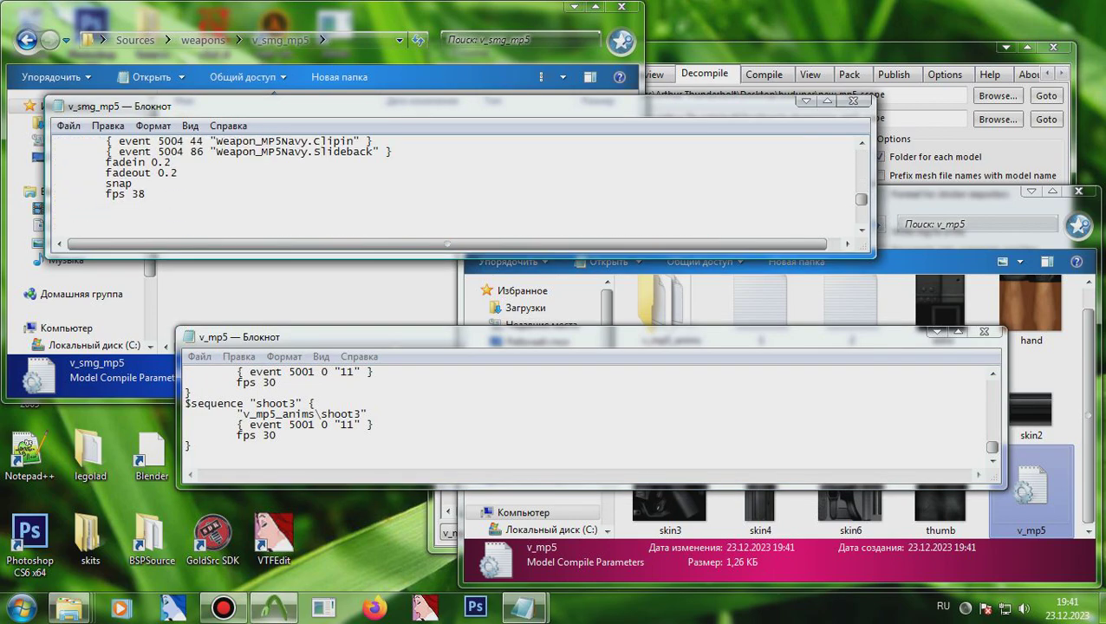
pyautogui.scroll(-10, 459, 182)
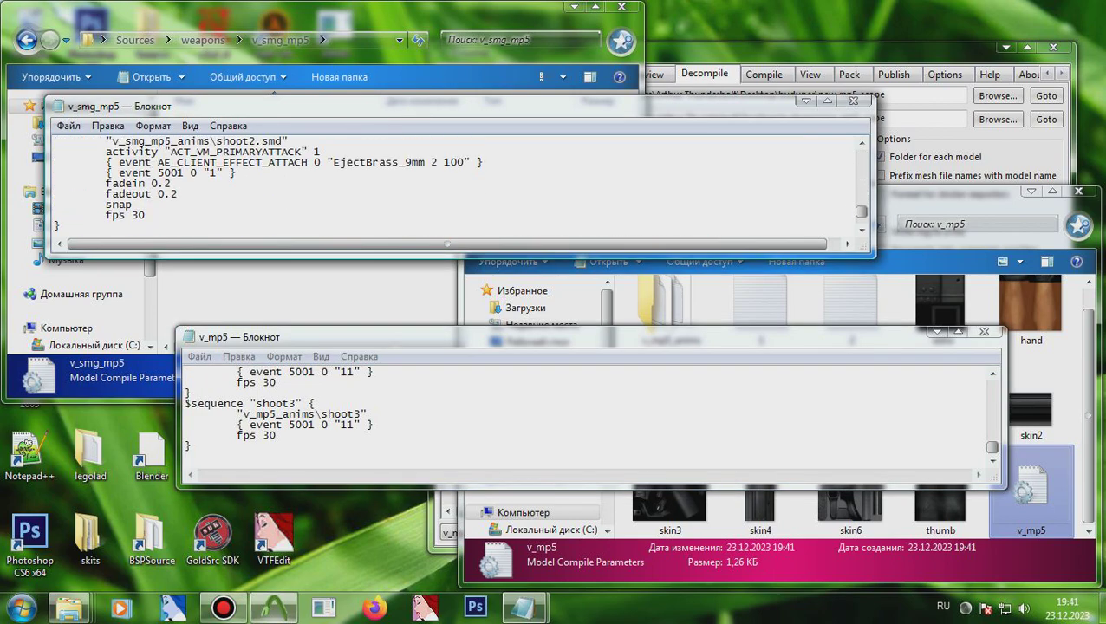
pyautogui.scroll(-1, 459, 182)
pyautogui.moveTo(61, 215); pyautogui.dragTo(133, 184)
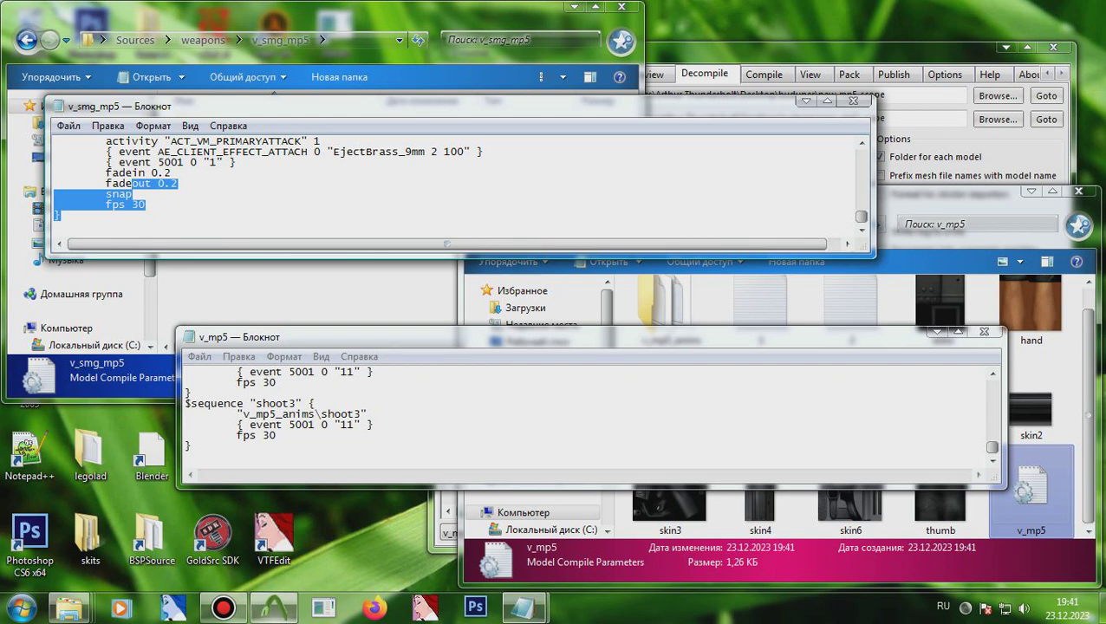
pyautogui.click(303, 295)
pyautogui.click(750, 218)
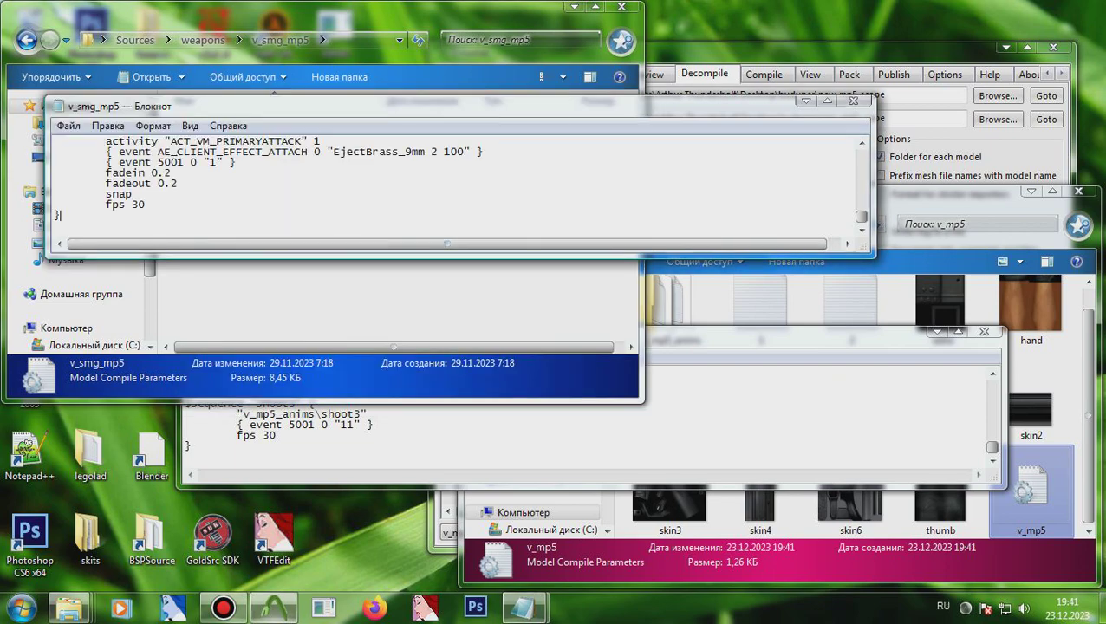
pyautogui.moveTo(750, 257); pyautogui.dragTo(751, 328)
pyautogui.moveTo(60, 289); pyautogui.dragTo(54, 215)
pyautogui.hotkey('ctrl', 'c')
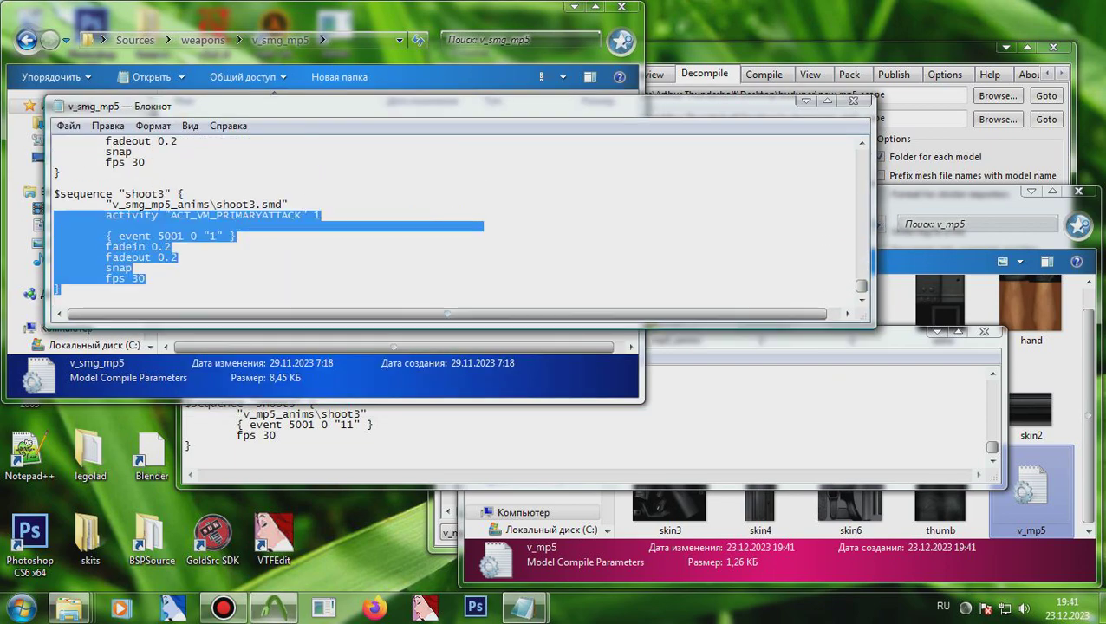
# Replace the event and fps lines of the shoot3 sequence in the v_mp5 file with the copied primary-attack block.
pyautogui.click(185, 455)
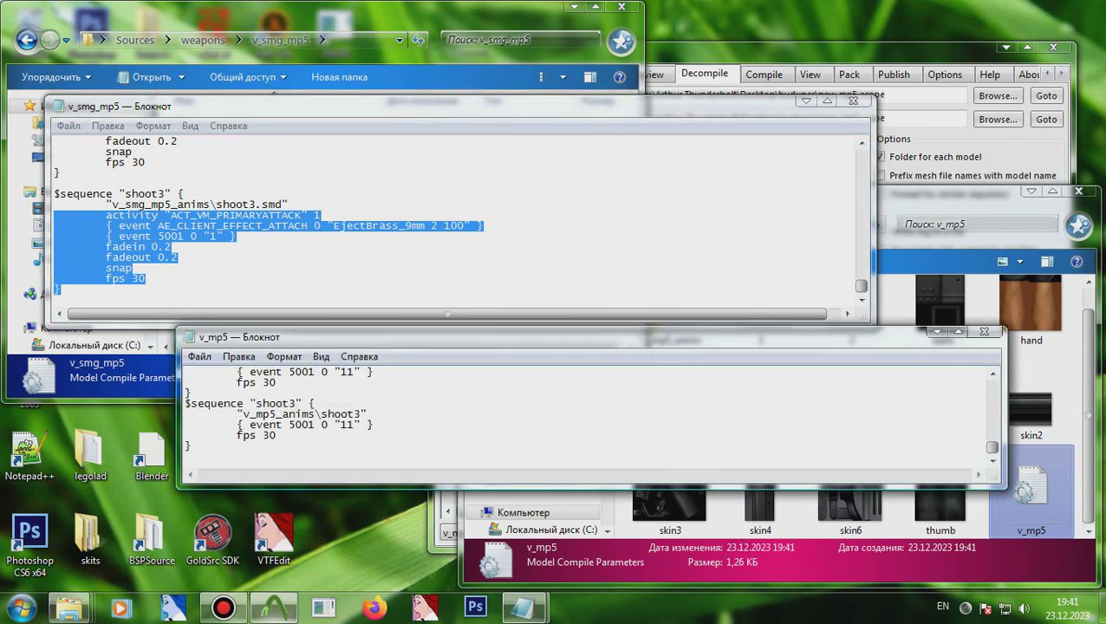
pyautogui.moveTo(592, 327); pyautogui.dragTo(592, 271)
pyautogui.hotkey('shift', 'Up')
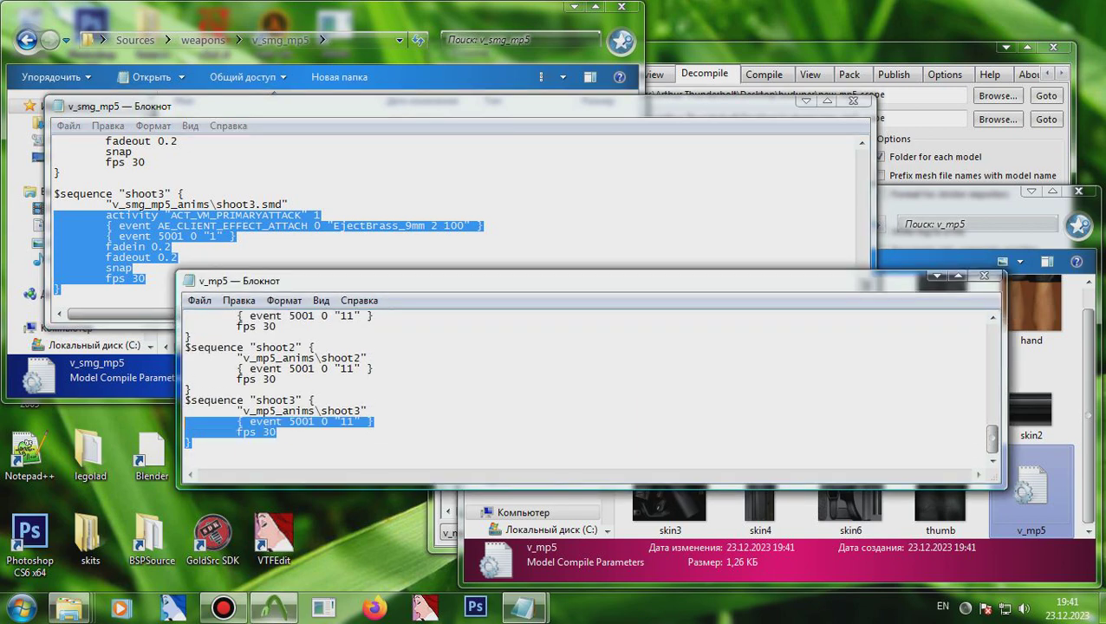
pyautogui.hotkey('ctrl', 'v')
# Replace the event and fps lines of the shoot2 and shoot1 sequences in v_mp5 with the same primary-attack block.
pyautogui.scroll(1, 589, 381)
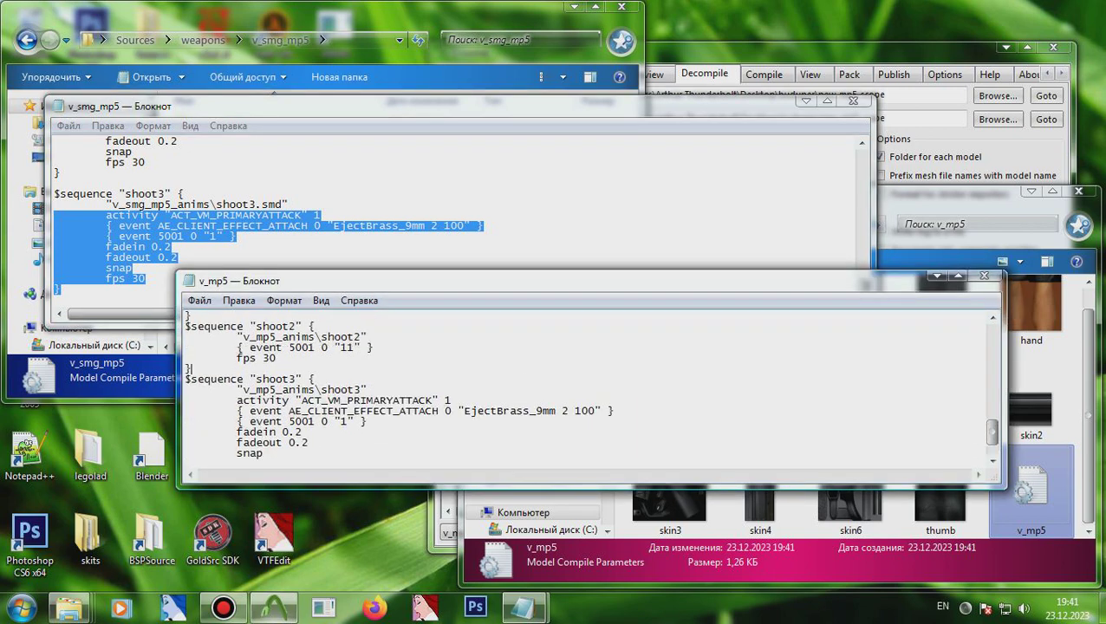
pyautogui.moveTo(192, 368); pyautogui.dragTo(185, 348)
pyautogui.hotkey('ctrl', 'v')
pyautogui.scroll(3, 185, 355)
pyautogui.hotkey('shift', 'Up')
pyautogui.hotkey('shift', 'Up')
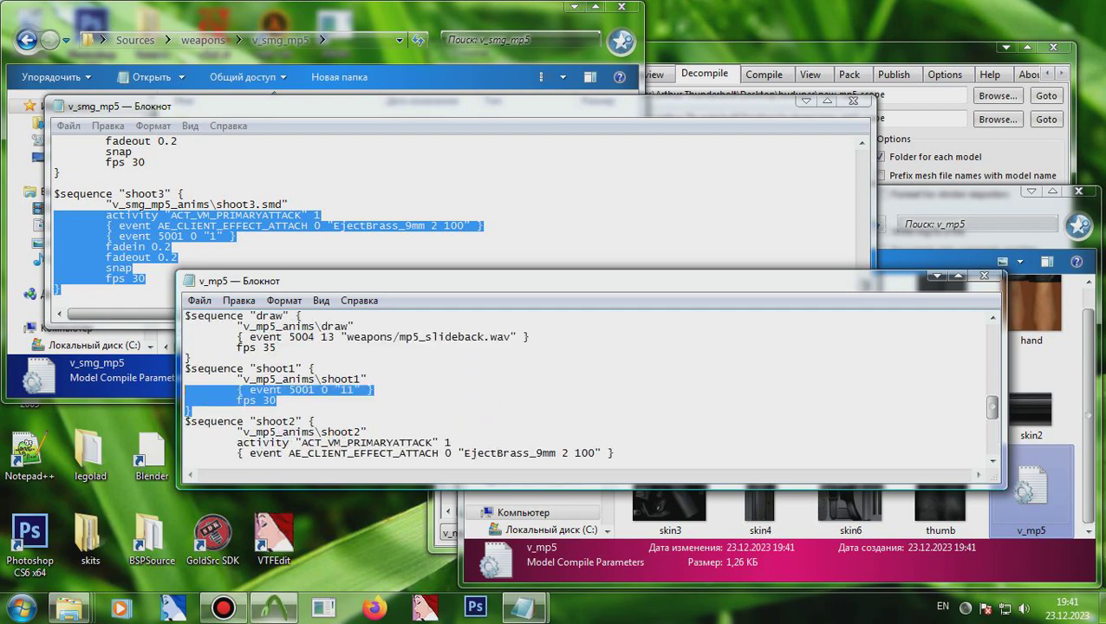
pyautogui.hotkey('ctrl', 'v')
# Replace the draw sequence's event and fps lines in v_mp5 with the ACT_VM_DRAW block copied from v_smg_mp5.
pyautogui.scroll(3, 590, 390)
pyautogui.scroll(-1, 590, 390)
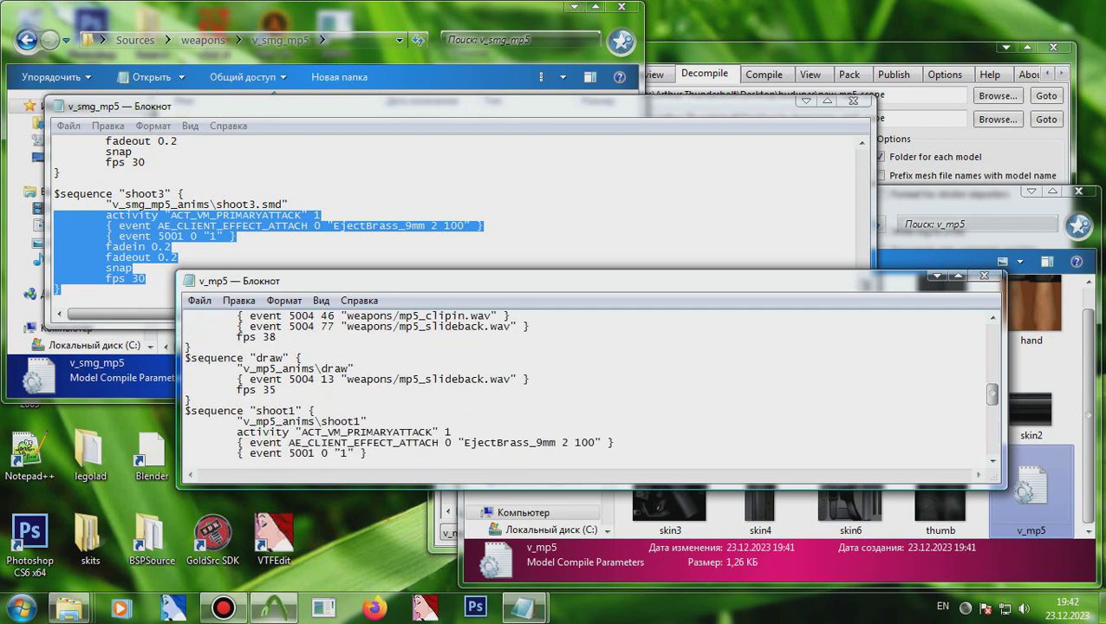
pyautogui.click(455, 217)
pyautogui.scroll(9, 455, 217)
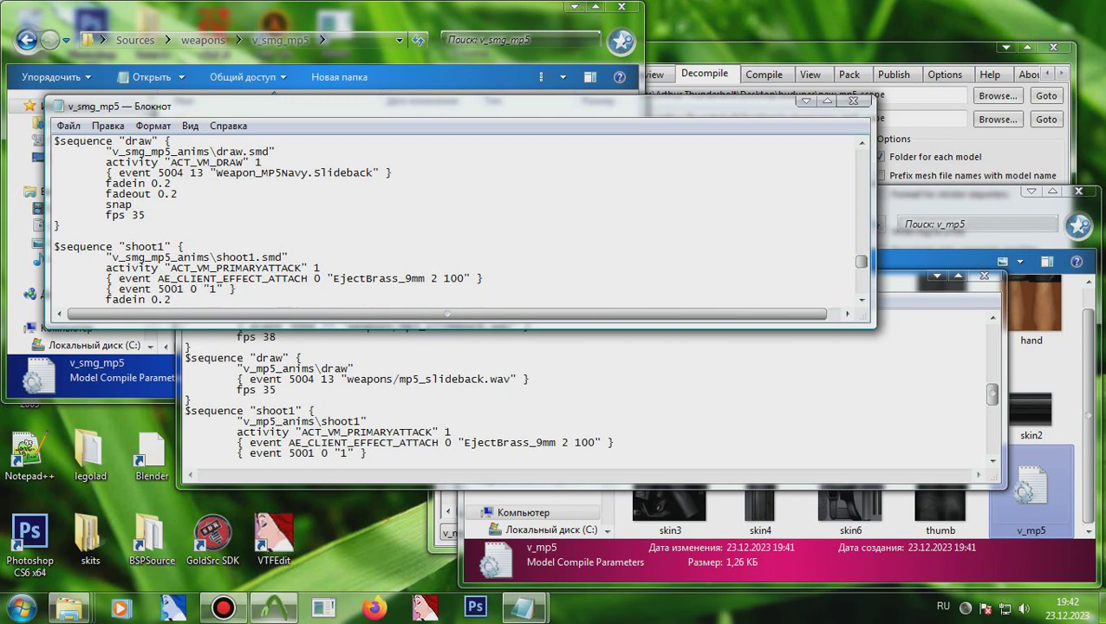
pyautogui.moveTo(60, 227)
pyautogui.mouseDown()
pyautogui.moveTo(54, 152)
pyautogui.moveTo(106, 162)
pyautogui.mouseUp()
pyautogui.hotkey('ctrl', 'c')
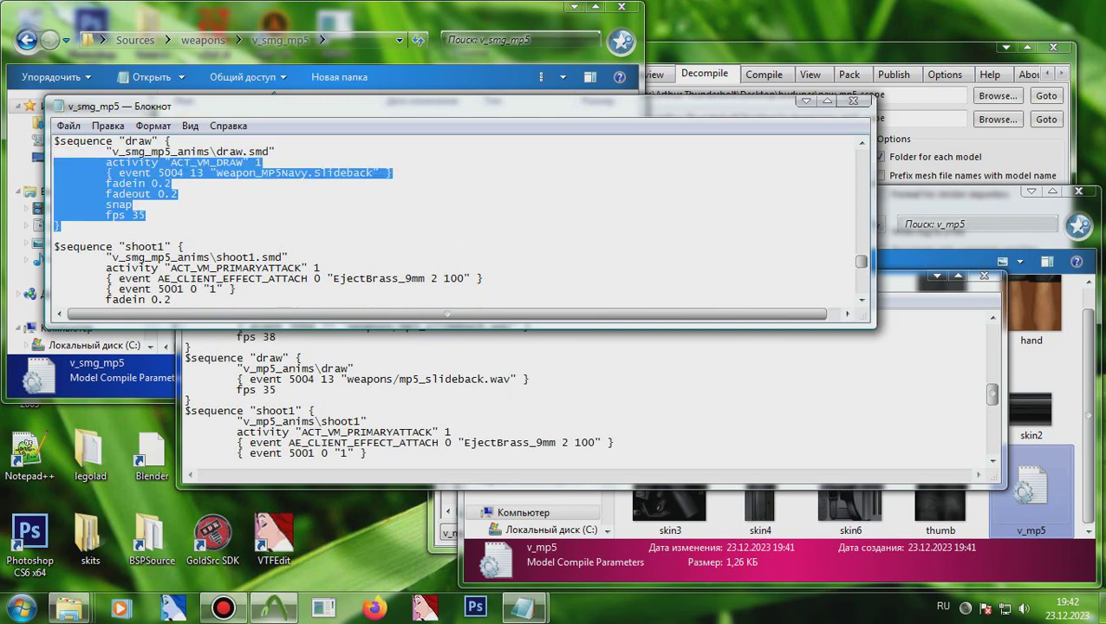
pyautogui.moveTo(191, 399); pyautogui.dragTo(186, 379)
pyautogui.hotkey('ctrl', 'v')
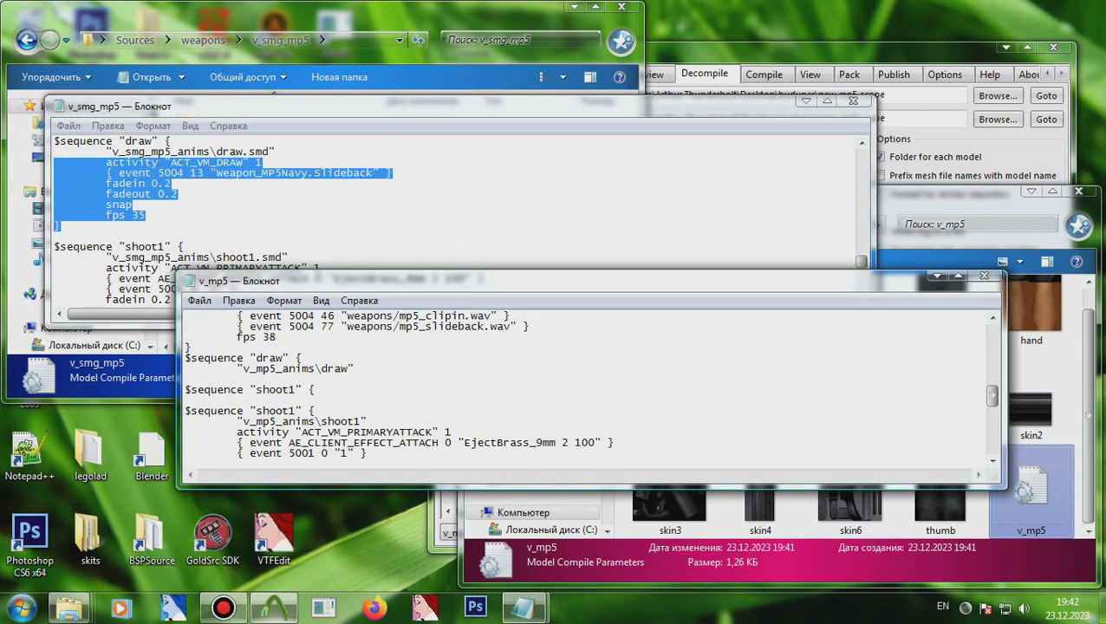
pyautogui.hotkey('ctrl', 'v')
# Replace the reload sequence's settings in v_mp5 with the ACT_VM_RELOAD block from v_smg_mp5, using event frames 15, 46 and 77.
pyautogui.scroll(2, 590, 390)
pyautogui.hotkey('alt', 'Tab')
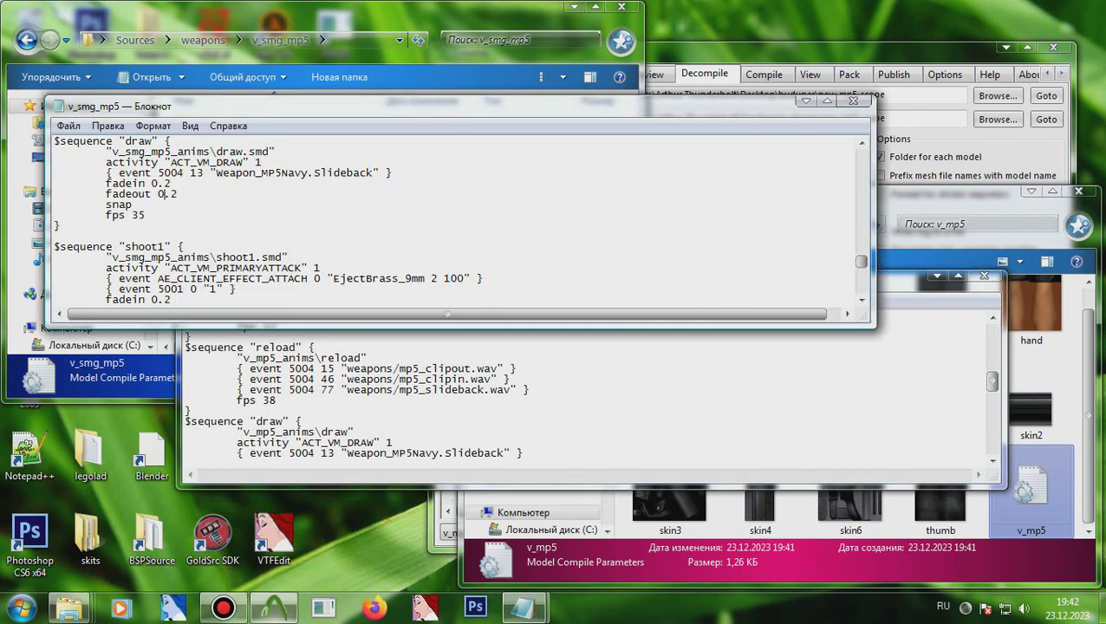
pyautogui.scroll(5, 450, 216)
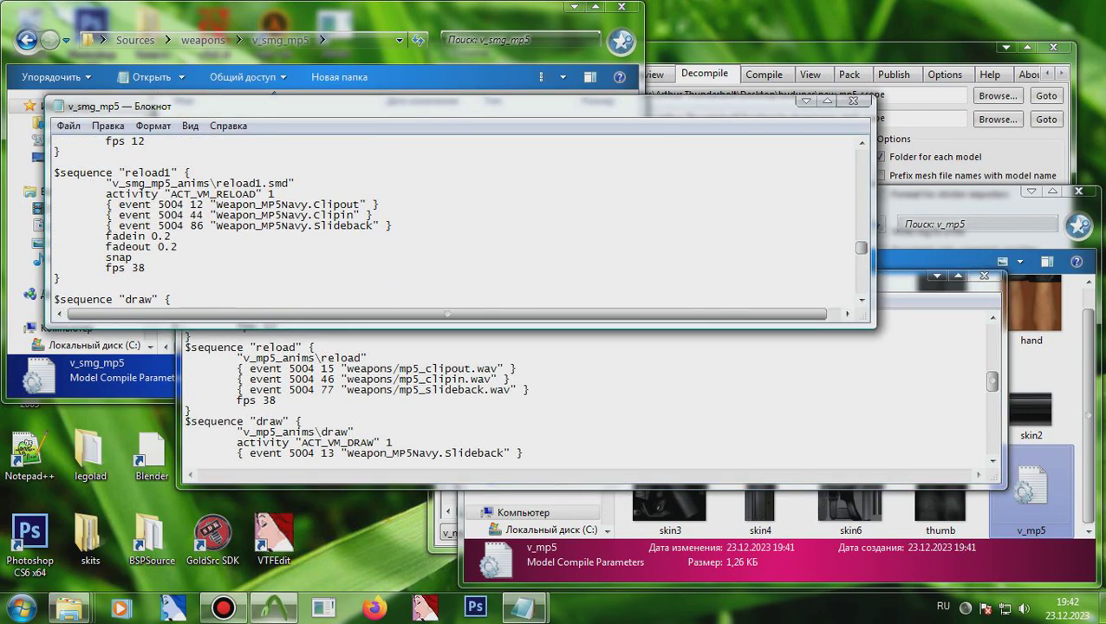
pyautogui.moveTo(60, 278); pyautogui.dragTo(54, 194)
pyautogui.hotkey('ctrl', 'c')
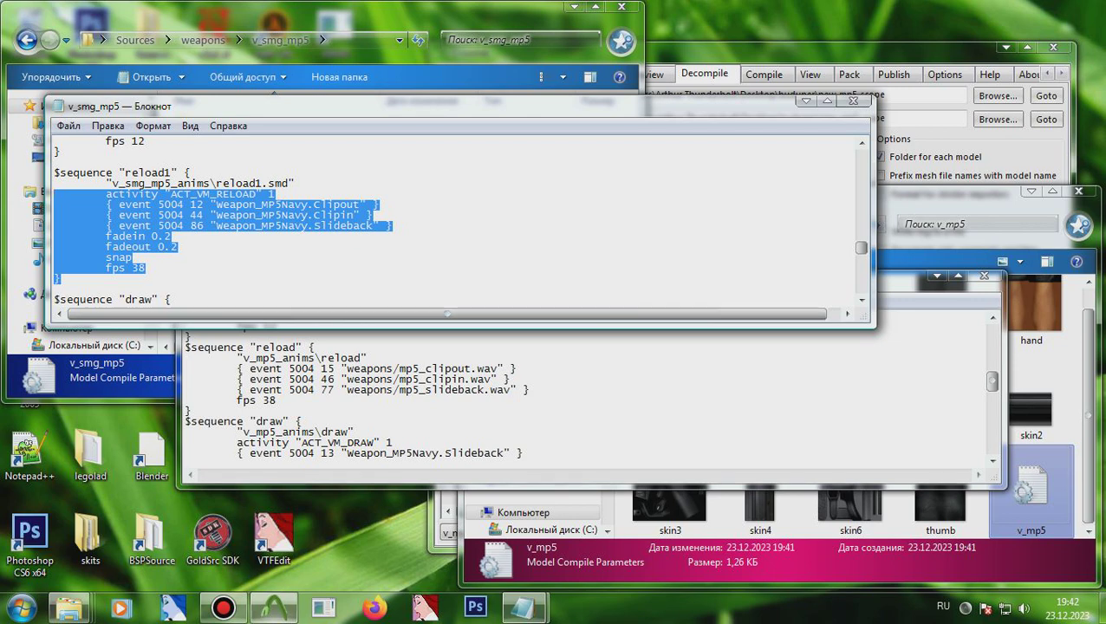
pyautogui.moveTo(191, 411); pyautogui.dragTo(185, 368)
pyautogui.hotkey('ctrl', 'v')
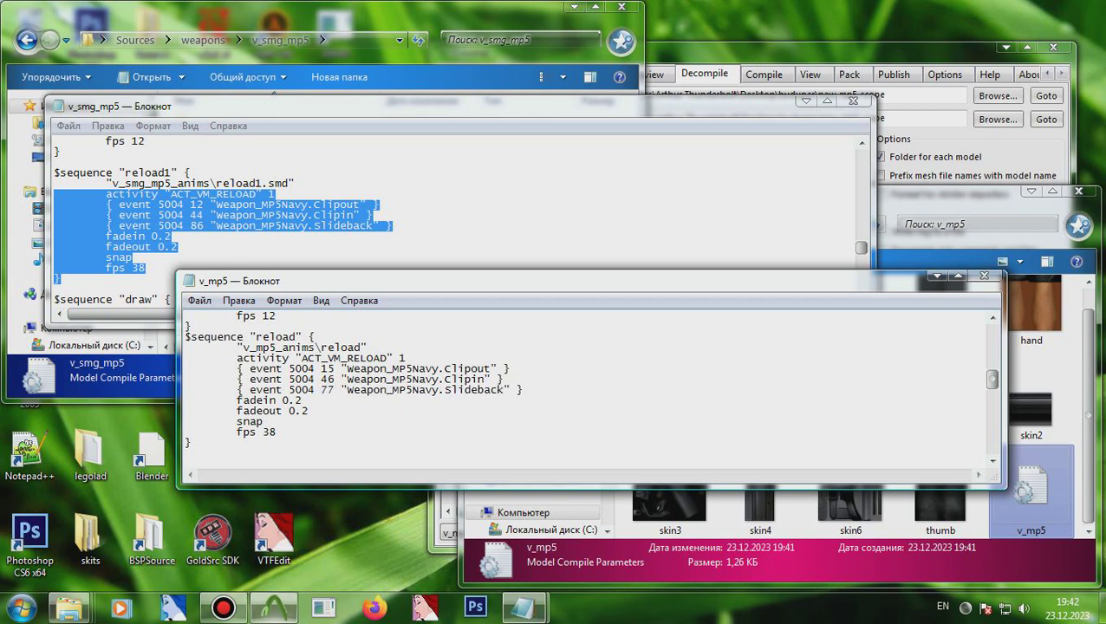
# Replace the idle1 sequence's fps line and closing brace in v_mp5 with the ACT_VM_IDLE block copied from v_smg_mp5.
pyautogui.scroll(2, 589, 390)
pyautogui.click(204, 183)
pyautogui.scroll(3, 203, 183)
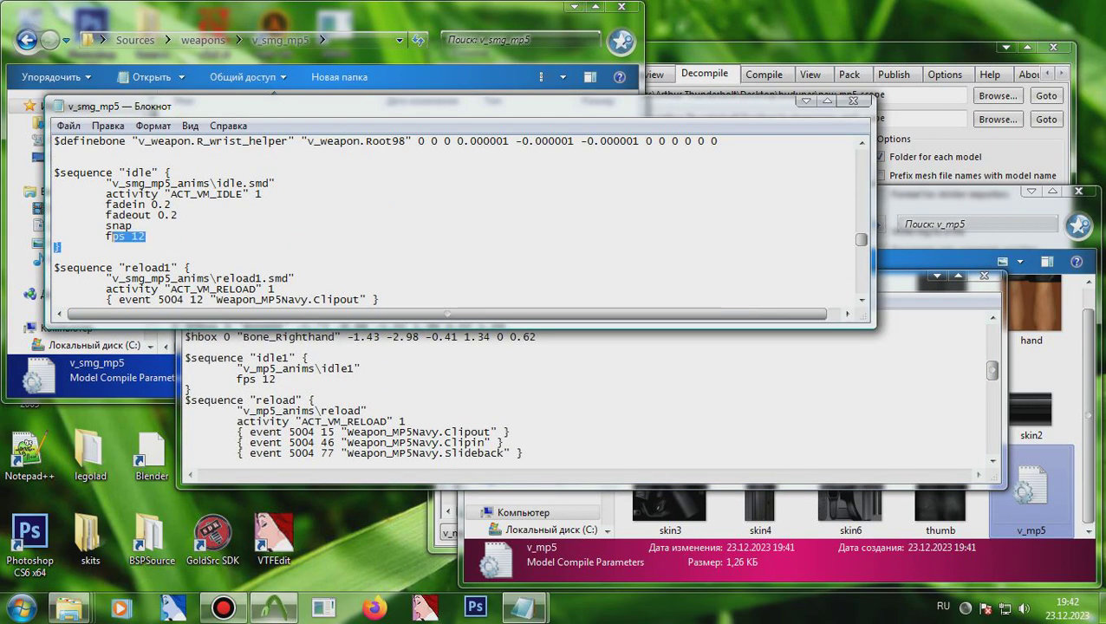
pyautogui.moveTo(111, 235); pyautogui.dragTo(55, 195)
pyautogui.hotkey('ctrl', 'c')
pyautogui.moveTo(192, 389); pyautogui.dragTo(185, 379)
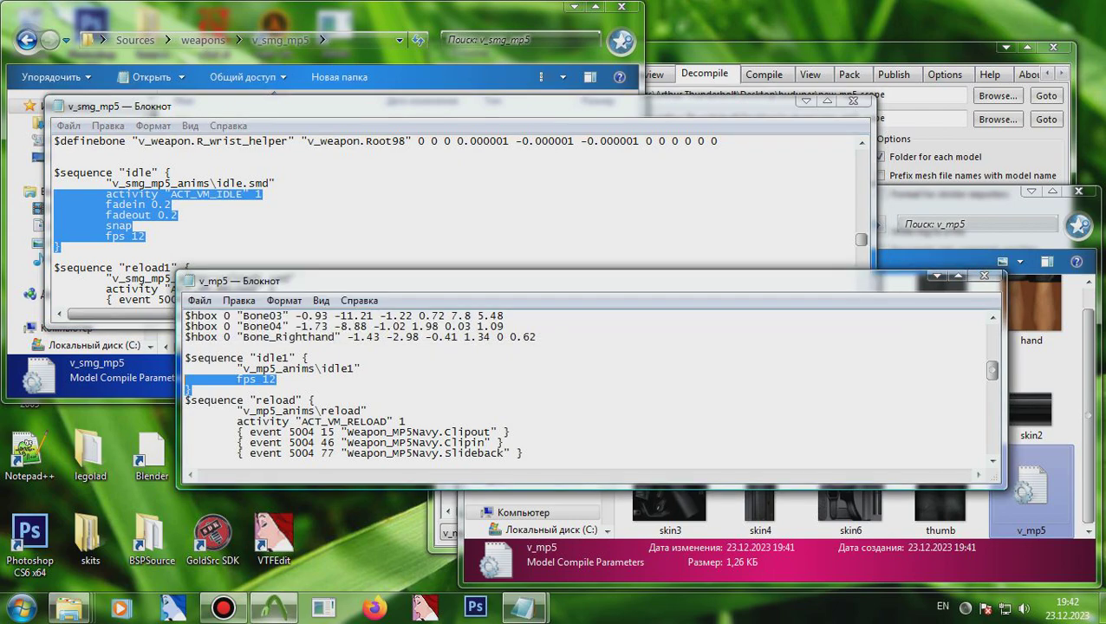
pyautogui.hotkey('ctrl', 'v')
# Save the edited v_mp5 file and close both model compile files.
pyautogui.hotkey('ctrl', 's')
pyautogui.click(853, 101)
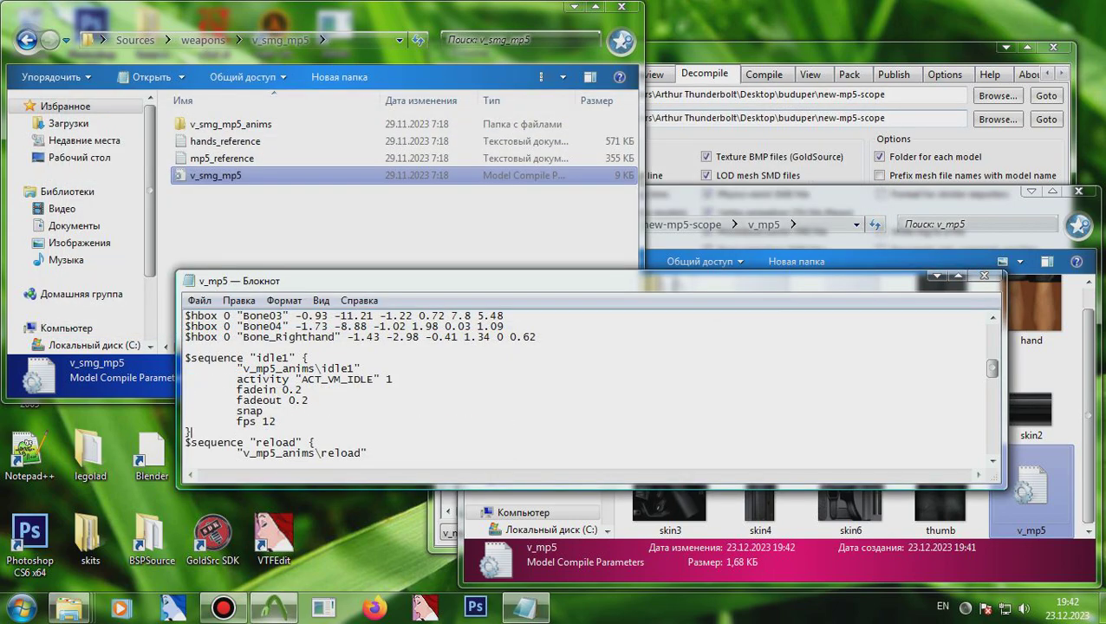
pyautogui.click(984, 276)
# Switch to Crowbar, set the QC input and output paths to the desktop's buduper\new-mp5-scope\v_mp5 folder, and compile the model.
pyautogui.click(817, 224)
pyautogui.click(764, 73)
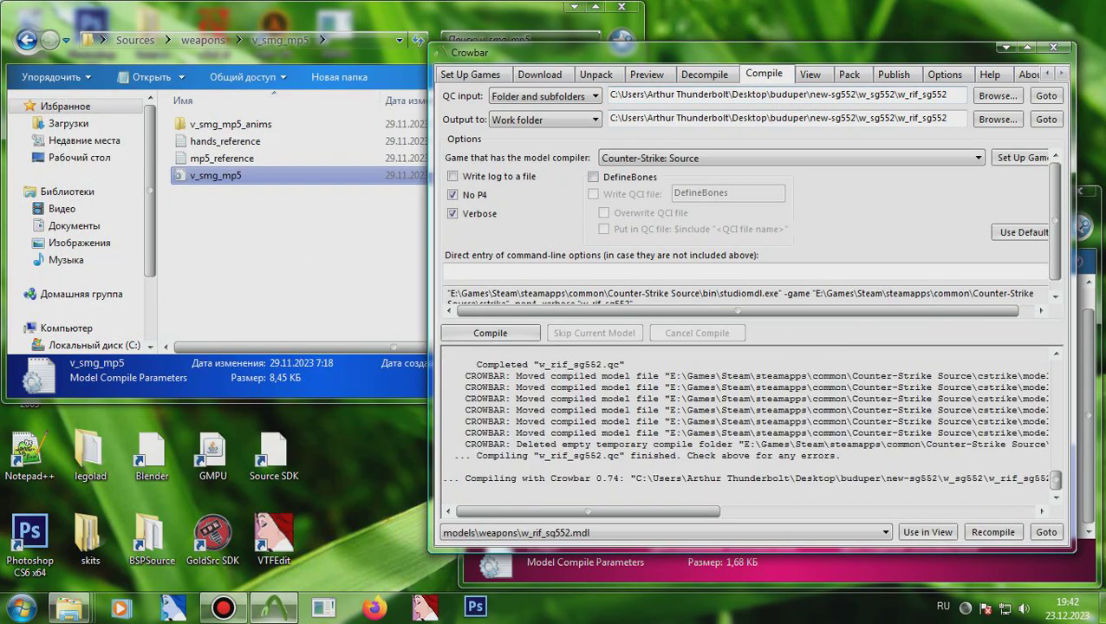
pyautogui.click(773, 95)
pyautogui.hotkey('ctrl', 'a')
pyautogui.write('C:\\Users\\Arthur Thunderbolt\\Desktop\\buduper\\new-mp5-scope\\v_mp5')
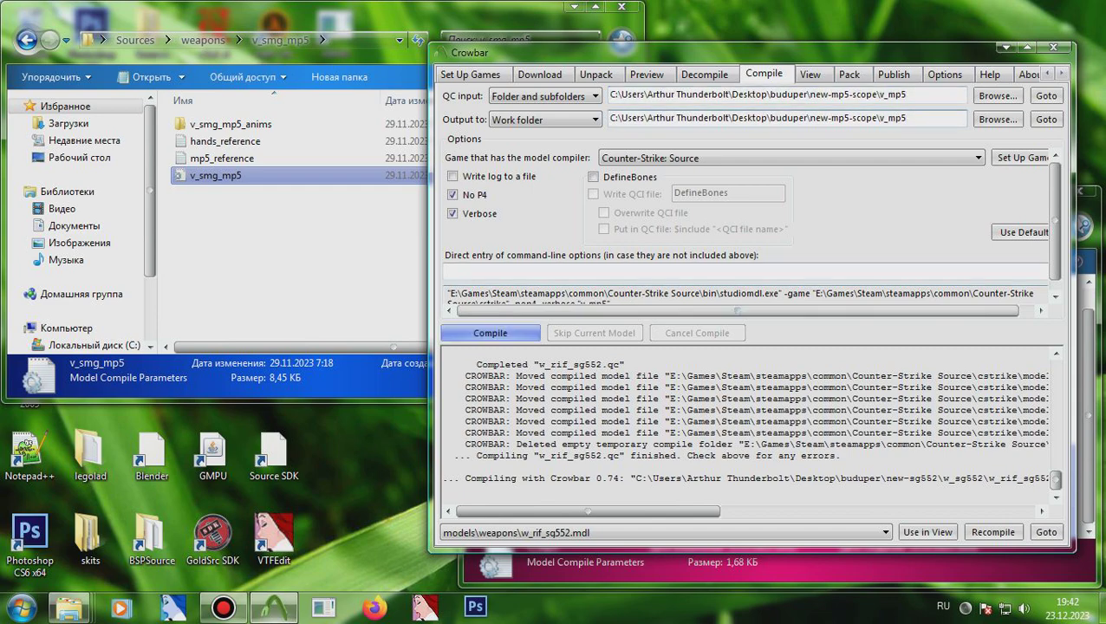
pyautogui.click(490, 333)
# Cut the selection in the v_mp5 folder and go up to the new-mp5-scope folder.
pyautogui.click(659, 565)
pyautogui.click(670, 403)
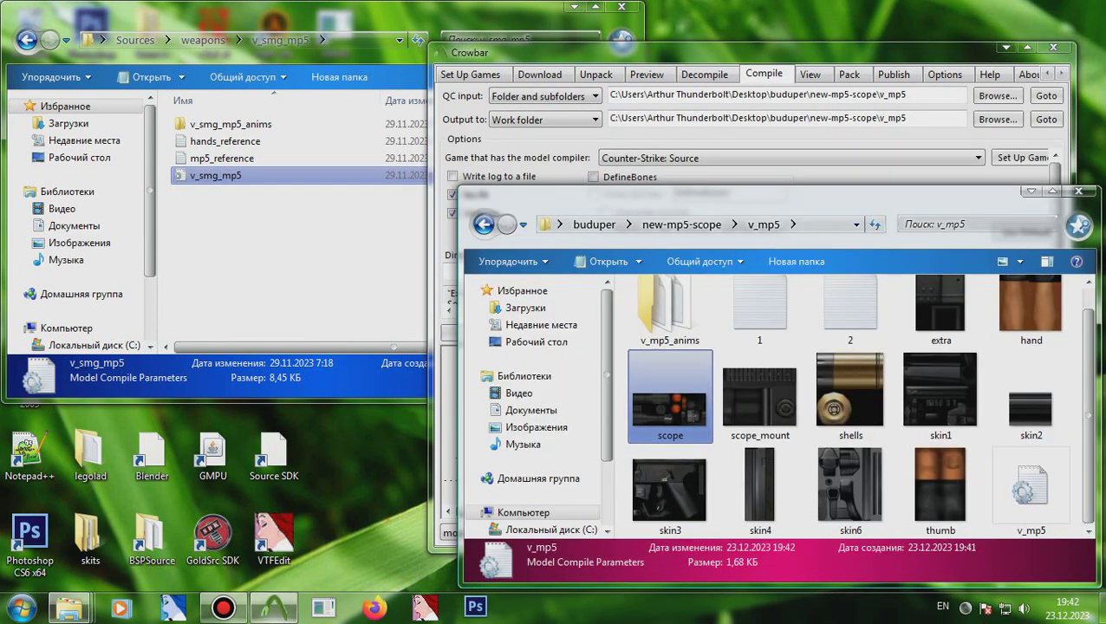
pyautogui.scroll(1, 670, 403)
pyautogui.click(670, 326)
pyautogui.hotkey('ctrl', 'x')
pyautogui.click(681, 224)
pyautogui.press('BackSpace')
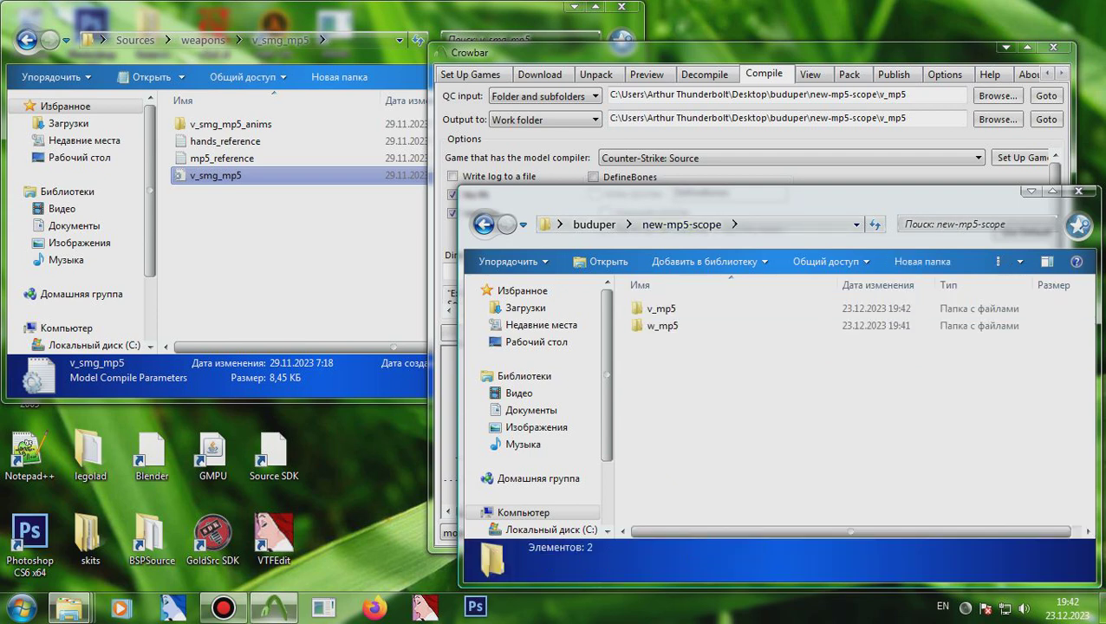
# Create an addon folder in new-mp5-scope, place the cut models folder inside it, and return to new-mp5-scope.
pyautogui.rightClick(734, 392)
pyautogui.moveTo(778, 354)
pyautogui.click(966, 354)
pyautogui.write('a')
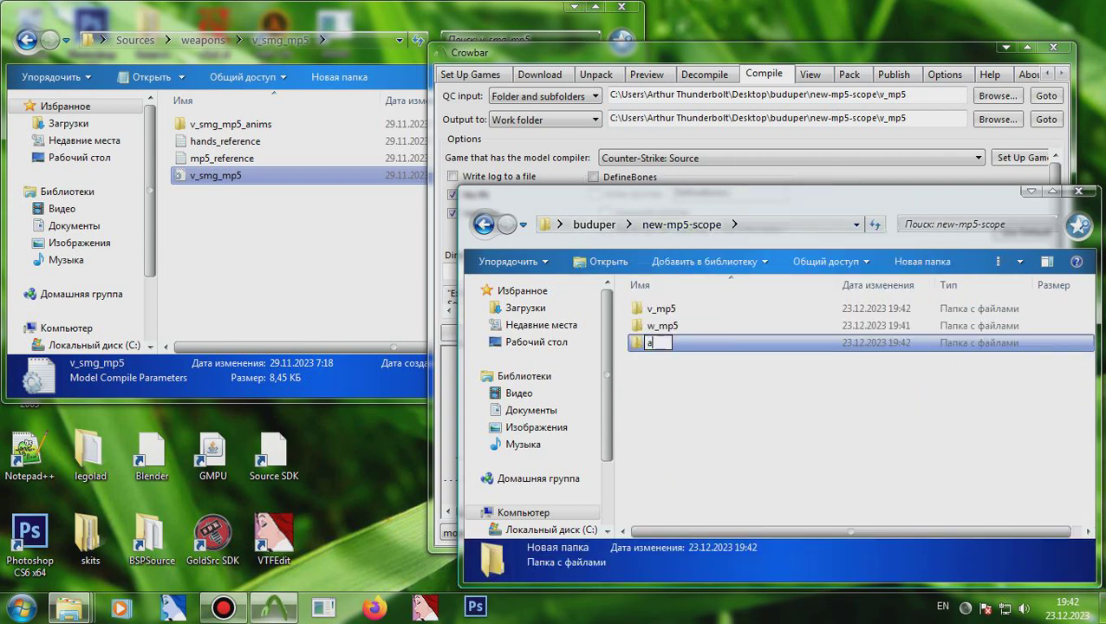
pyautogui.write('ddon')
pyautogui.press('Return')
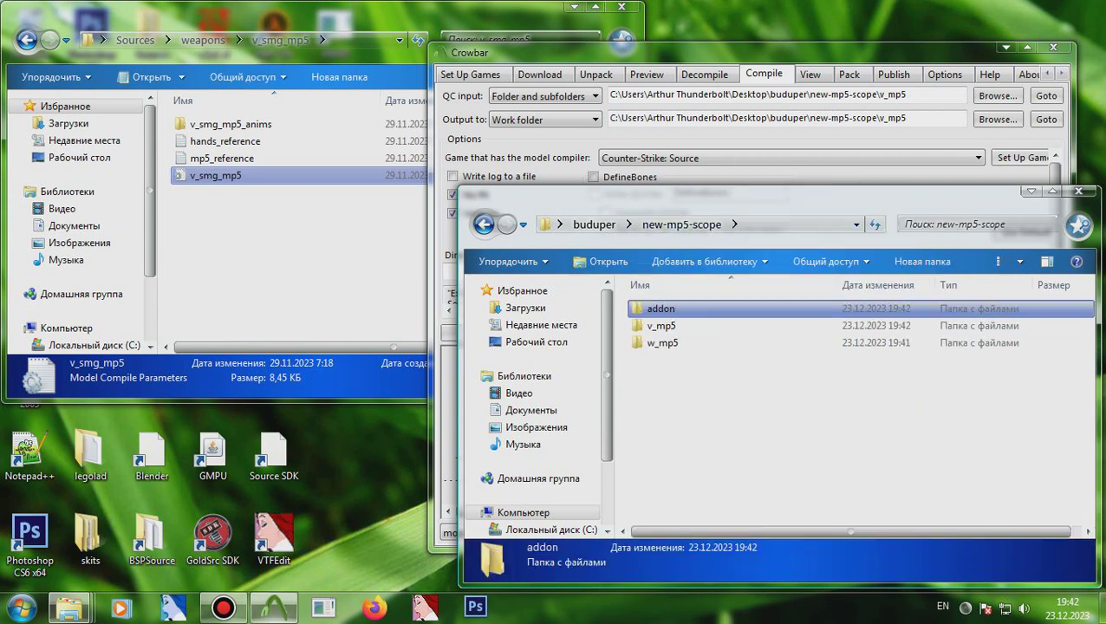
pyautogui.press('Return')
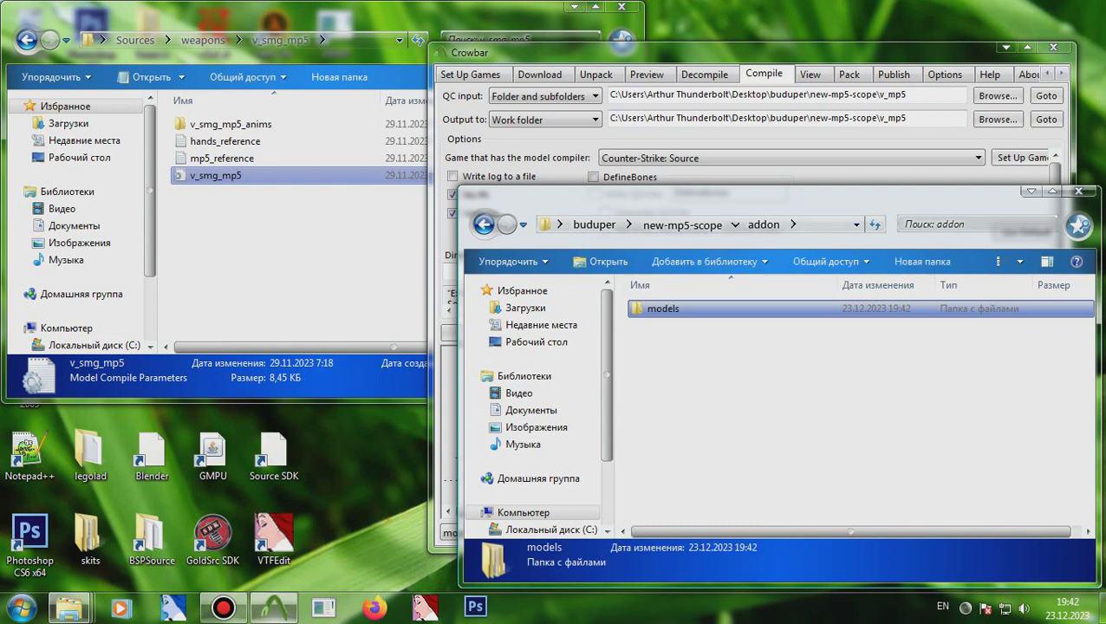
pyautogui.press('BackSpace')
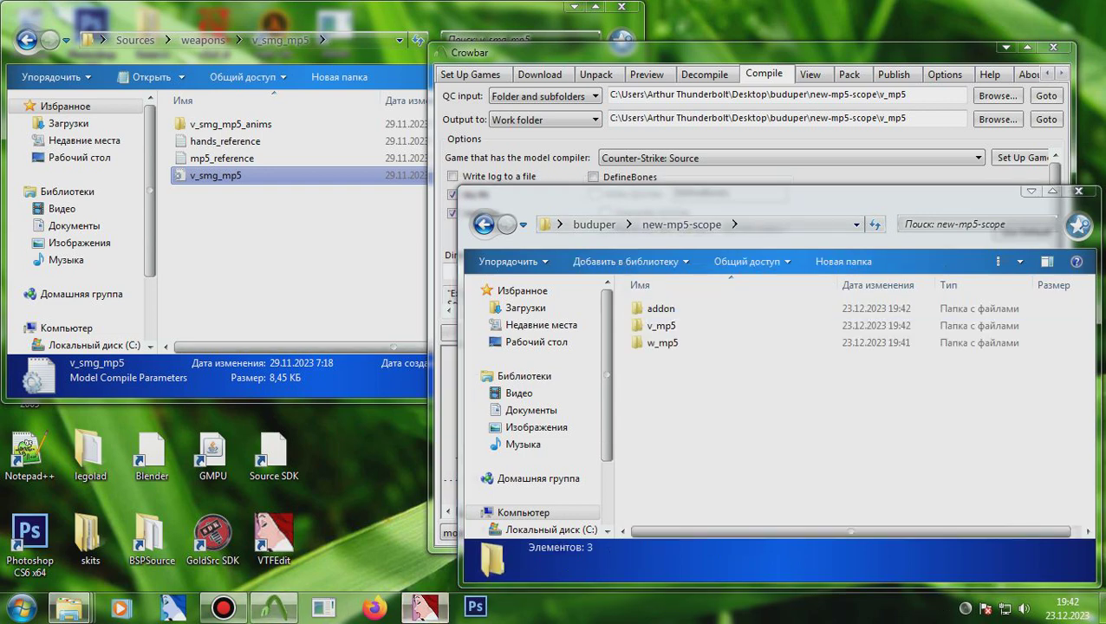
# Switch to VTFEdit, start a batch folder conversion, and set buduper\new-mp5-scope on the desktop as the input folder.
pyautogui.click(425, 606)
pyautogui.click(328, 177)
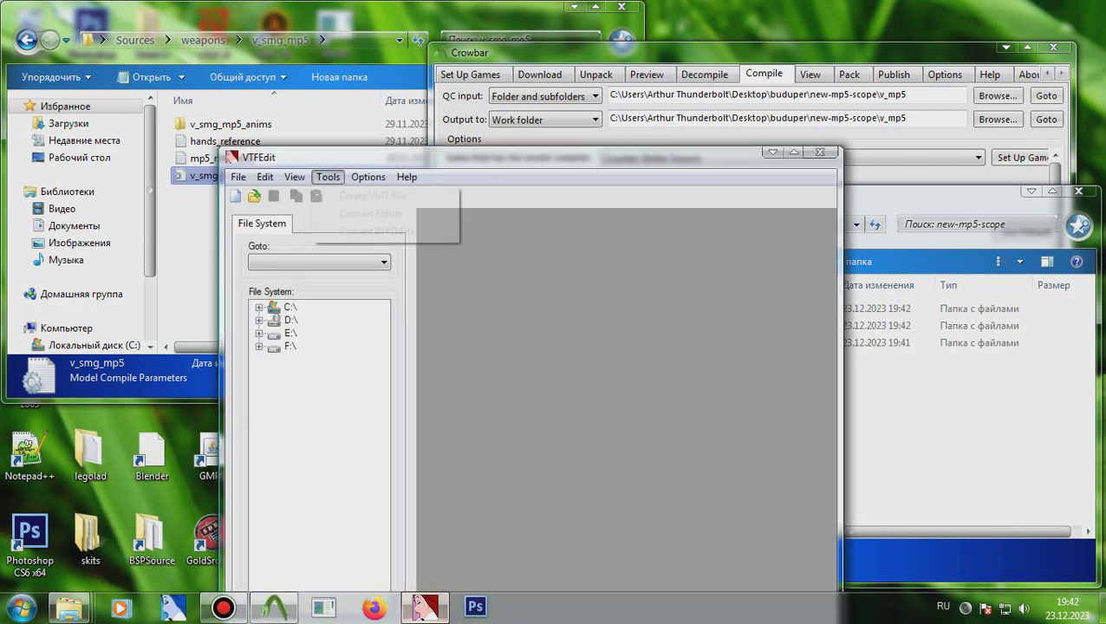
pyautogui.click(371, 213)
pyautogui.click(658, 290)
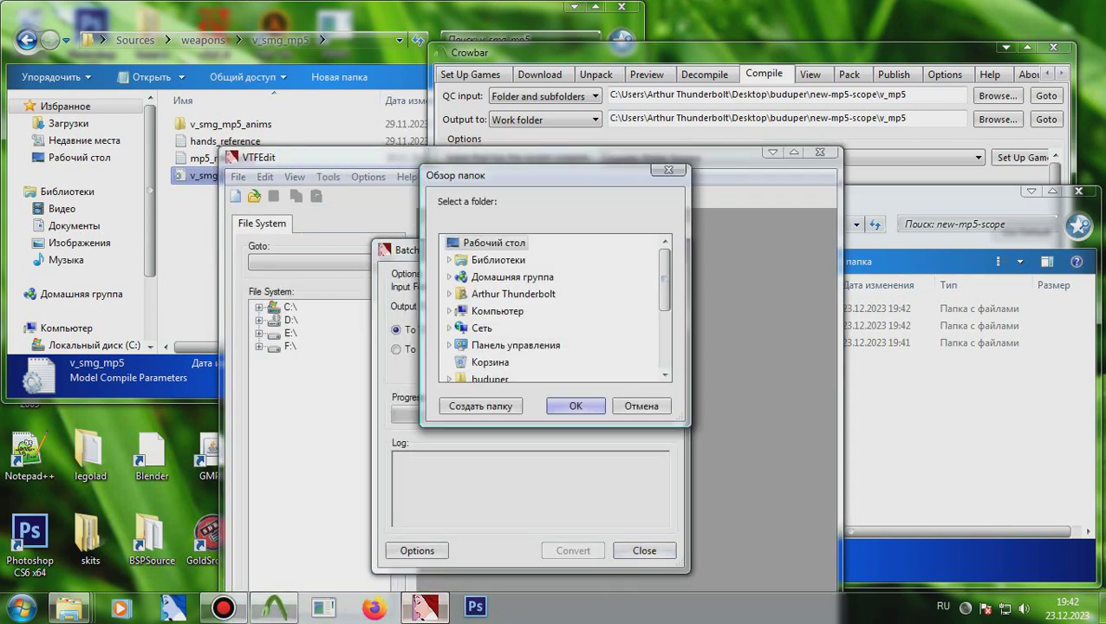
pyautogui.scroll(-2, 520, 312)
pyautogui.click(490, 294)
pyautogui.doubleClick(489, 293)
pyautogui.click(513, 345)
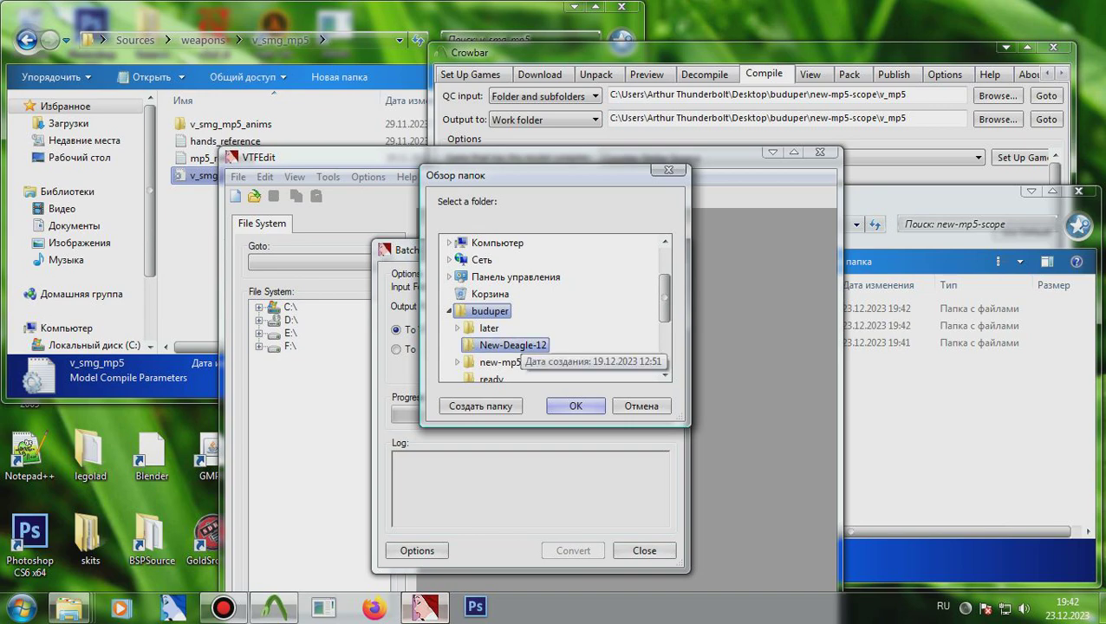
pyautogui.scroll(-1, 520, 349)
pyautogui.click(513, 311)
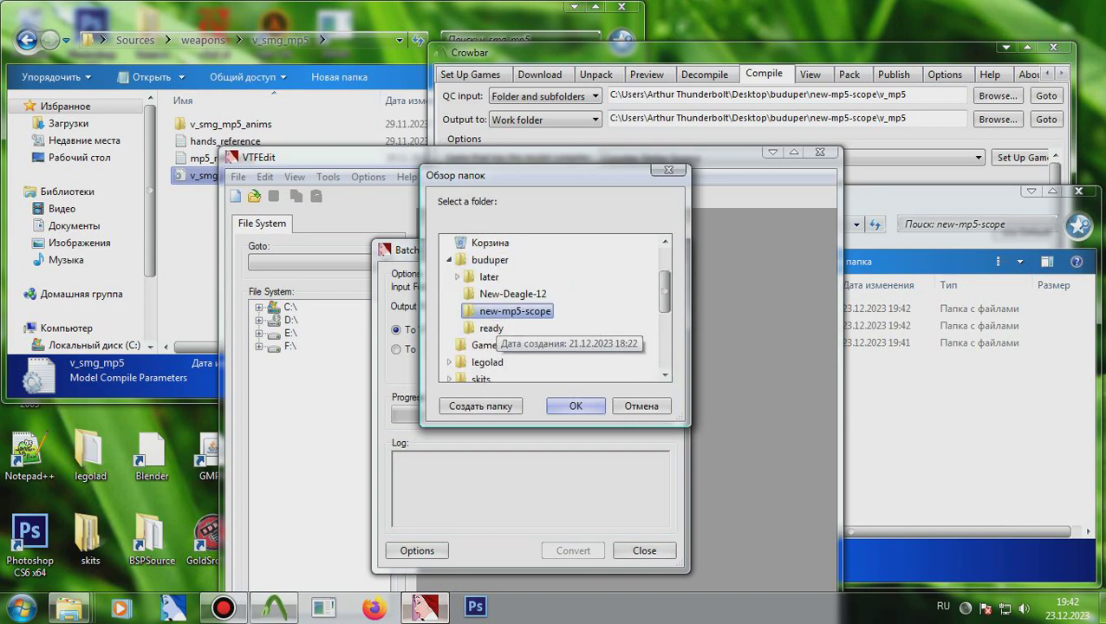
pyautogui.scroll(3, 555, 308)
pyautogui.click(575, 405)
# Create a materials\models folder on the desktop as the output folder and convert the BMP textures to VTF.
pyautogui.click(659, 309)
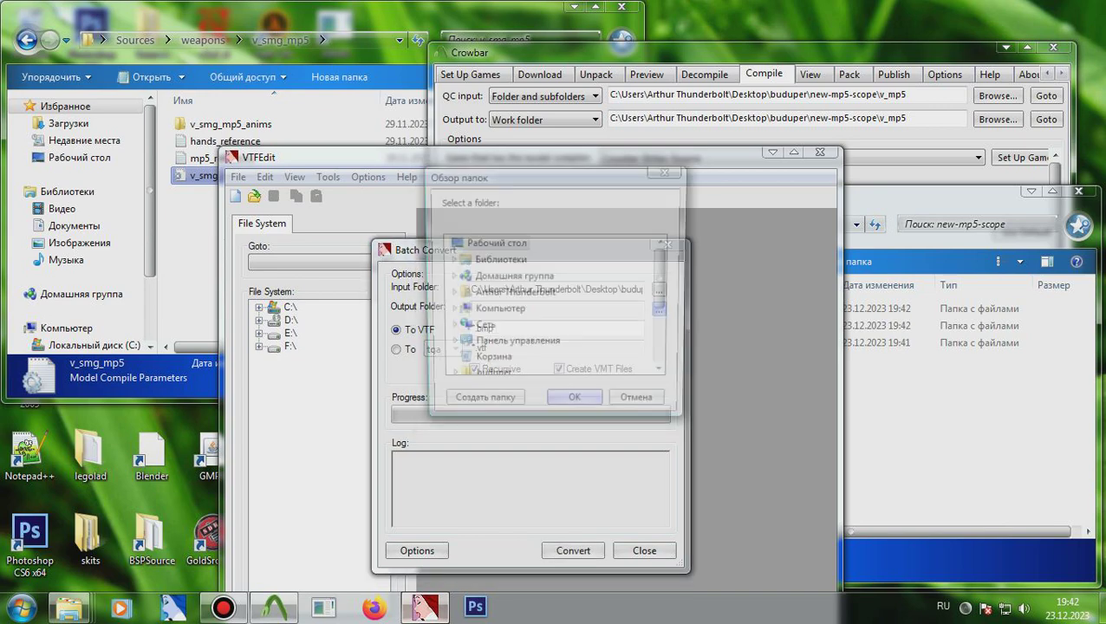
pyautogui.click(480, 405)
pyautogui.hotkey('alt', 'shift')
pyautogui.write('mat')
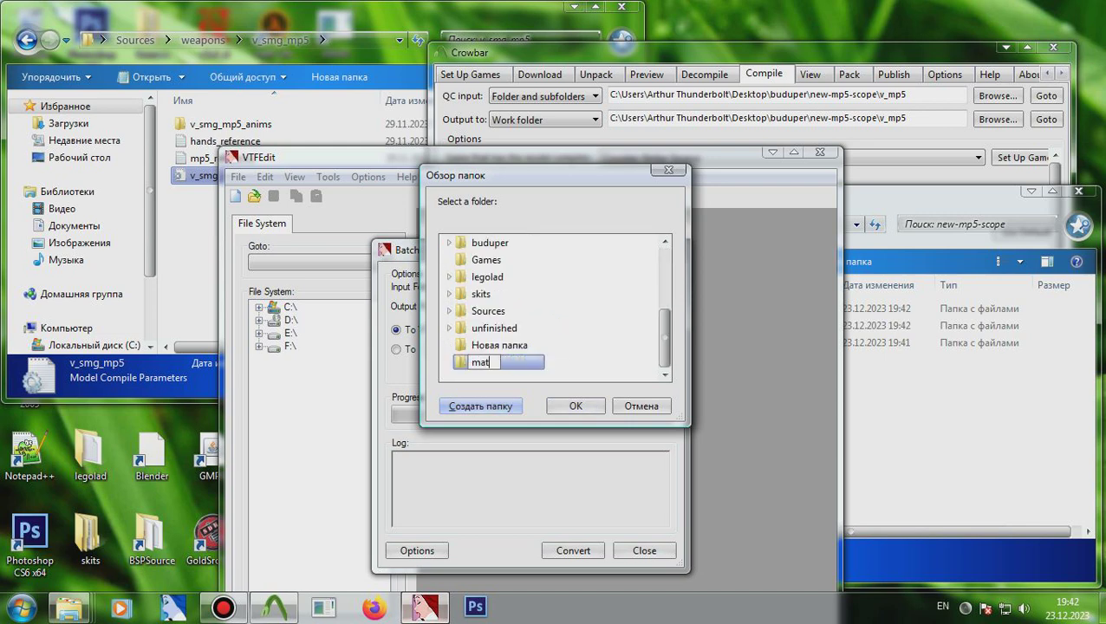
pyautogui.write('erials')
pyautogui.press('Return')
pyautogui.click(480, 405)
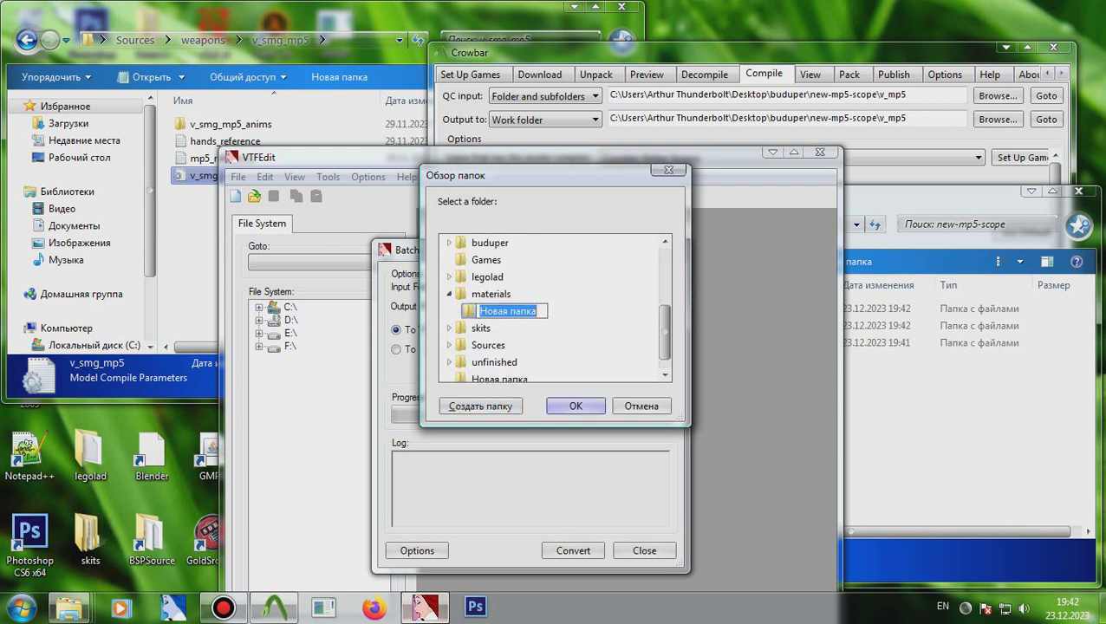
pyautogui.press('Return')
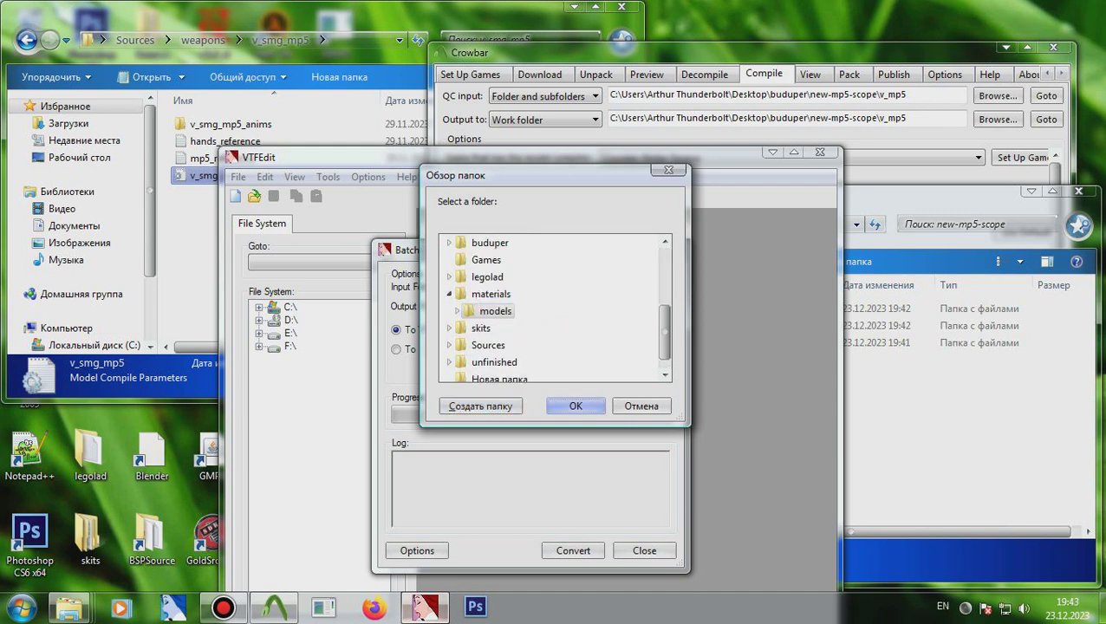
pyautogui.press('Return')
pyautogui.press('Return')
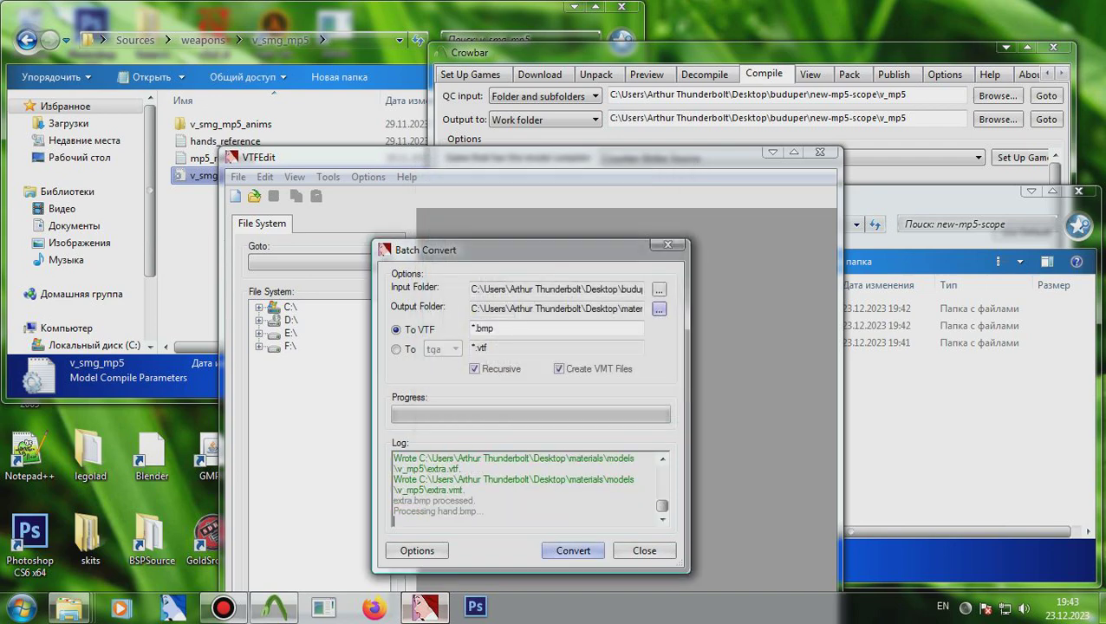
# Examine the contents of the v_mp5 and w_mp5 folders in new-mp5-scope.
pyautogui.click(910, 390)
pyautogui.doubleClick(760, 326)
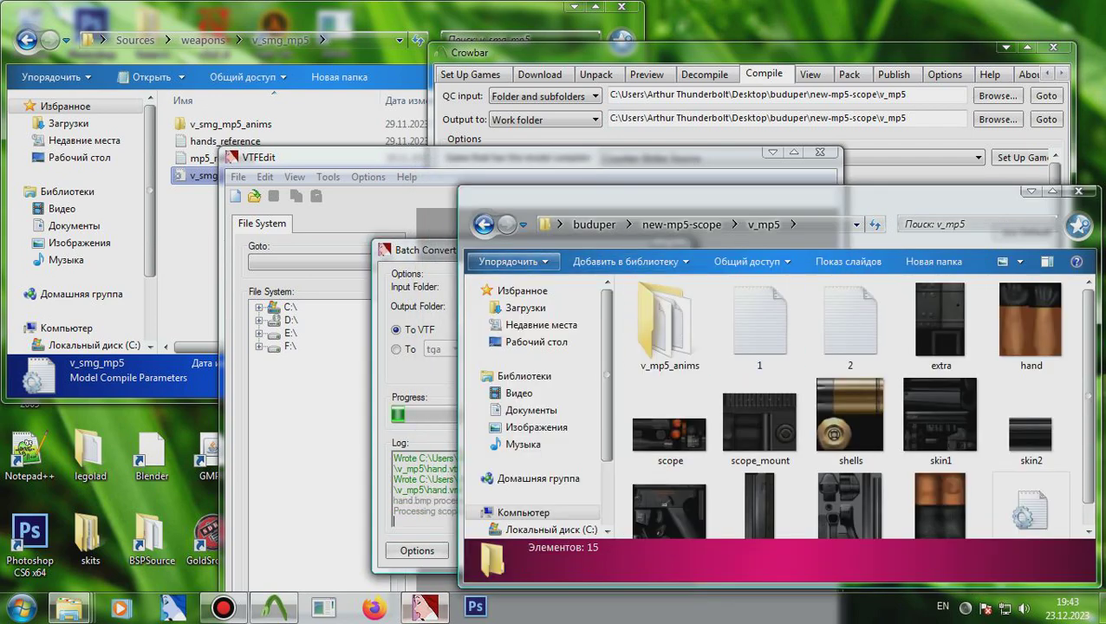
pyautogui.scroll(-1, 761, 326)
pyautogui.click(484, 224)
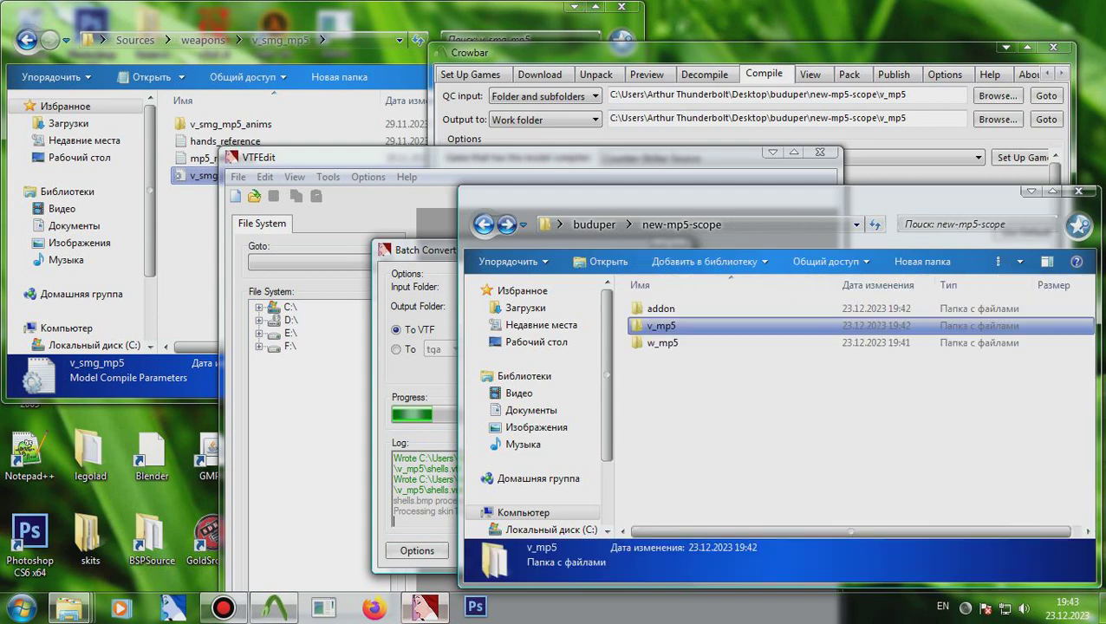
pyautogui.doubleClick(659, 342)
pyautogui.scroll(-1, 850, 396)
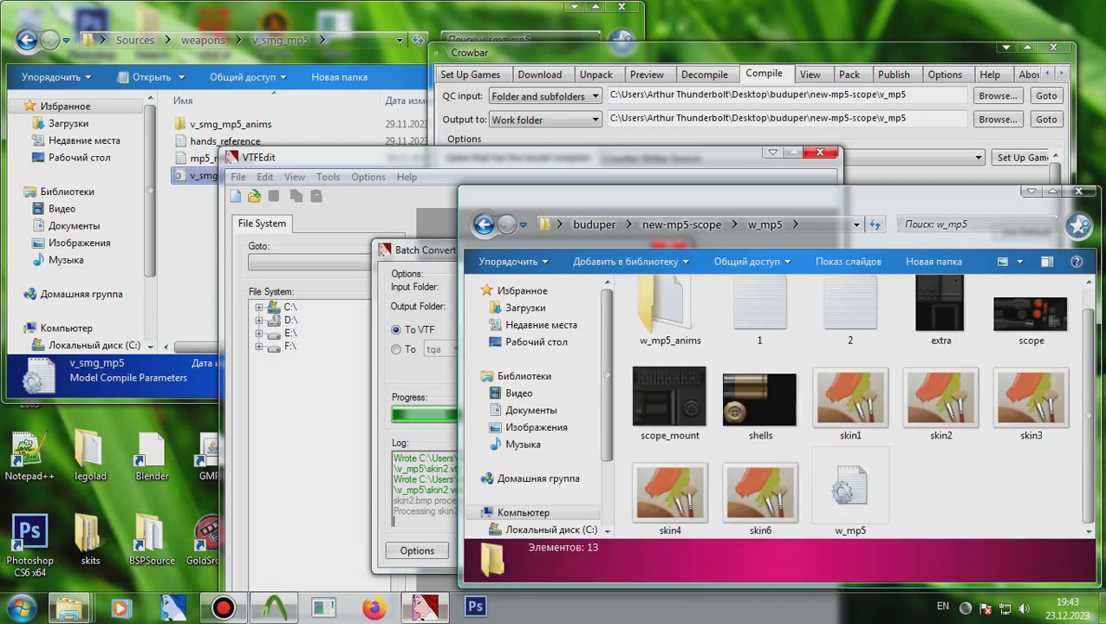
pyautogui.press('BackSpace')
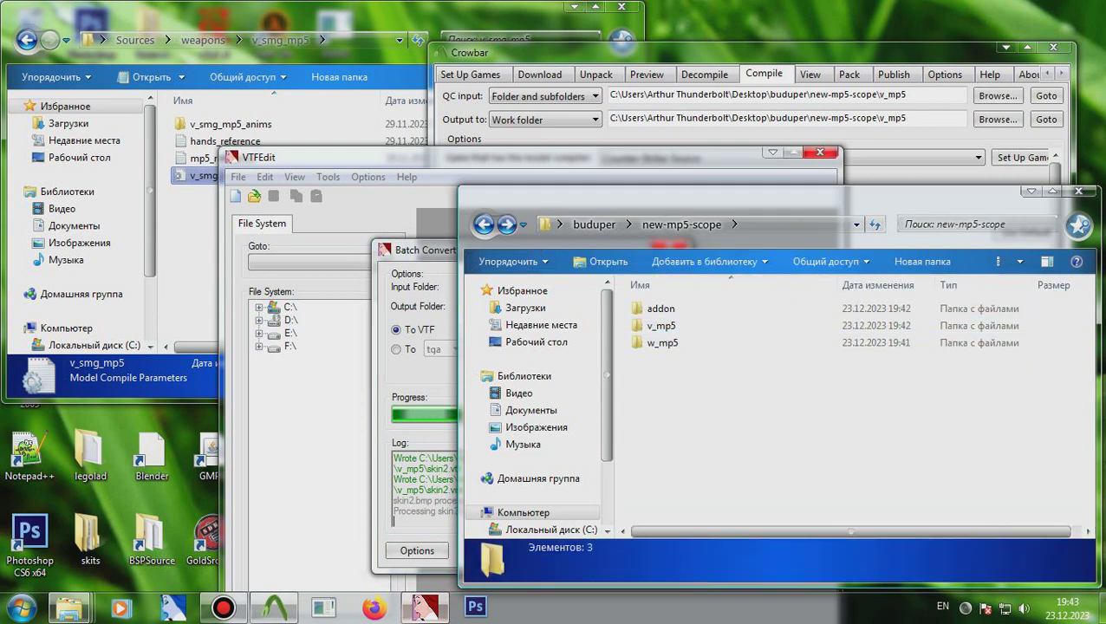
# Create a srcs folder in new-mp5-scope and move the v_mp5 folder into it.
pyautogui.rightClick(725, 380)
pyautogui.rightClick(673, 374)
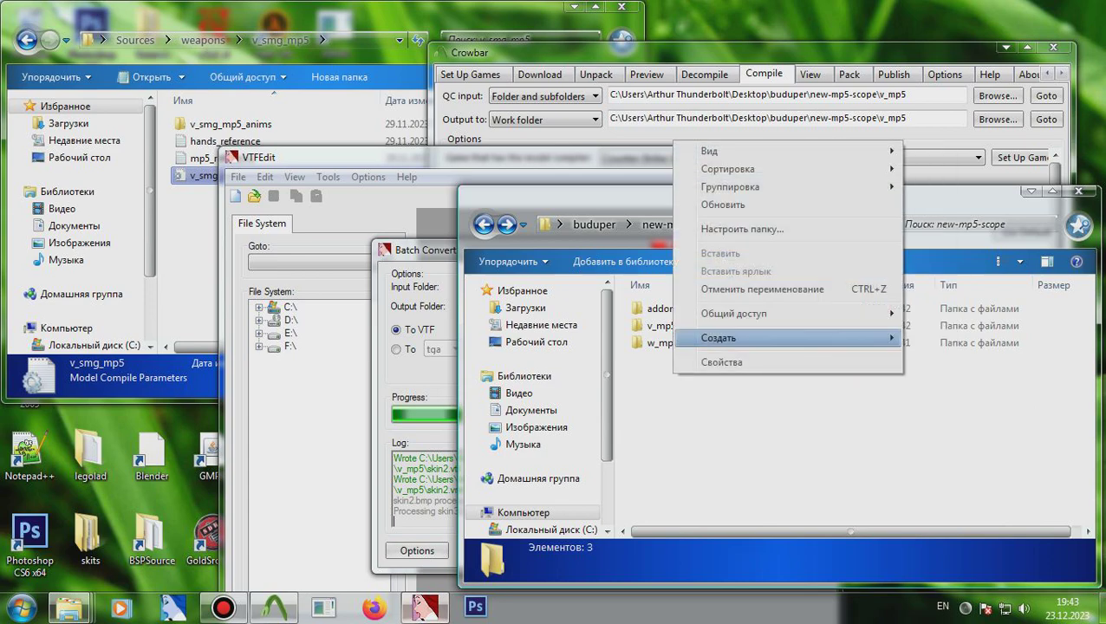
pyautogui.moveTo(718, 338)
pyautogui.click(941, 338)
pyautogui.write('srcs')
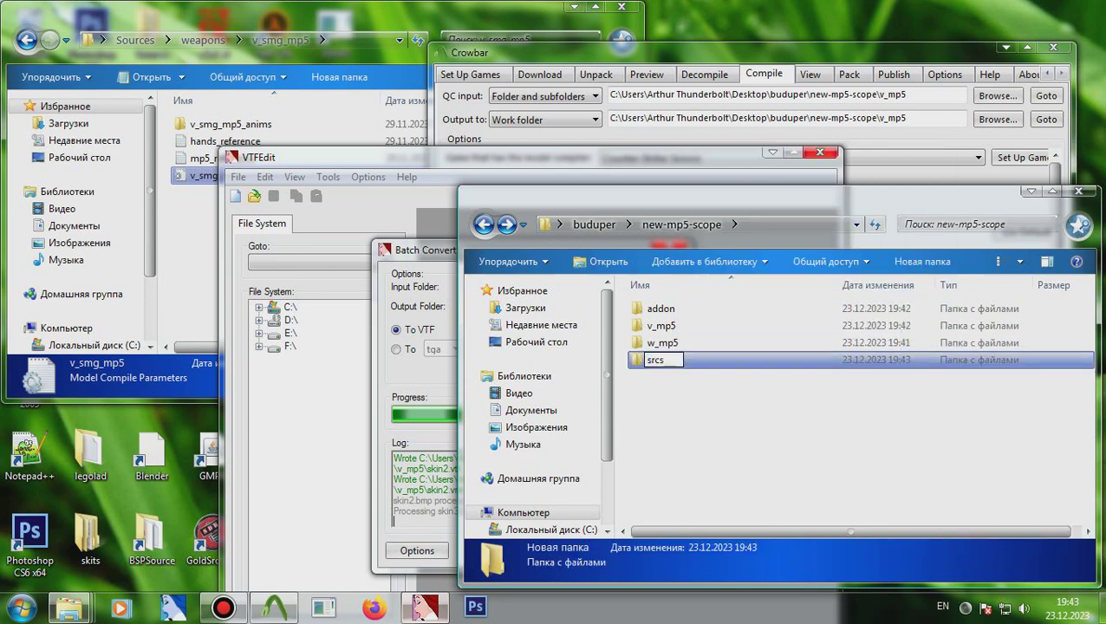
pyautogui.press('Return')
pyautogui.moveTo(660, 342)
pyautogui.mouseDown()
pyautogui.moveTo(666, 316)
pyautogui.moveTo(655, 326)
pyautogui.mouseUp()
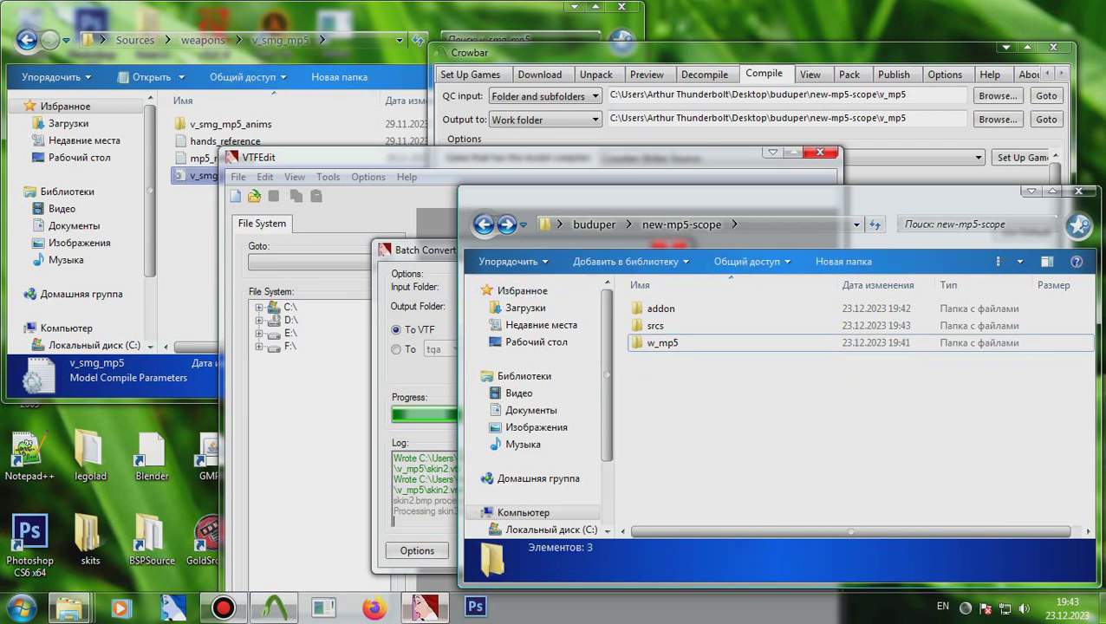
# Copy the w_smg_mp5 folder from Sources\weapons into the w_mp5 folder of new-mp5-scope.
pyautogui.click(202, 40)
pyautogui.click(202, 40)
pyautogui.click(424, 606)
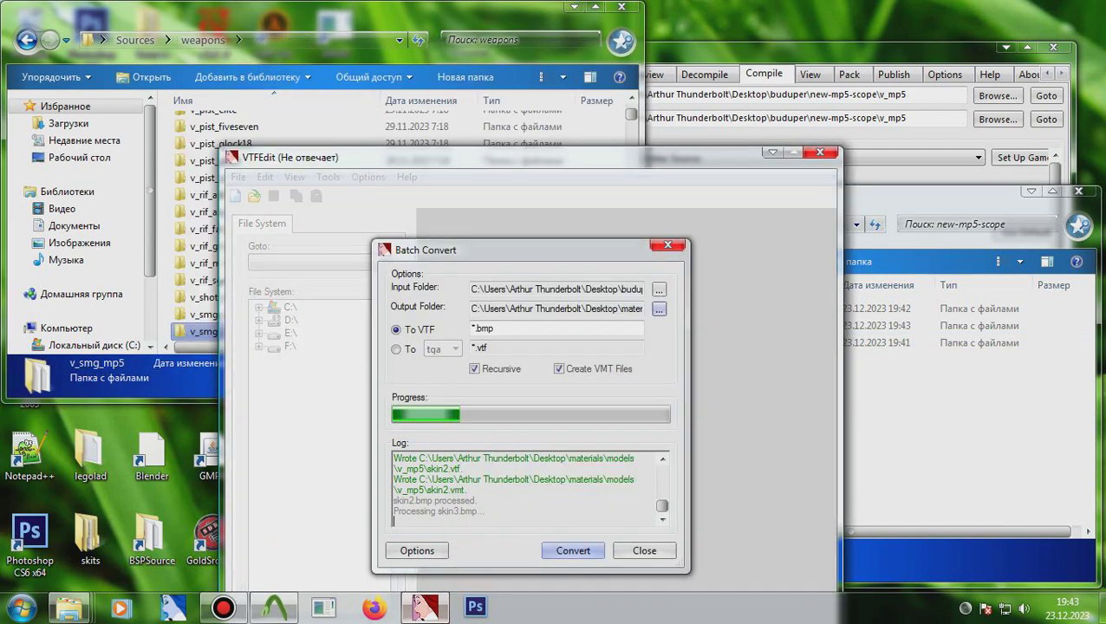
pyautogui.click(202, 314)
pyautogui.press('w')
pyautogui.scroll(-6, 210, 260)
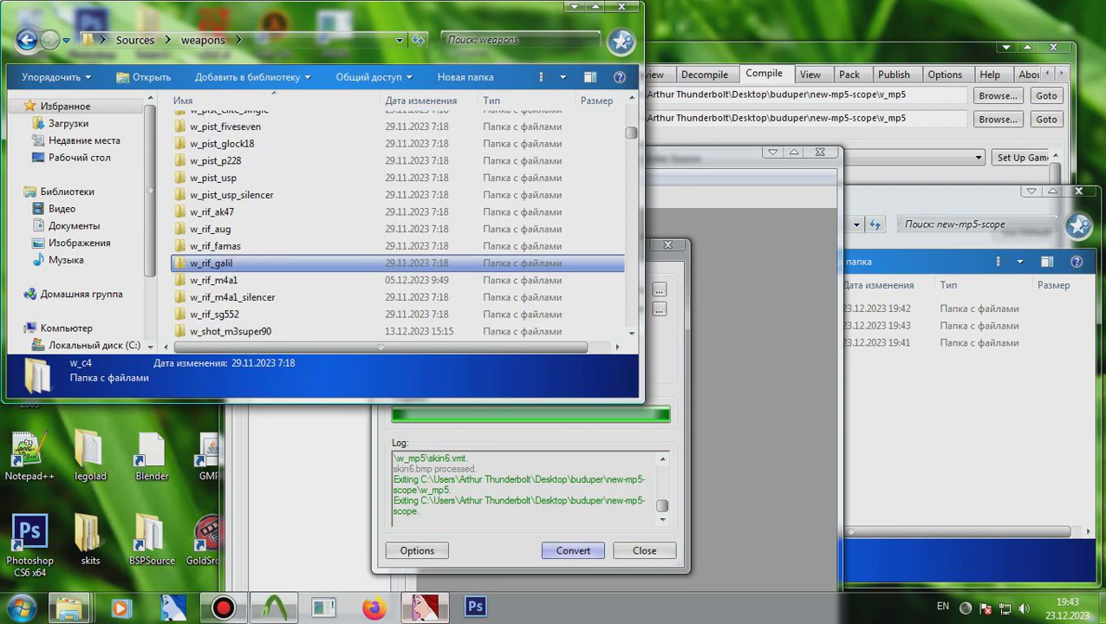
pyautogui.scroll(-3, 211, 262)
pyautogui.click(217, 211)
pyautogui.click(954, 407)
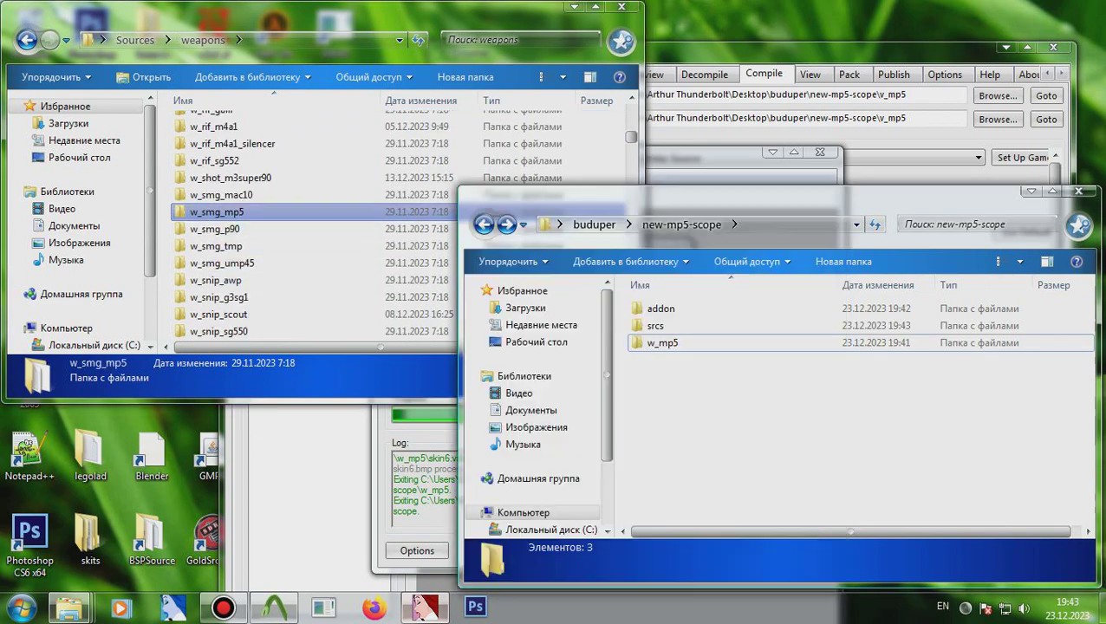
pyautogui.doubleClick(663, 342)
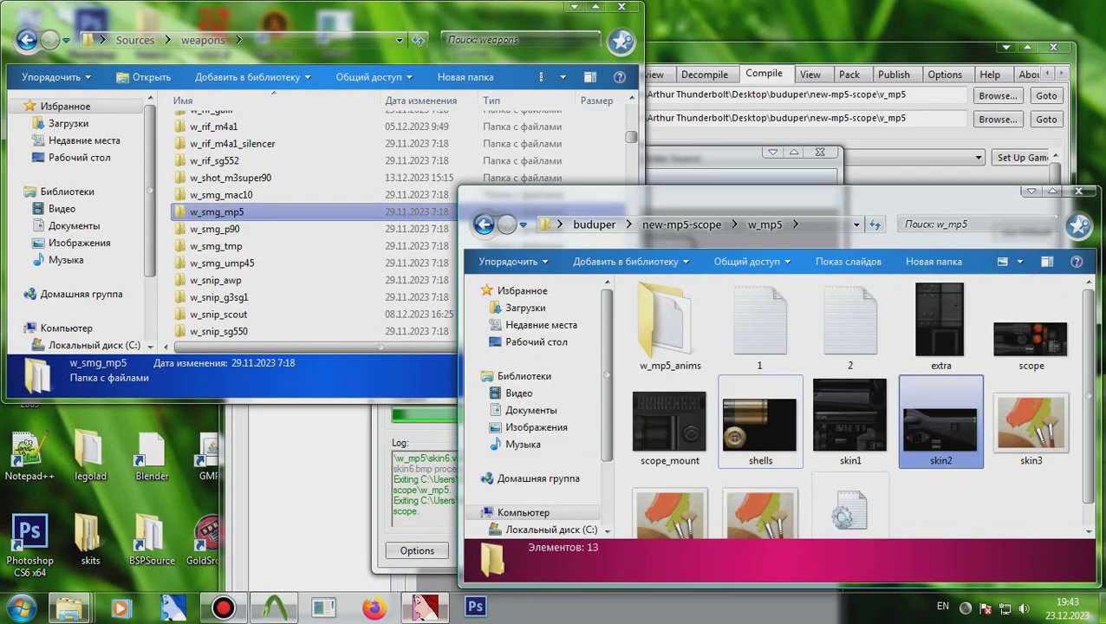
pyautogui.hotkey('ctrl', 'v')
# Transfer files 1 and 2 from w_mp5 into its w_smg_mp5 subfolder.
pyautogui.click(849, 326)
pyautogui.keyDown('ctrl'); pyautogui.click(940, 326); pyautogui.keyUp('ctrl')
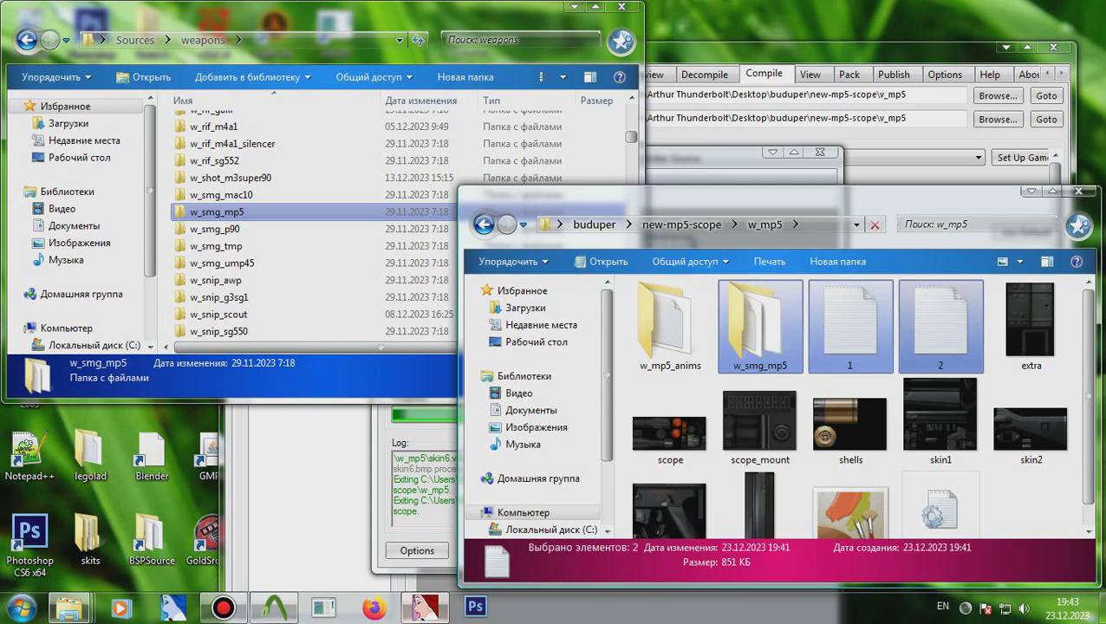
pyautogui.doubleClick(760, 325)
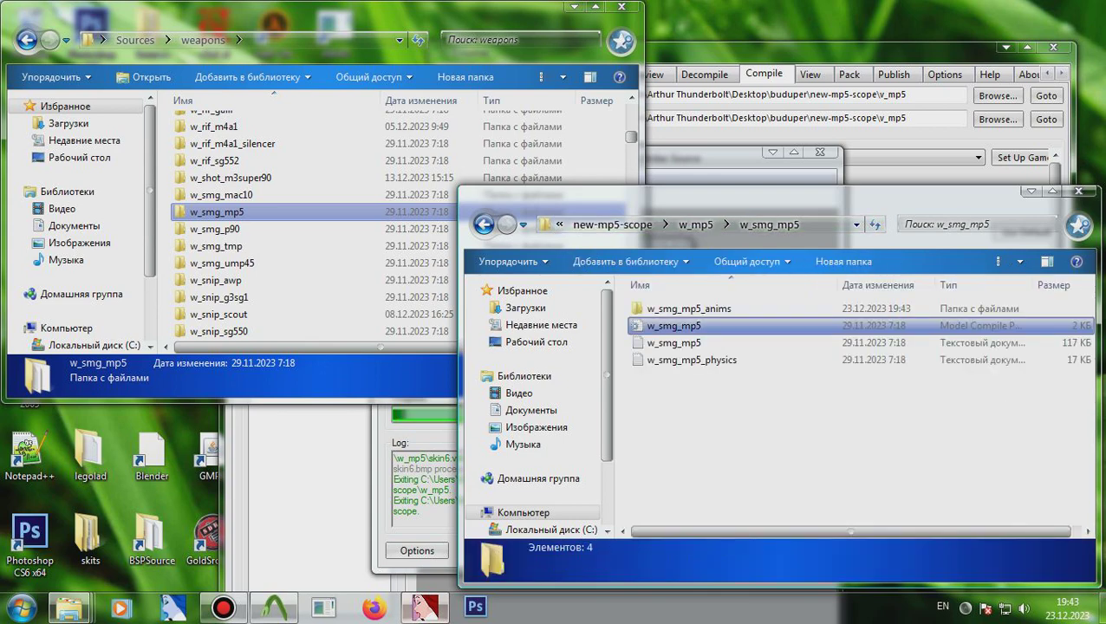
pyautogui.click(760, 325)
pyautogui.click(697, 224)
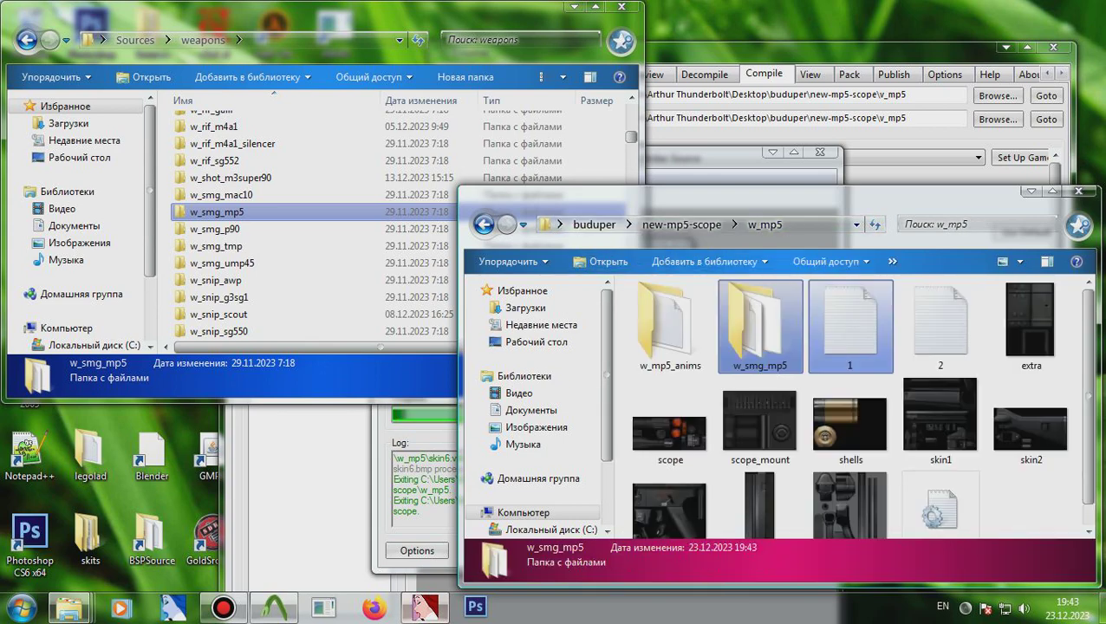
pyautogui.click(850, 325)
pyautogui.keyDown('ctrl'); pyautogui.click(940, 326); pyautogui.keyUp('ctrl')
pyautogui.doubleClick(760, 326)
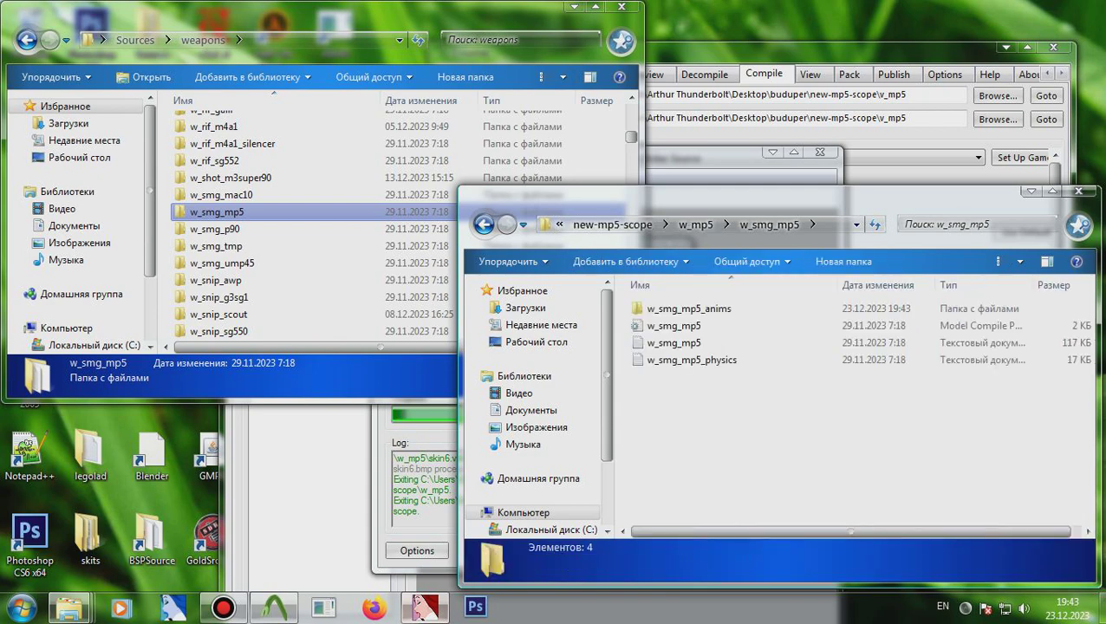
pyautogui.hotkey('ctrl', 'v')
pyautogui.click(728, 451)
# Close the finished batch conversion and exit VTFEdit.
pyautogui.click(416, 518)
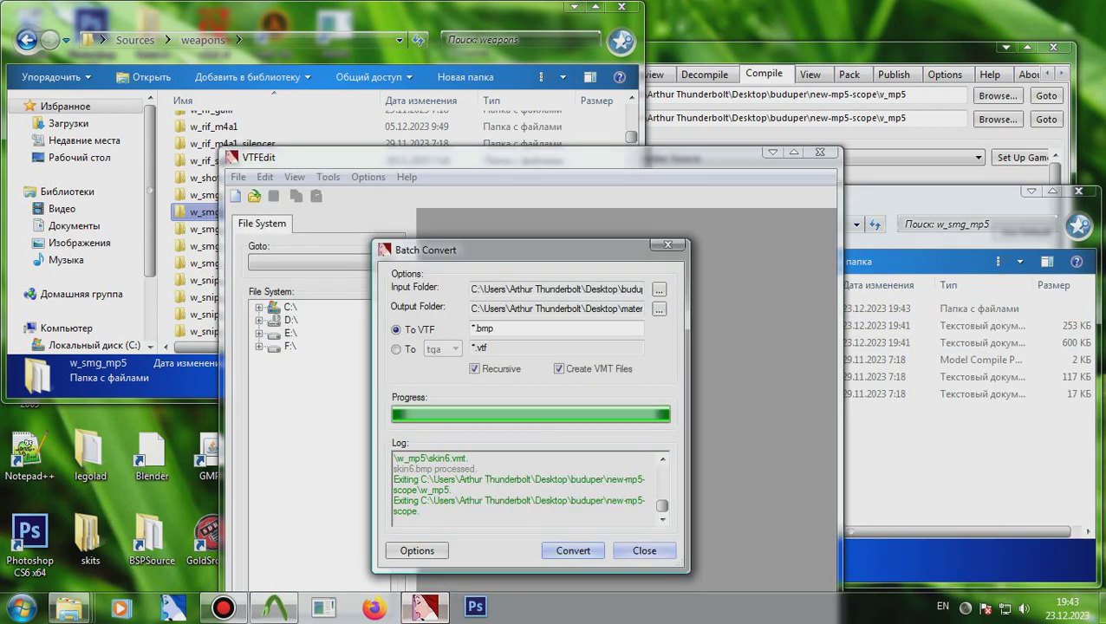
pyautogui.click(643, 550)
pyautogui.hotkey('alt', 'F4')
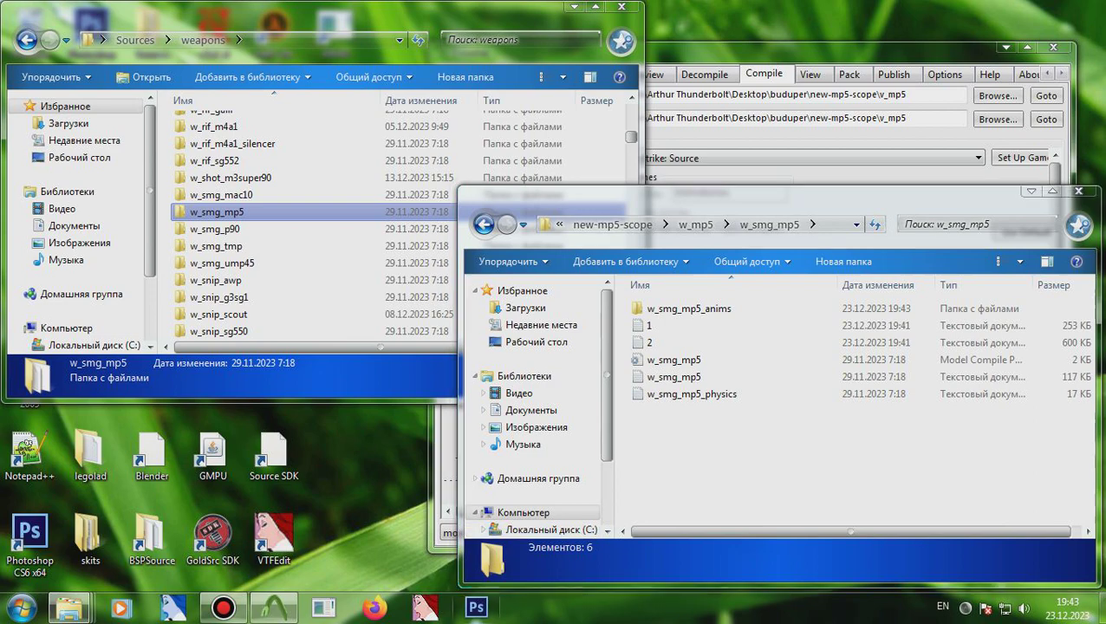
# Launch Photoshop and Notepad++, and close the Sources\weapons folder window.
pyautogui.click(475, 607)
pyautogui.click(621, 6)
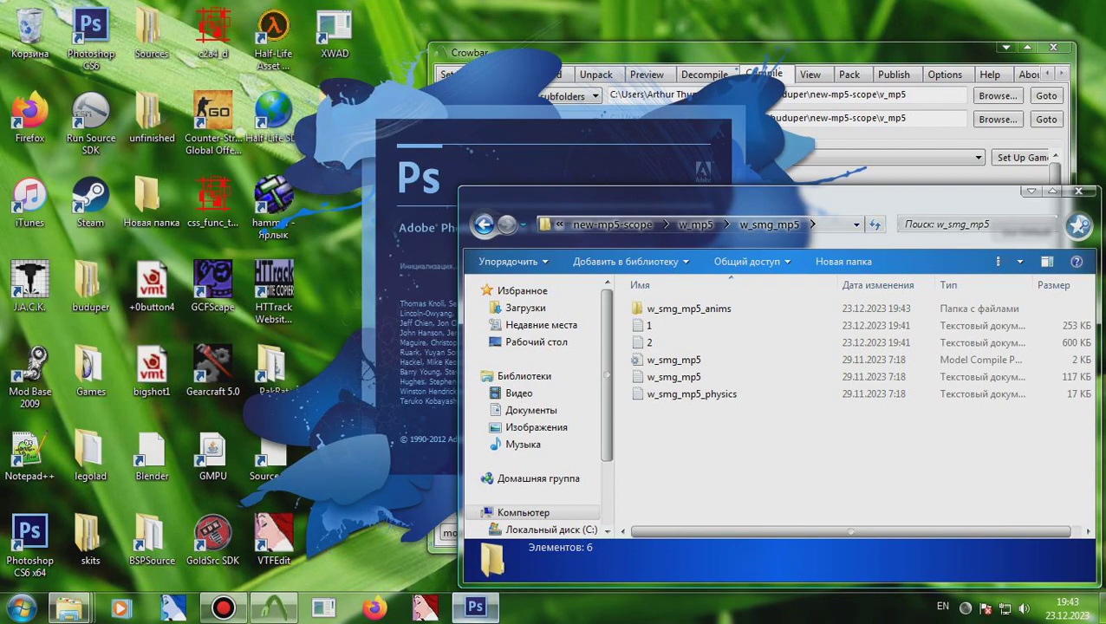
pyautogui.press('super')
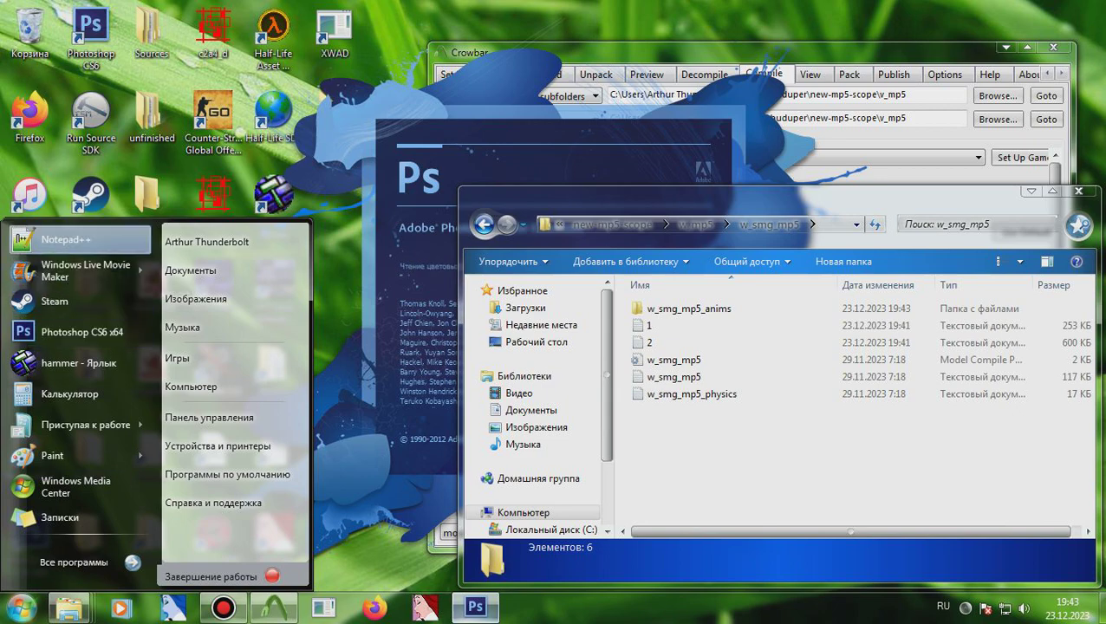
pyautogui.click(66, 239)
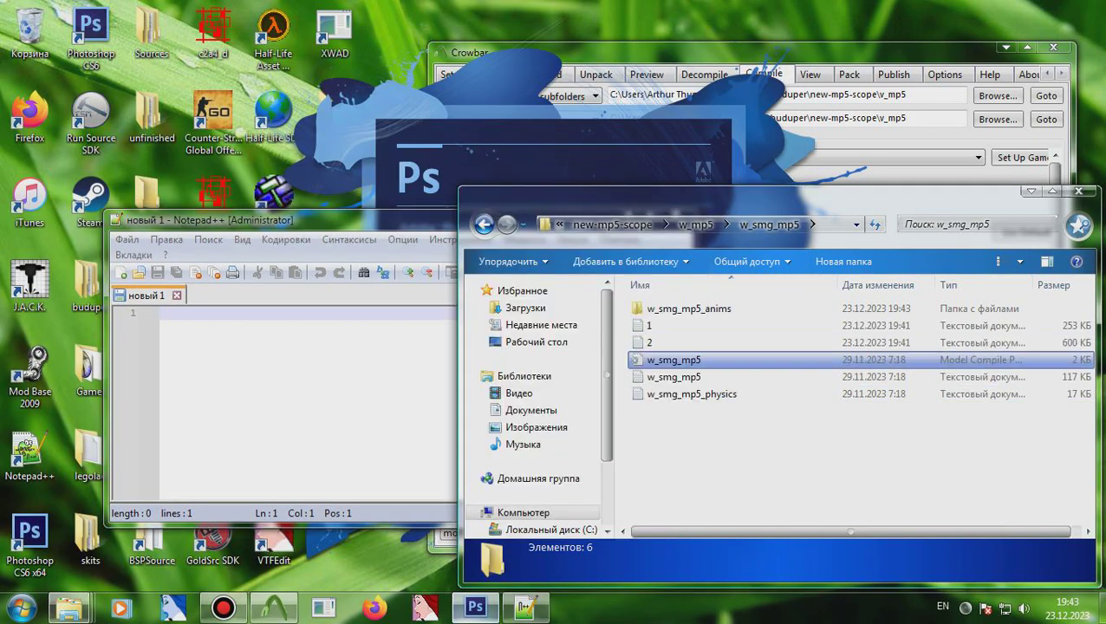
# Open the w_smg_mp5 model compile file and delete "eapons\w_models\w_smg" from its $cdmaterials path.
pyautogui.doubleClick(674, 360)
pyautogui.scroll(-3, 673, 360)
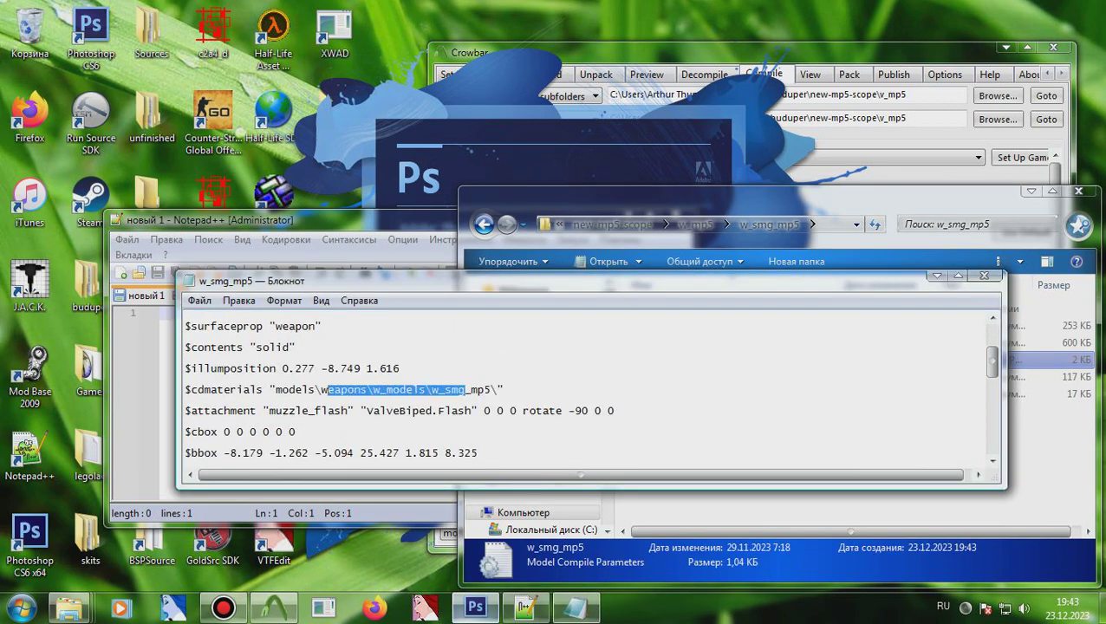
pyautogui.press('BackSpace')
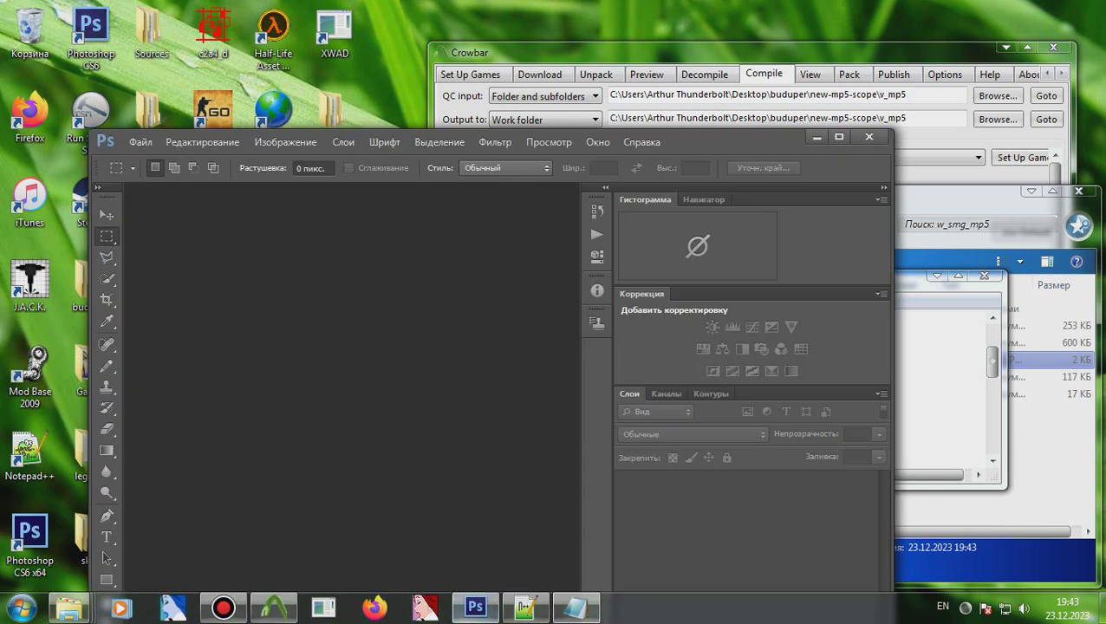
# Close the w_smg_mp5 compile file and delete the w_mp5 folder from materials\models.
pyautogui.click(940, 369)
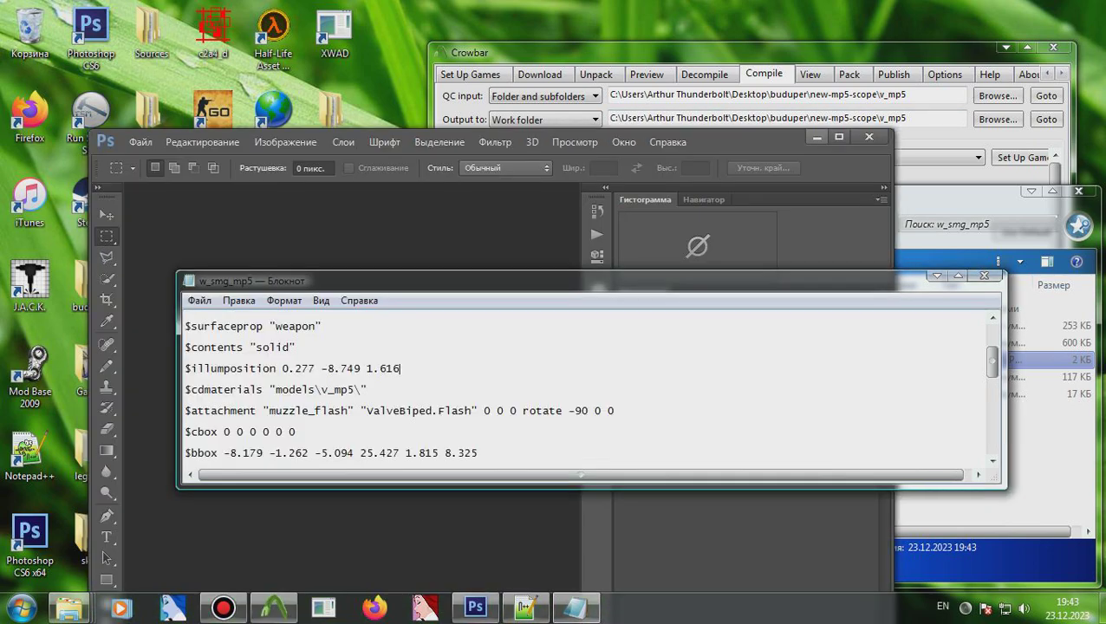
pyautogui.click(984, 276)
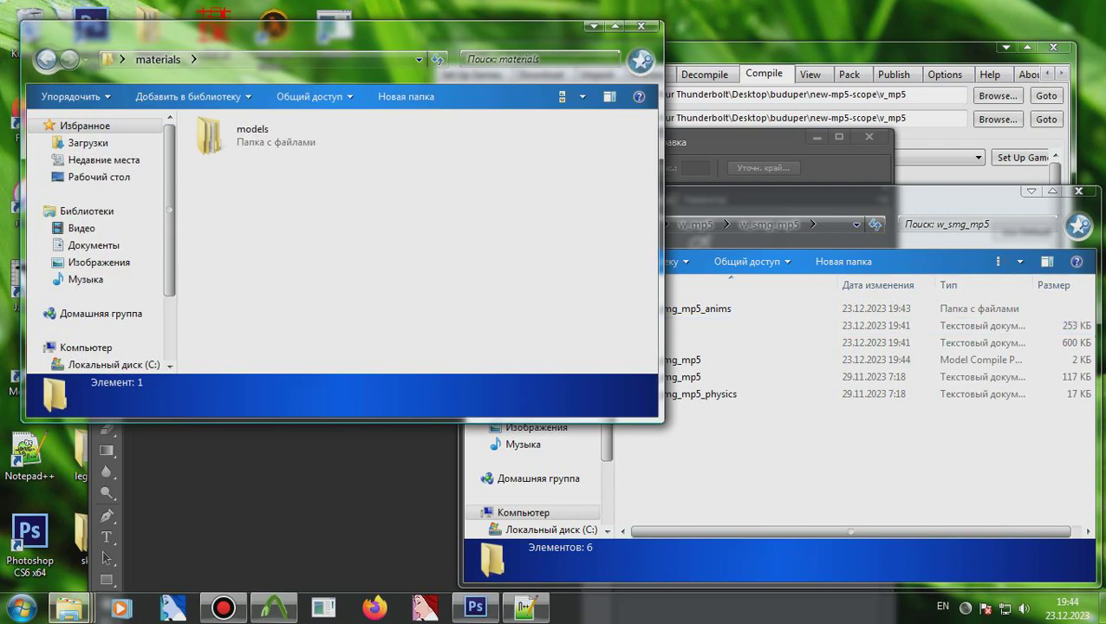
pyautogui.doubleClick(291, 137)
pyautogui.click(291, 160)
pyautogui.press('Delete')
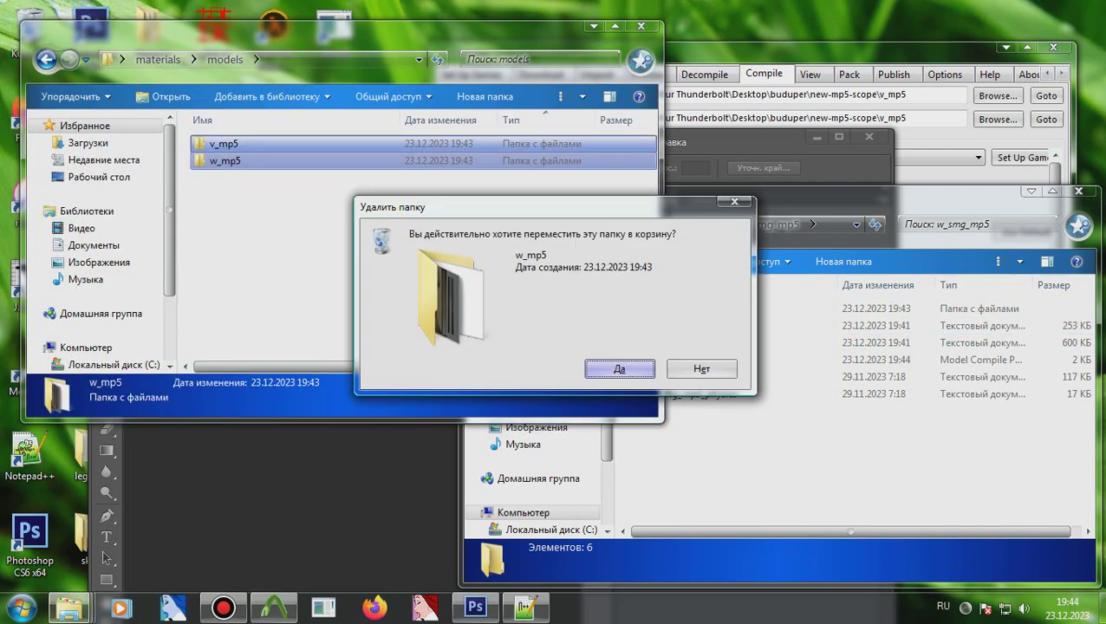
pyautogui.press('Return')
# Load the weapon and scope VTF textures from the materials\models\v_mp5 folder into Photoshop, leaving out hand and thumb.
pyautogui.doubleClick(223, 143)
pyautogui.scroll(-5, 444, 225)
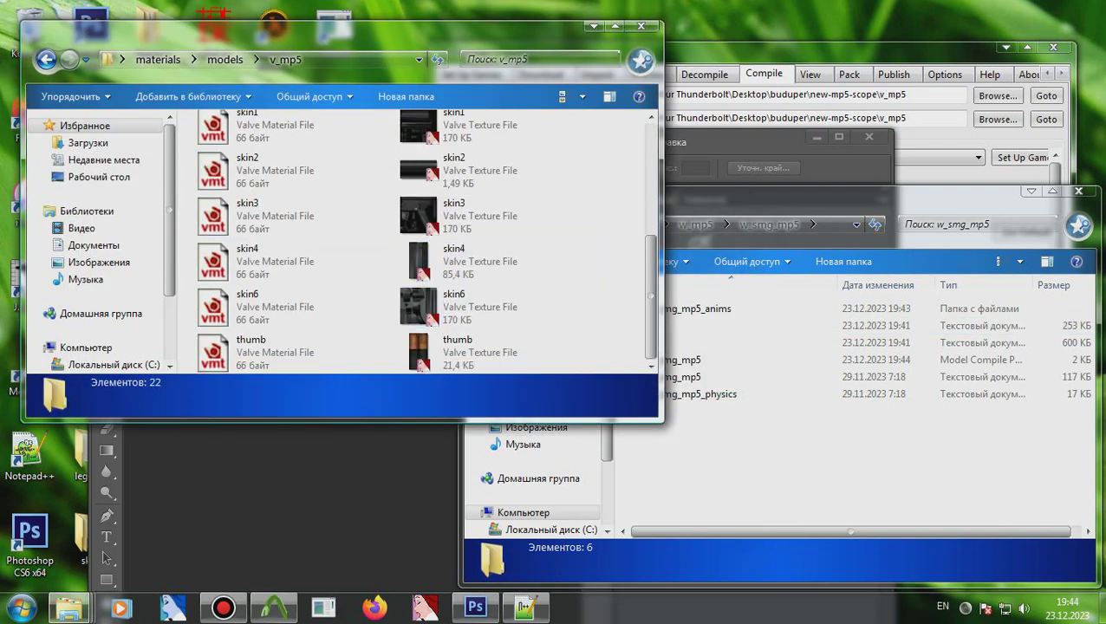
pyautogui.moveTo(604, 320); pyautogui.dragTo(468, 221)
pyautogui.keyDown('ctrl'); pyautogui.click(499, 135); pyautogui.keyUp('ctrl')
pyautogui.moveTo(494, 317); pyautogui.dragTo(364, 502)
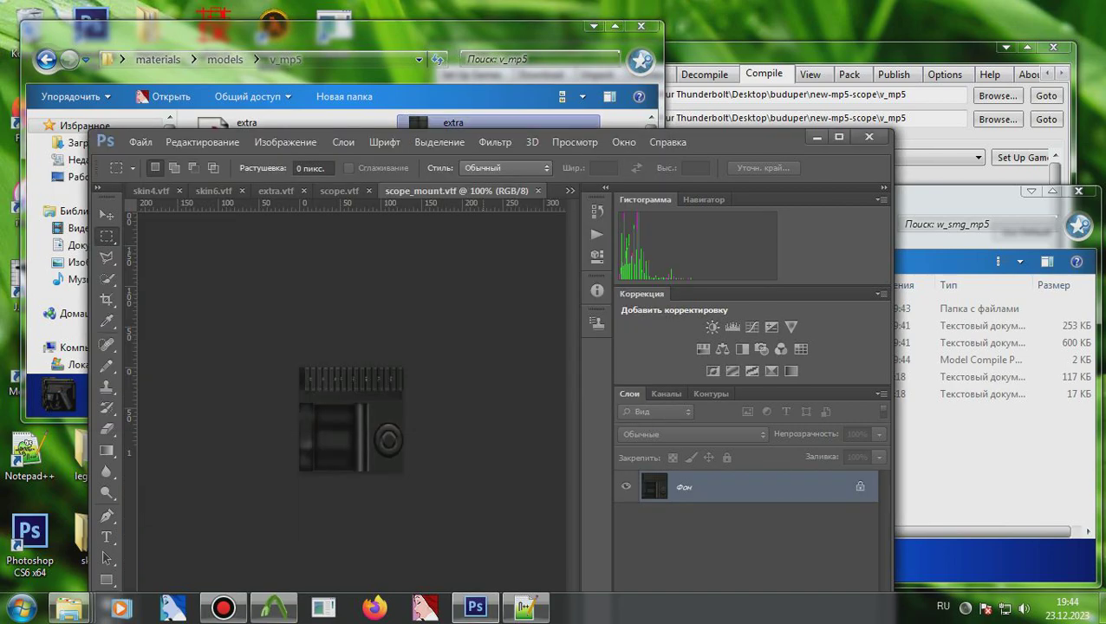
# Fully desaturate and strongly darken the scope_mount texture, save it as scope_mount_r in VTF format, and close it.
pyautogui.hotkey('ctrl', 'u')
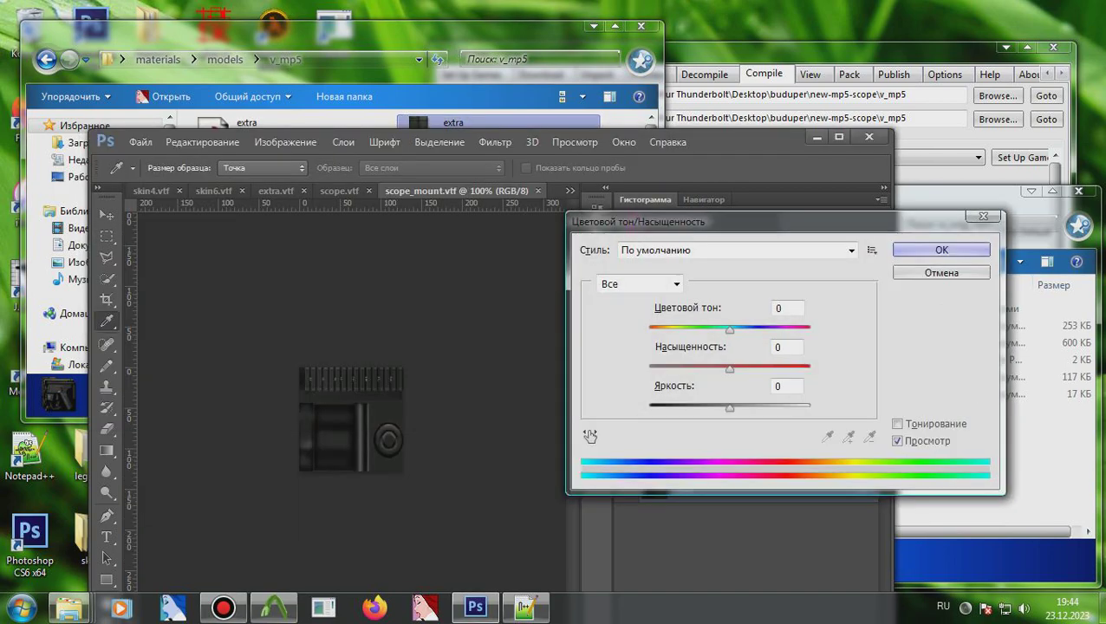
pyautogui.moveTo(729, 368); pyautogui.dragTo(649, 369)
pyautogui.moveTo(730, 407); pyautogui.dragTo(662, 407)
pyautogui.press('Return')
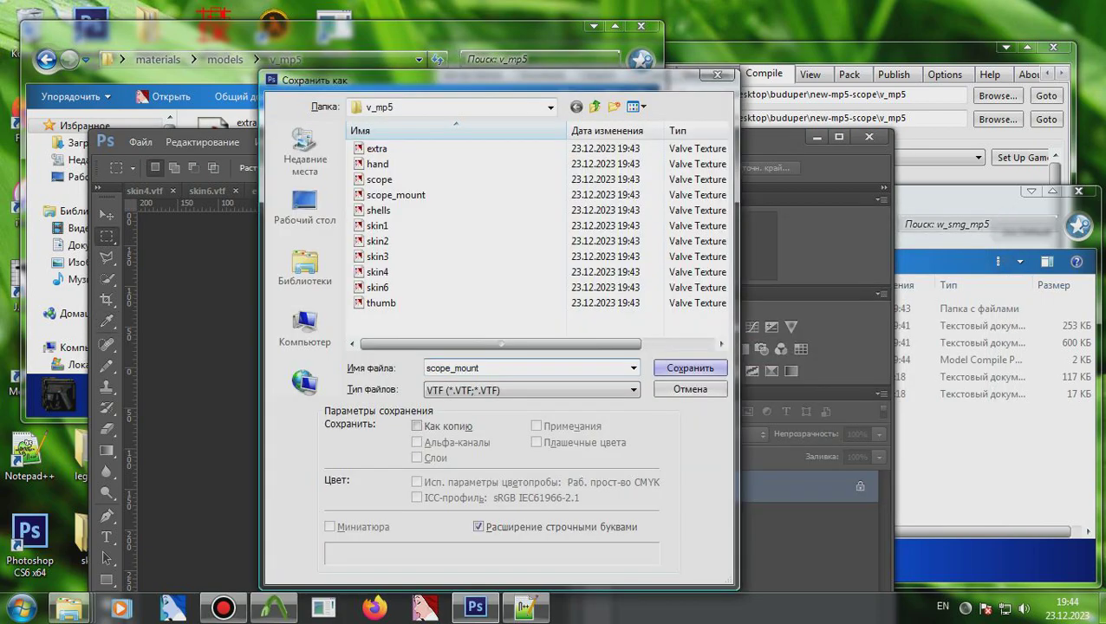
pyautogui.press('Return')
pyautogui.press('Return')
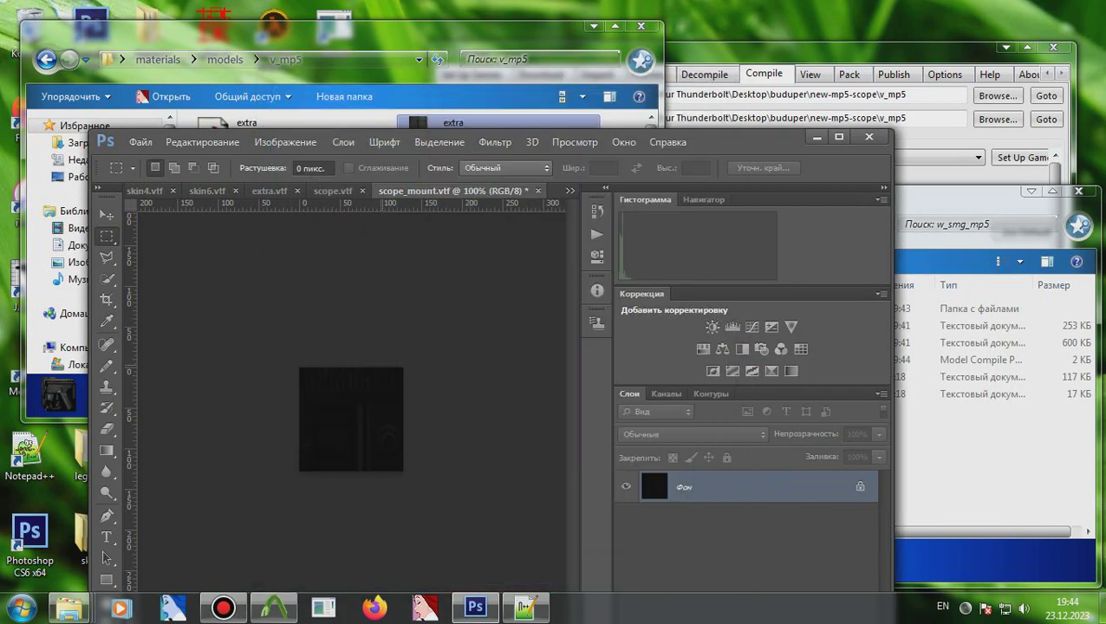
pyautogui.hotkey('ctrl', 'w')
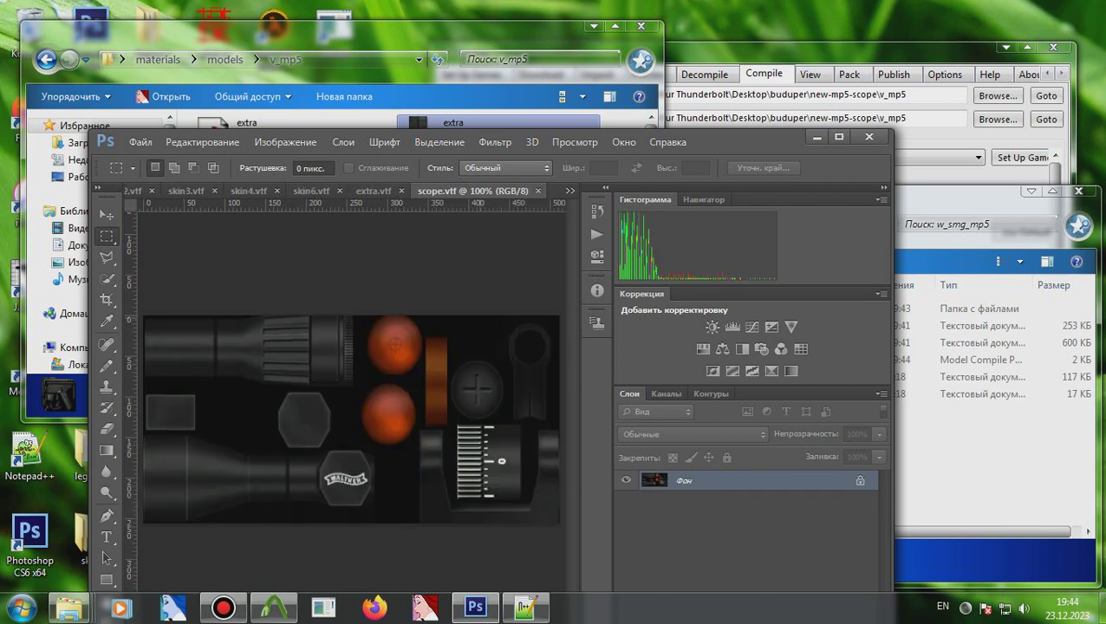
# Set the scope texture's saturation to -100 and its lightness to -85.
pyautogui.hotkey('ctrl', 'u')
pyautogui.moveTo(730, 369); pyautogui.dragTo(649, 369)
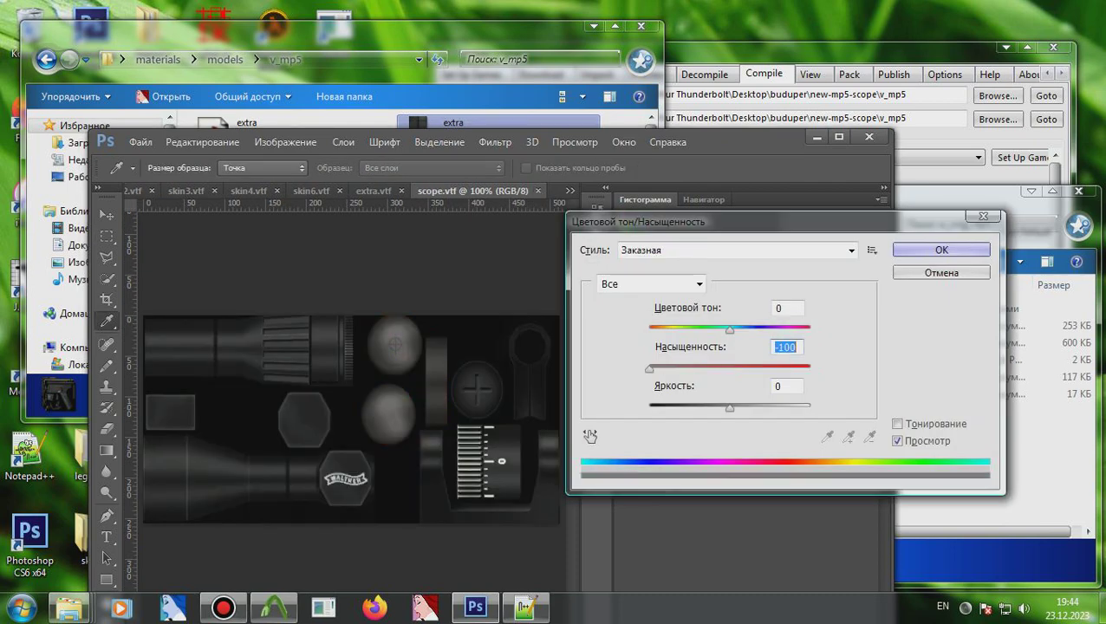
pyautogui.press('Tab')
pyautogui.write('-82')
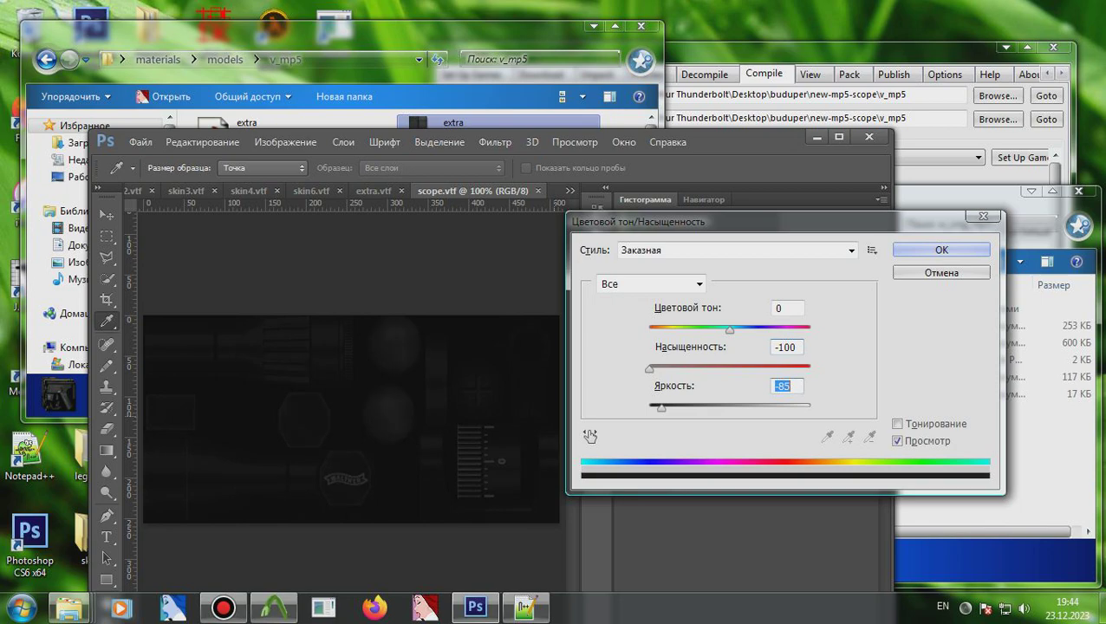
pyautogui.press('Return')
# Brighten a rectangular area about 80 by 149 px around the two round lenses in the scope texture, and deselect it.
pyautogui.press('m')
pyautogui.moveTo(359, 315); pyautogui.dragTo(422, 435)
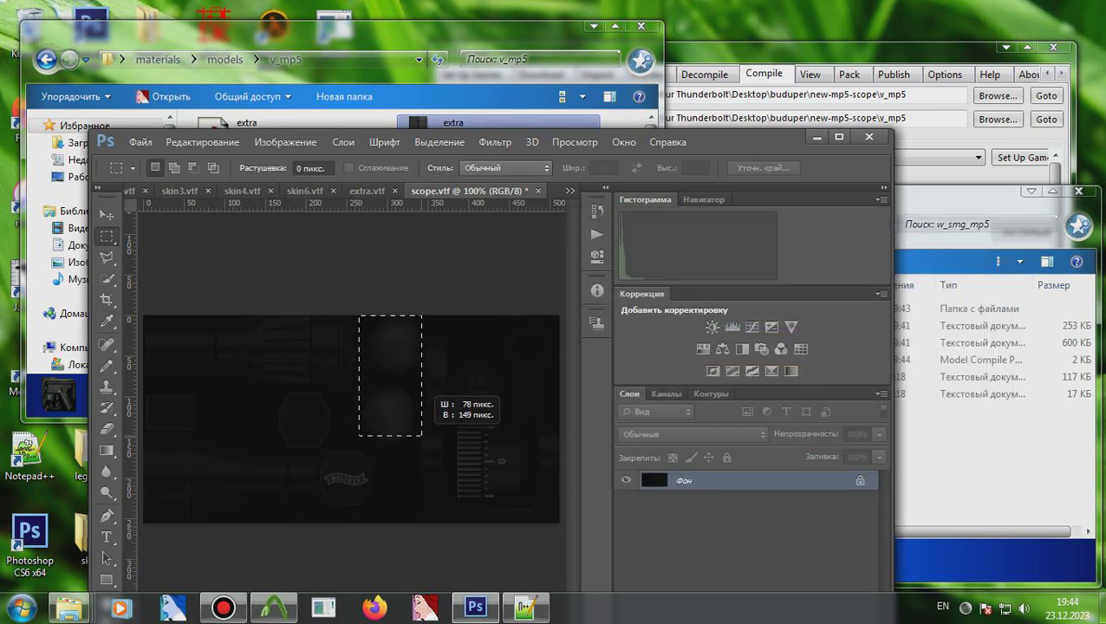
pyautogui.hotkey('ctrl', 'u')
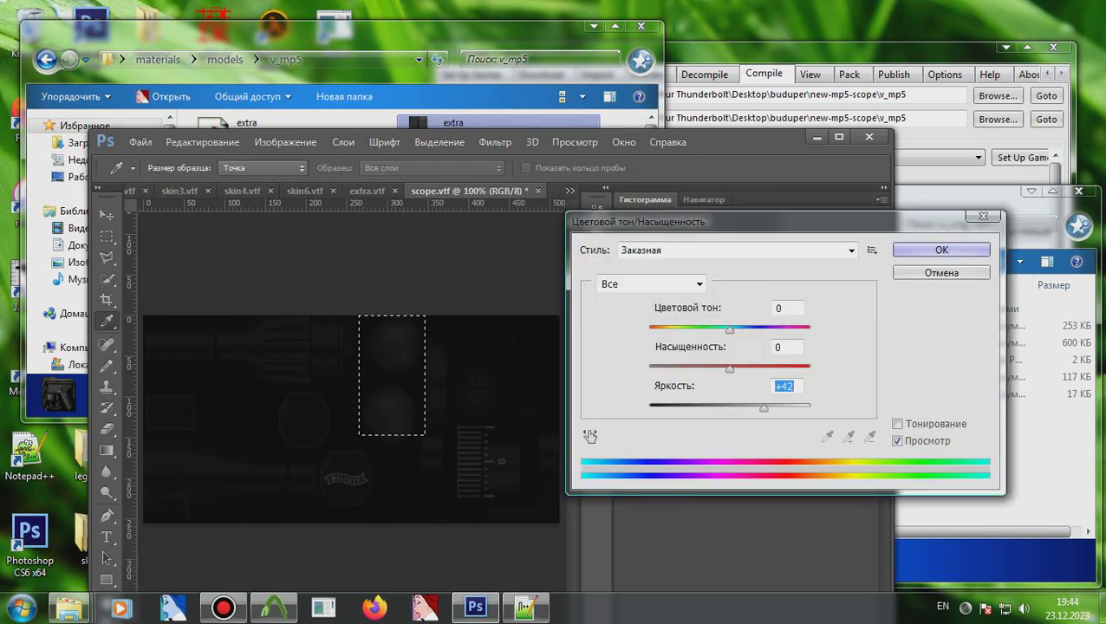
pyautogui.press('Up')
pyautogui.press('Up')
pyautogui.press('Up')
pyautogui.press('Up')
pyautogui.press('Return')
pyautogui.hotkey('ctrl', 'd')
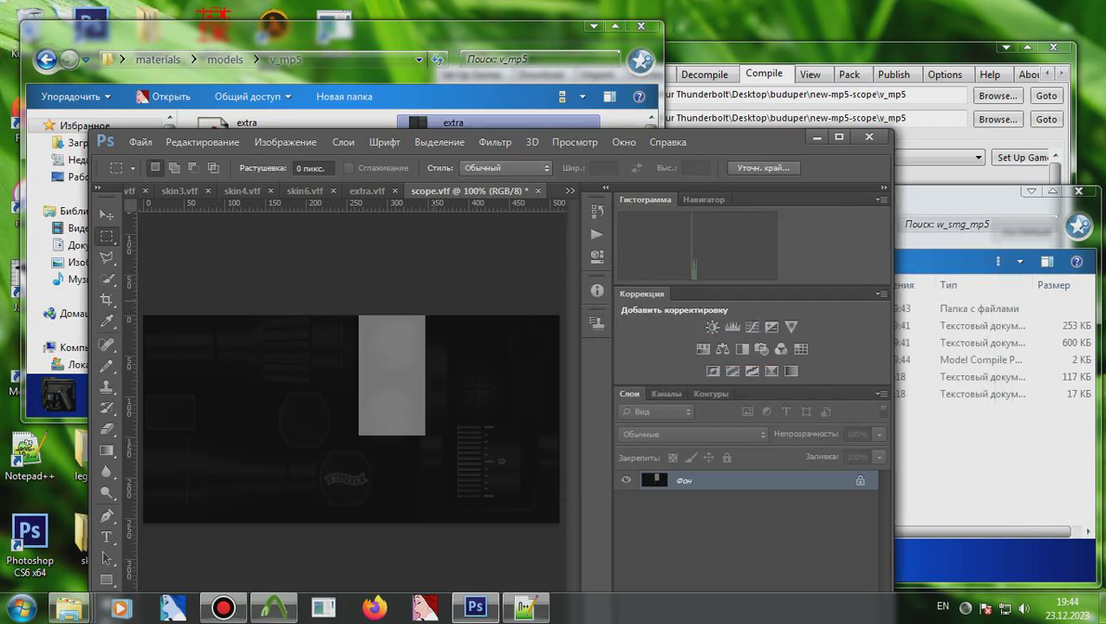
# Save the edited scope texture as scope_r in VTF format and close it.
pyautogui.hotkey('ctrl', 's')
pyautogui.press('Return')
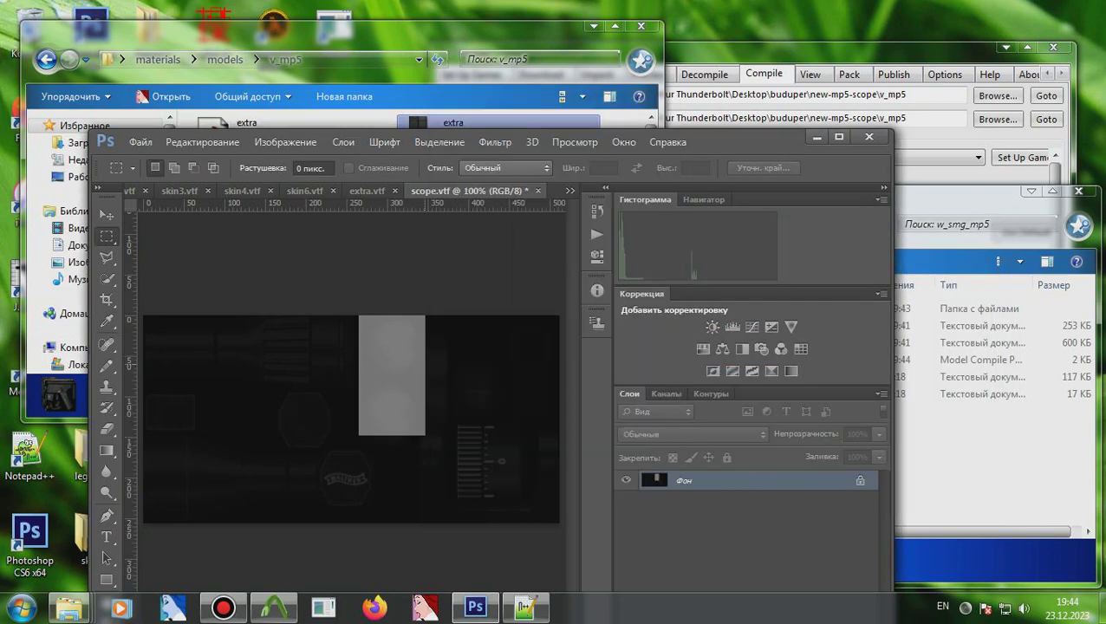
pyautogui.hotkey('ctrl', 'shift', 's')
pyautogui.press('Return')
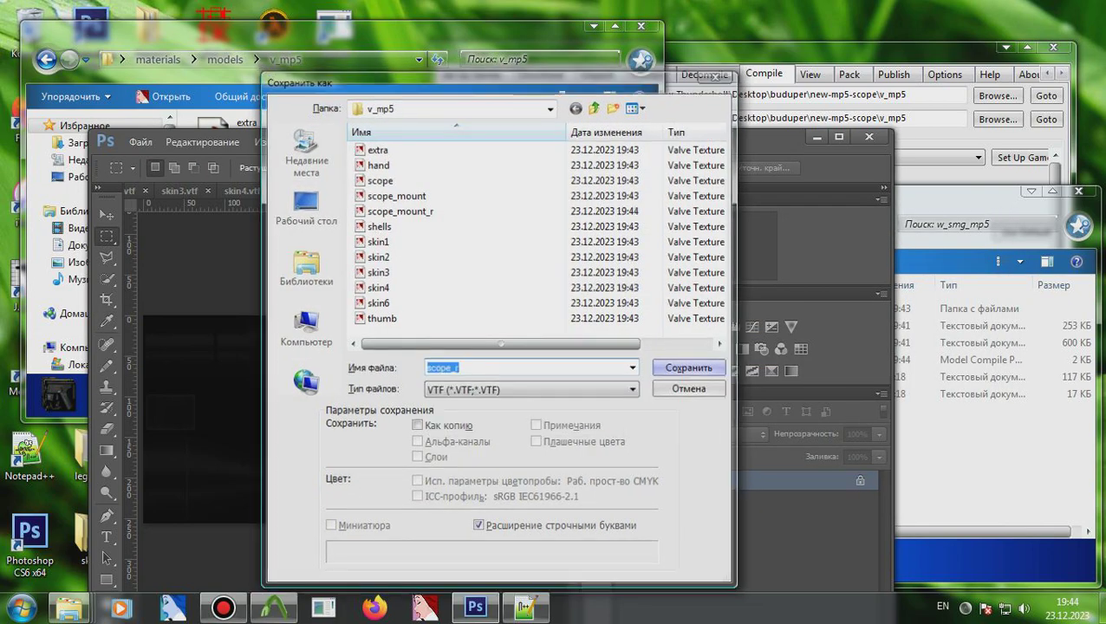
pyautogui.press('Return')
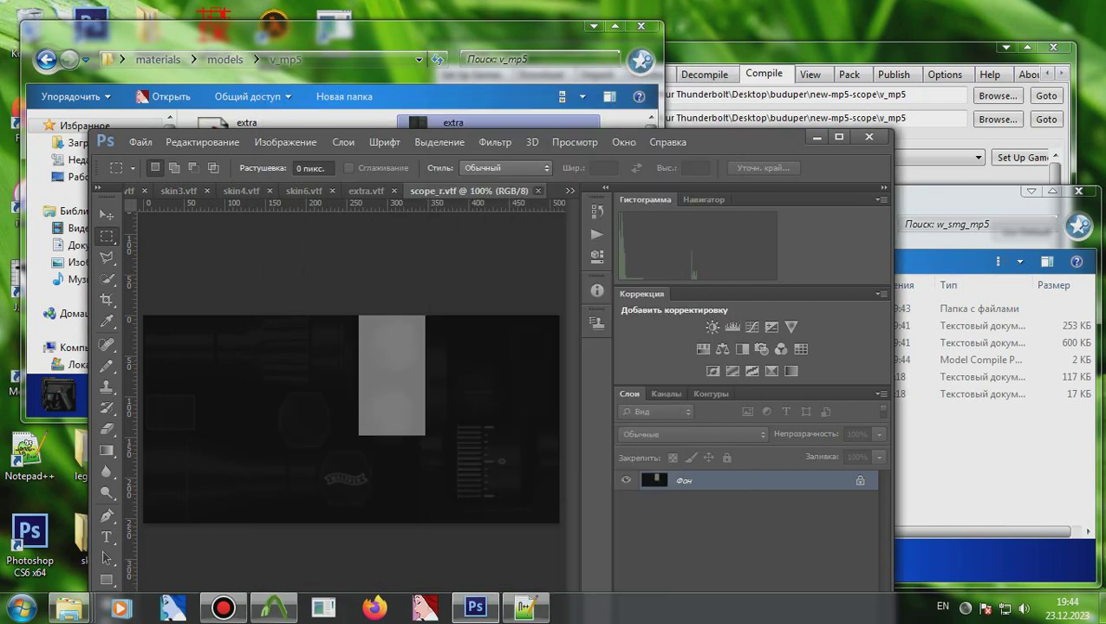
pyautogui.hotkey('ctrl', 'w')
# Set the extra texture's saturation to -100, darken it strongly, save it as extra_r in VTF format, and close it.
pyautogui.press('i')
pyautogui.hotkey('ctrl', 'u')
pyautogui.moveTo(730, 368); pyautogui.dragTo(650, 368)
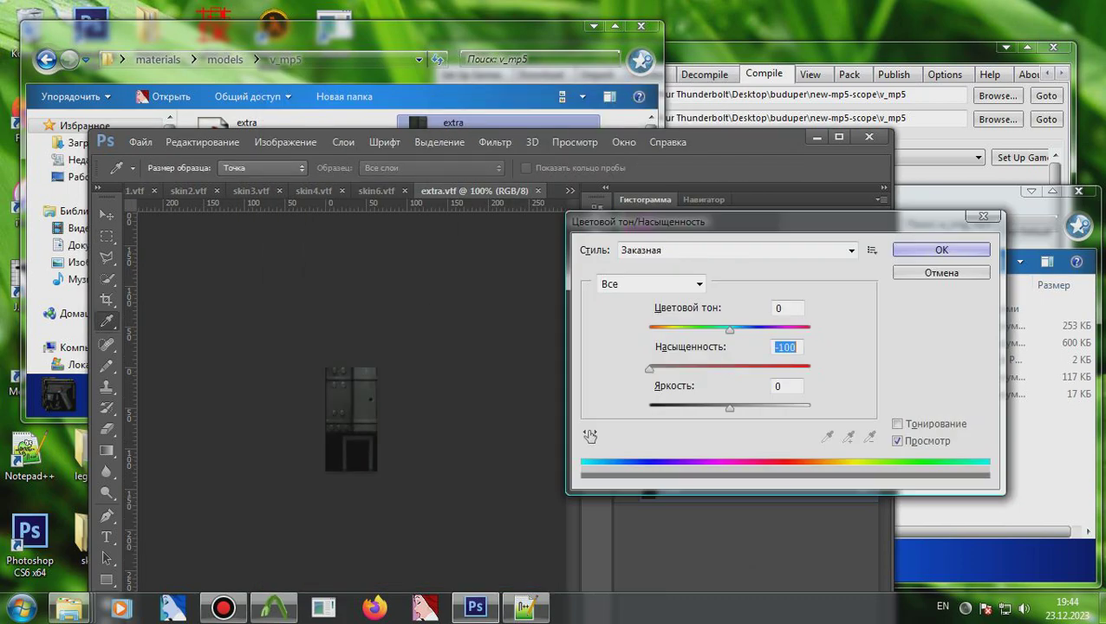
pyautogui.press('Tab')
pyautogui.press('Return')
pyautogui.press('m')
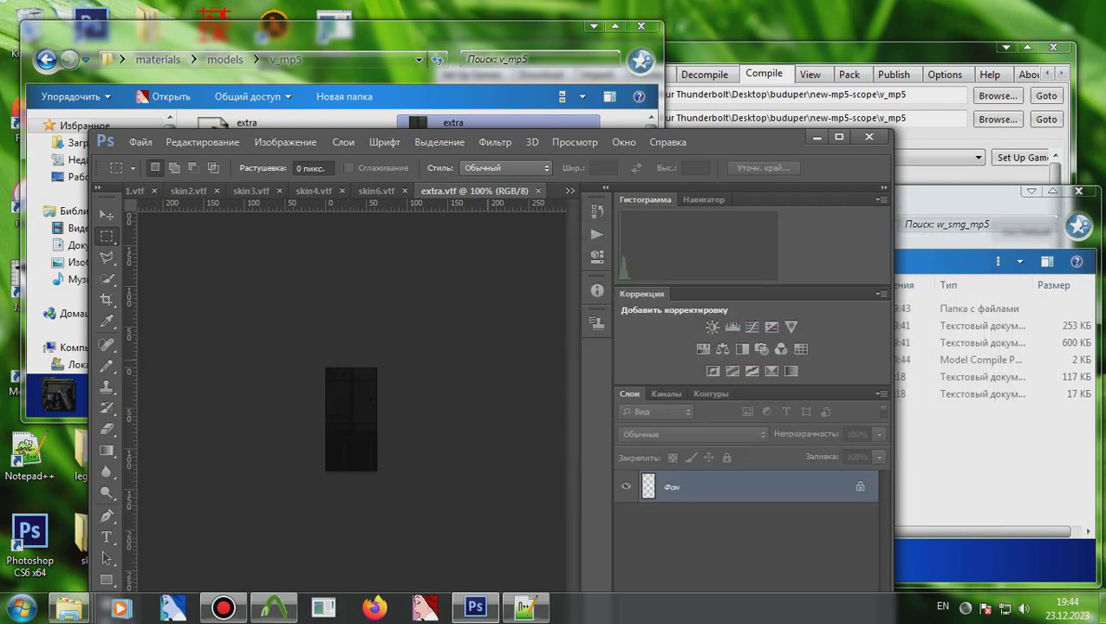
pyautogui.hotkey('ctrl', 'shift', 's')
pyautogui.press('Return')
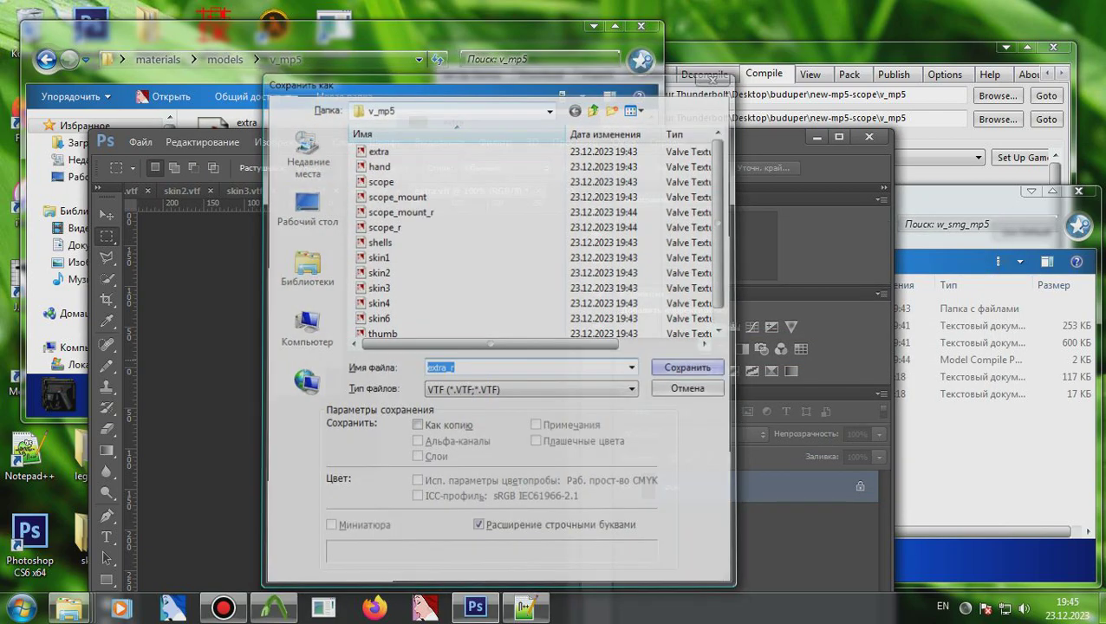
pyautogui.press('Return')
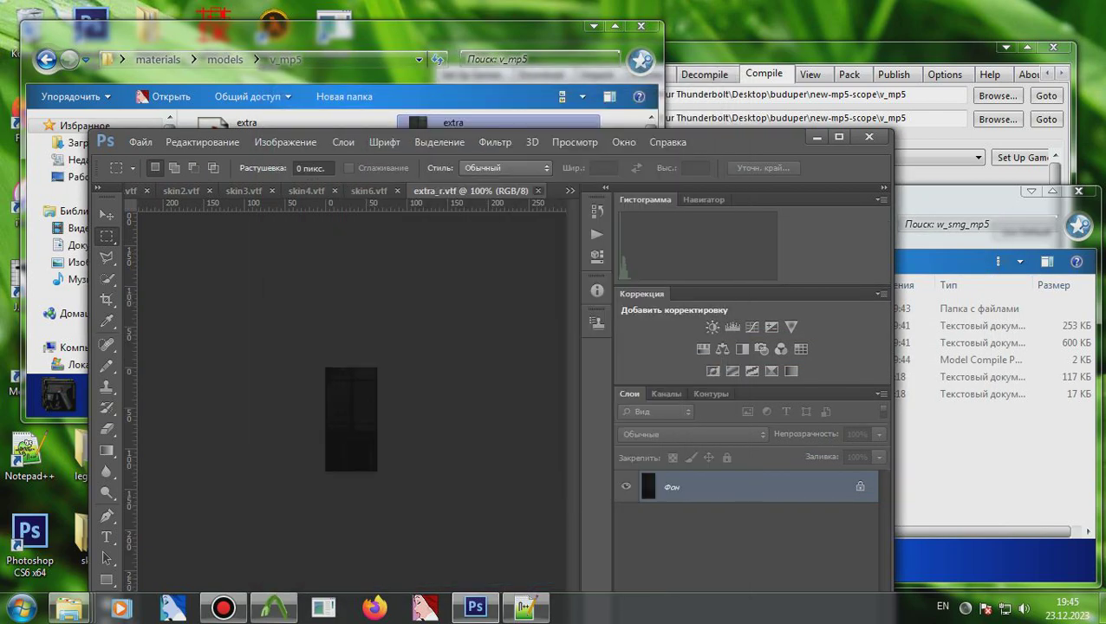
pyautogui.hotkey('ctrl', 'w')
# Set the skin6 texture's saturation to -100, darken it, and save it as skin6_r in DXT1 VTF format, closing it.
pyautogui.hotkey('ctrl', 'alt', 'u')
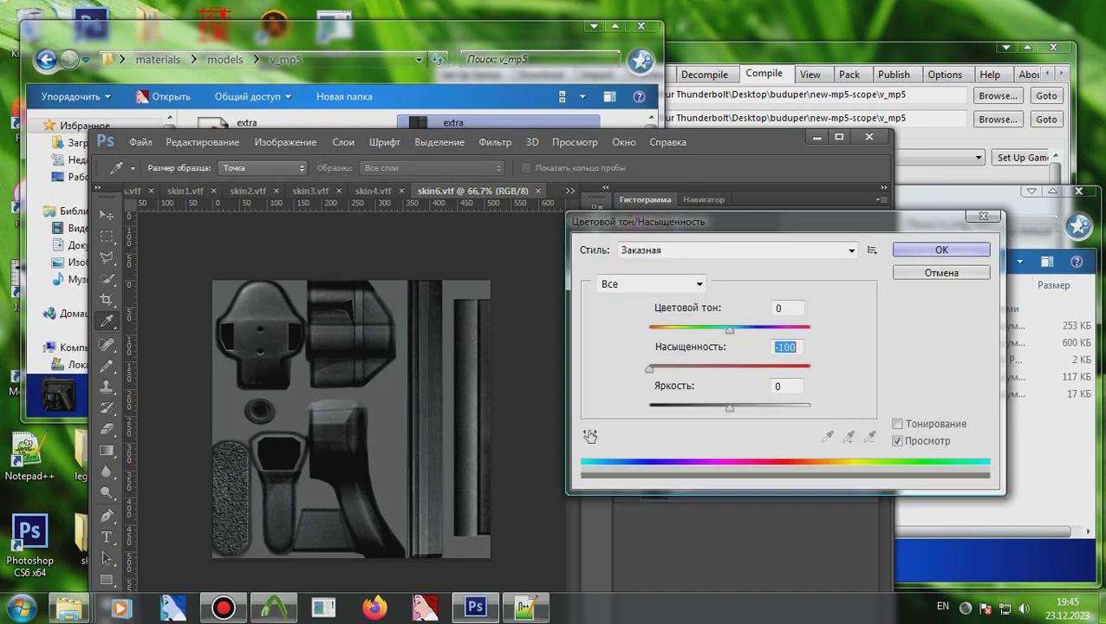
pyautogui.press('Tab')
pyautogui.press('Return')
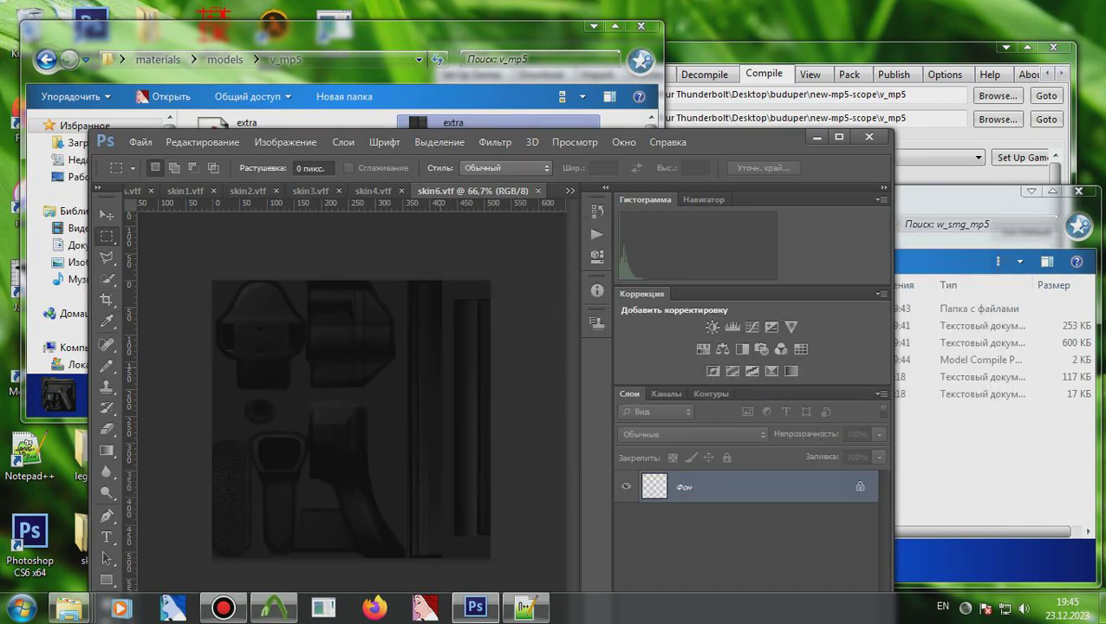
pyautogui.hotkey('ctrl', 'shift', 's')
pyautogui.press('Return')
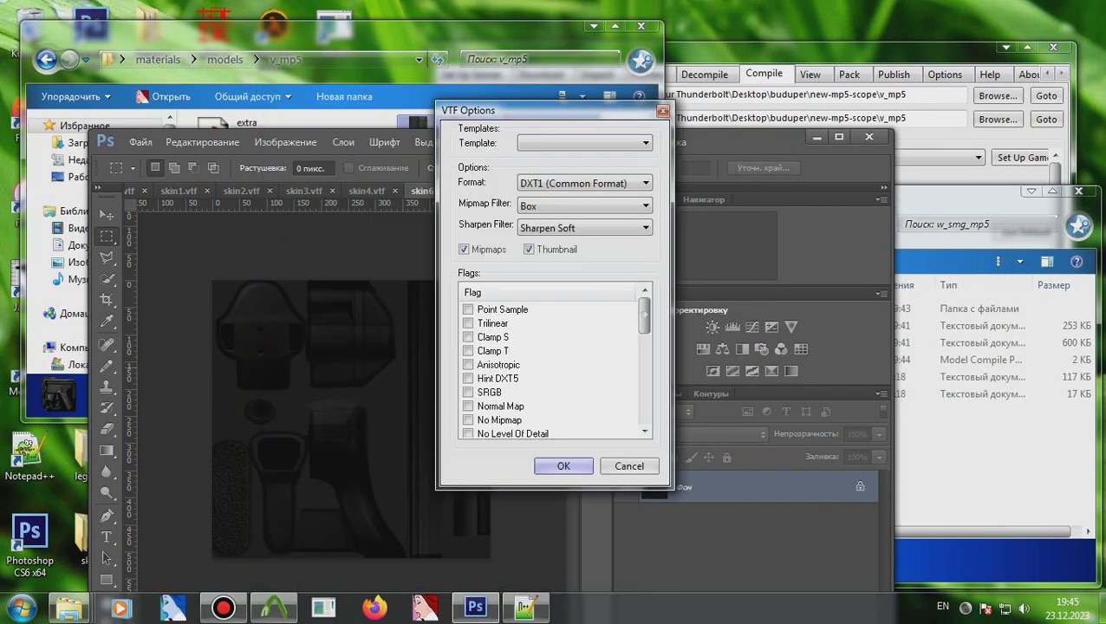
pyautogui.press('Return')
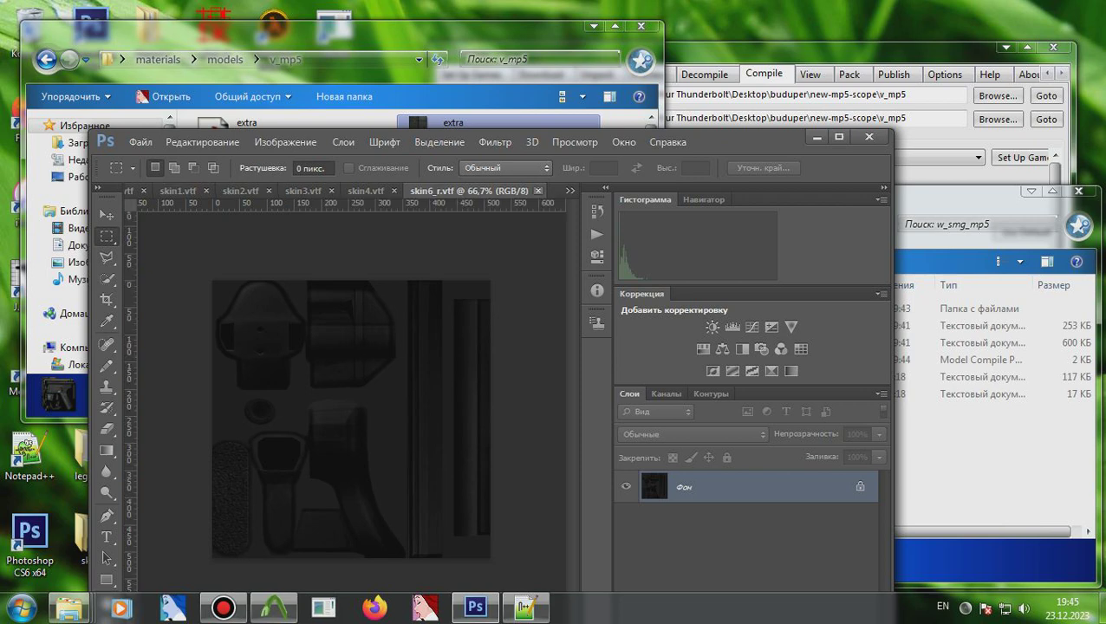
pyautogui.hotkey('ctrl', 'w')
# Set the skin4 texture's saturation to -100, darken it, and save it as skin4_r in DXT1 VTF format, closing it.
pyautogui.hotkey('ctrl', 'alt', 'u')
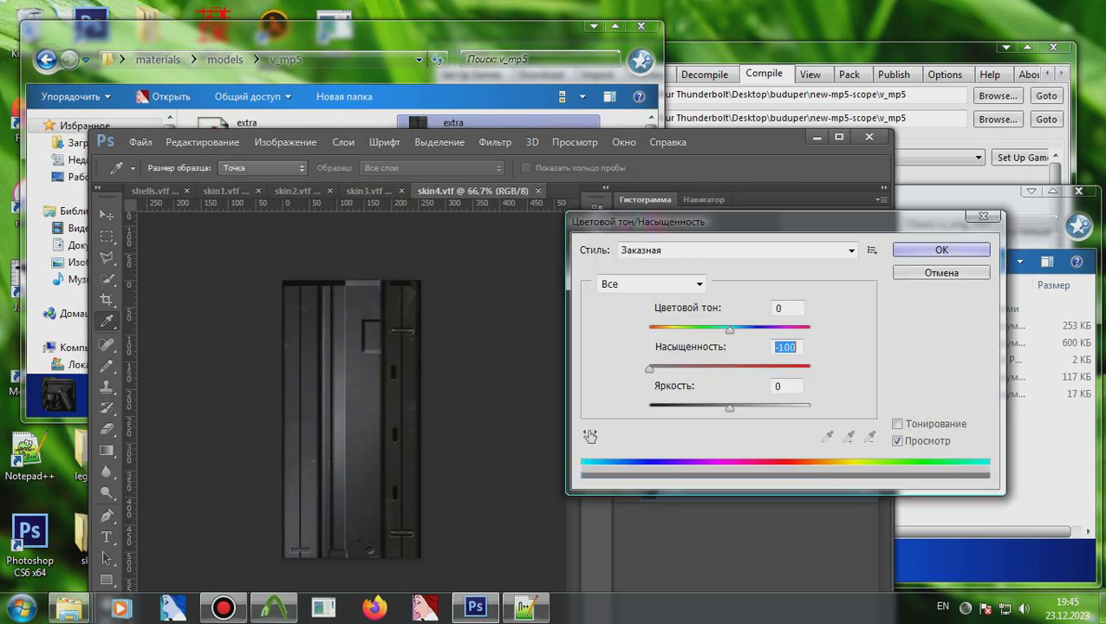
pyautogui.press('Return')
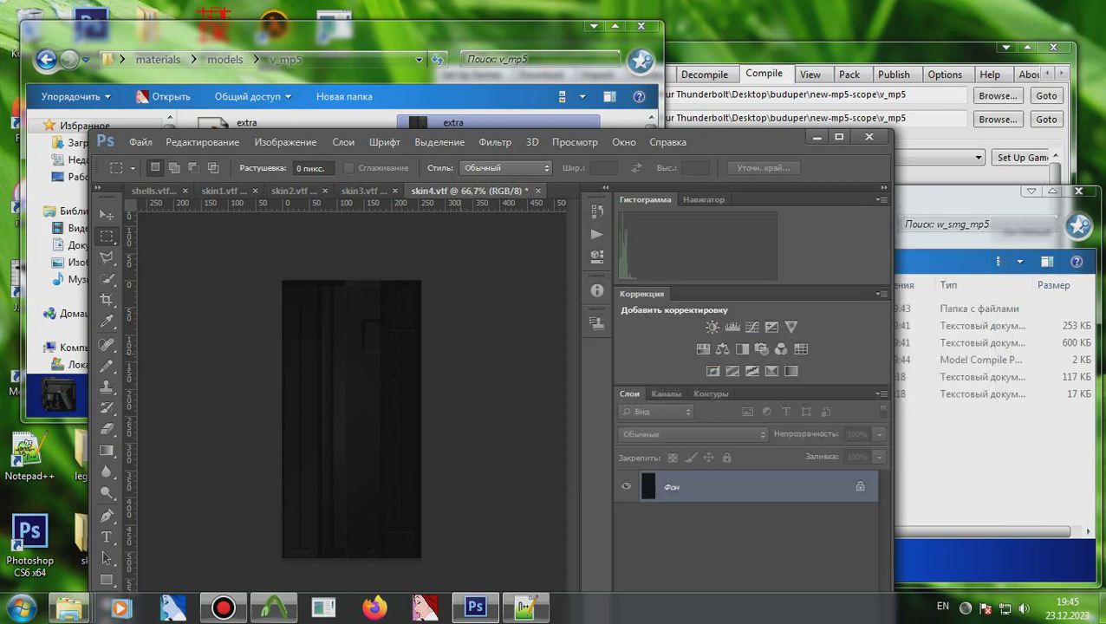
pyautogui.hotkey('ctrl', 'shift', 's')
pyautogui.press('Return')
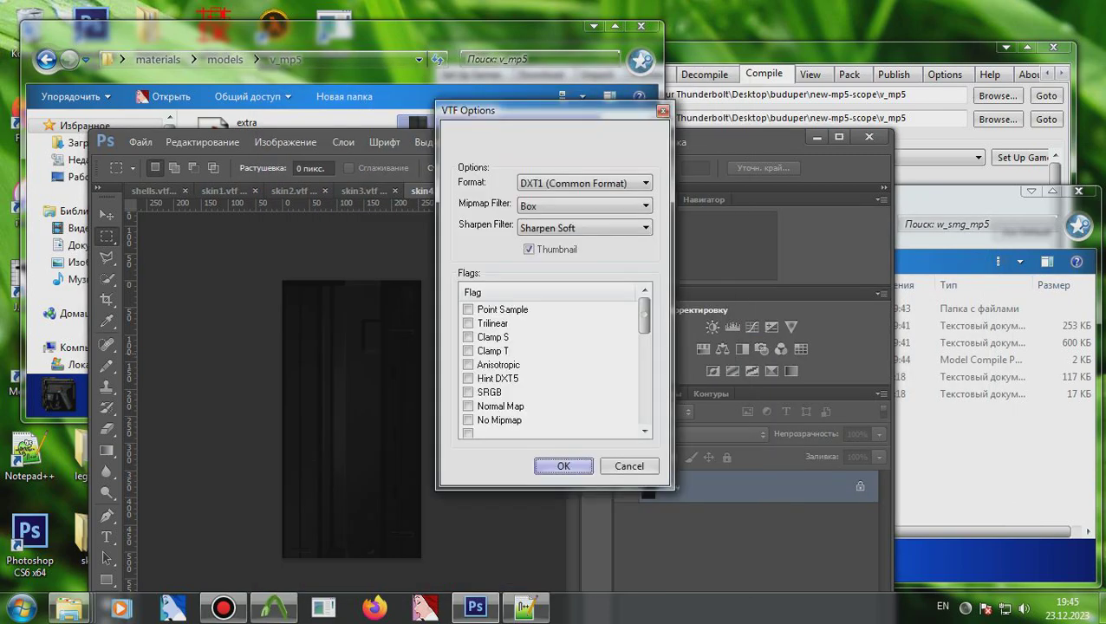
pyautogui.press('Return')
pyautogui.hotkey('ctrl', 'w')
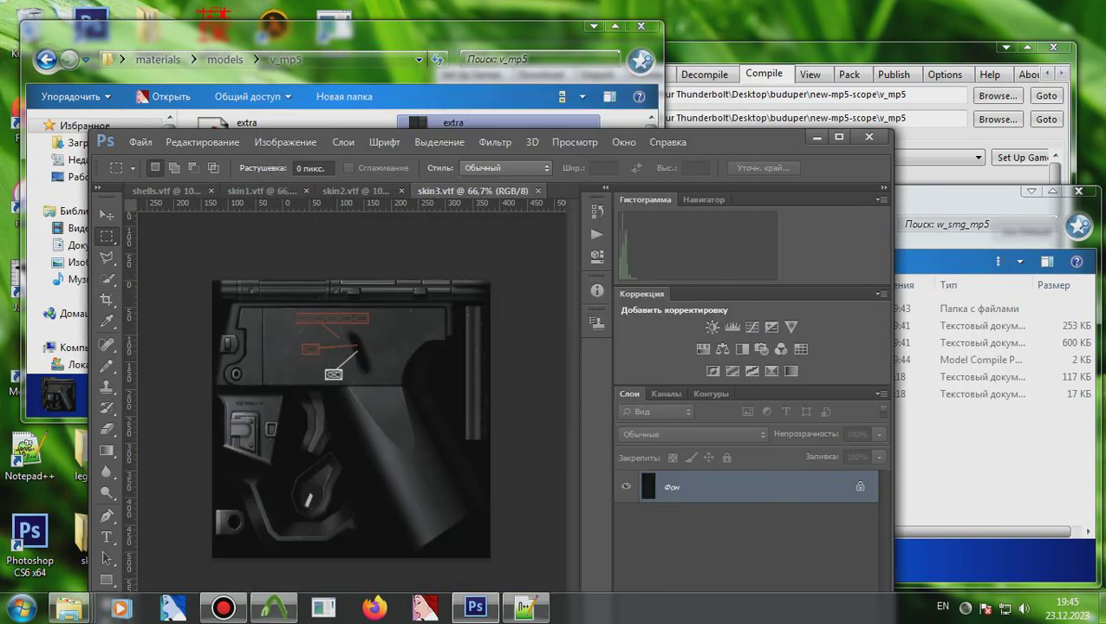
# Set the skin3 texture's saturation to -100, darken it, save it as skin3_r in VTF format, and close it.
pyautogui.hotkey('ctrl', 'alt', 'u')
pyautogui.moveTo(730, 368); pyautogui.dragTo(650, 369)
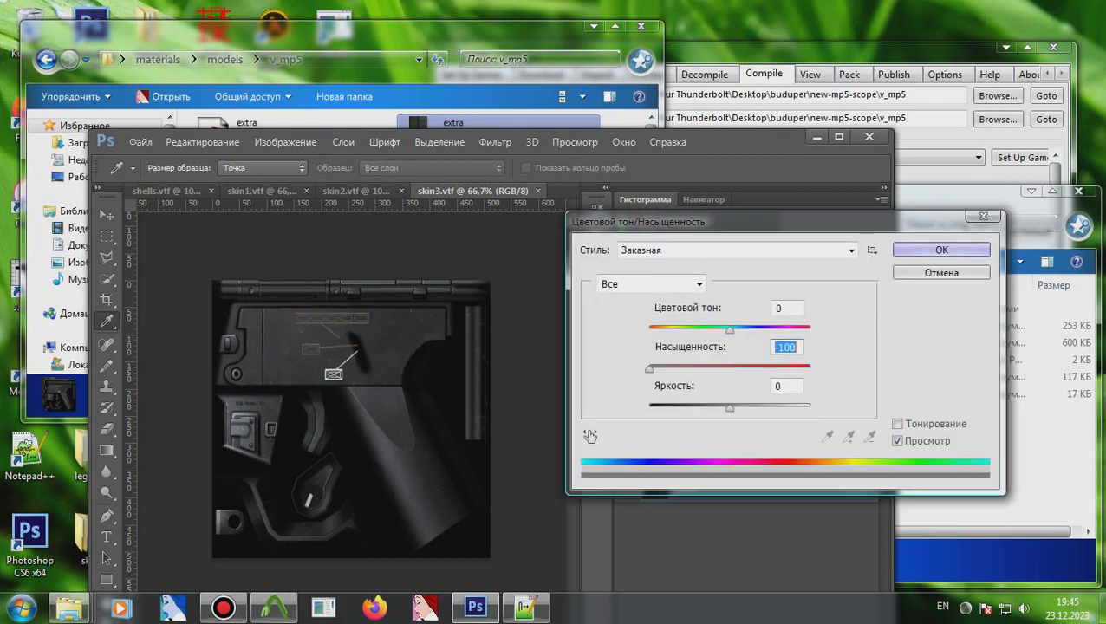
pyautogui.moveTo(730, 407); pyautogui.dragTo(668, 406)
pyautogui.press('Return')
pyautogui.press('Return')
pyautogui.hotkey('ctrl', 'shift', 's')
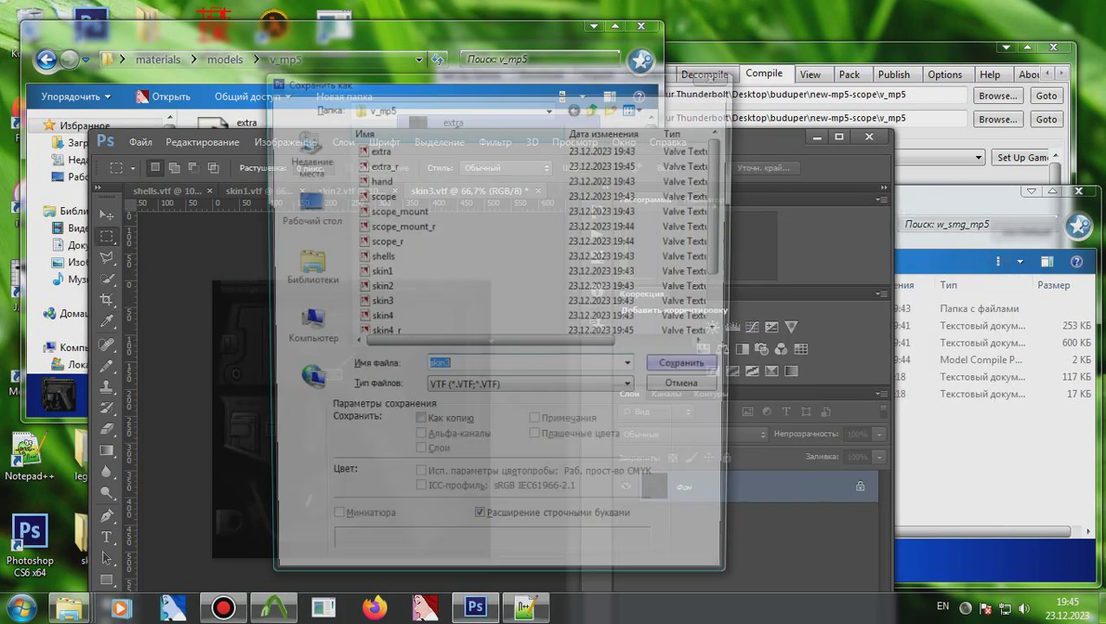
pyautogui.press('Return')
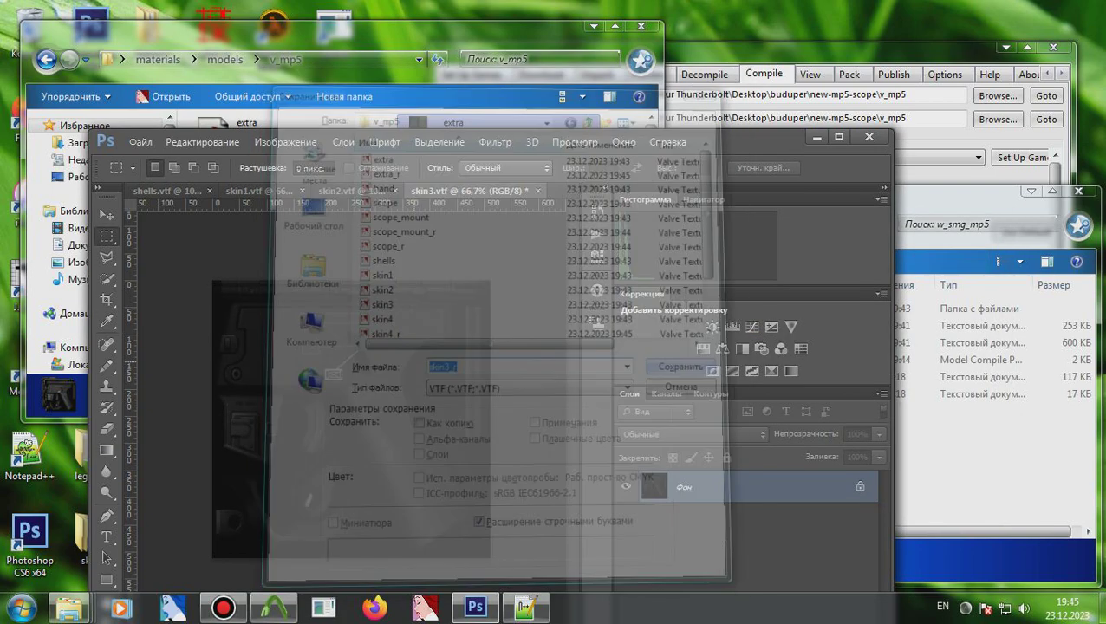
pyautogui.press('Return')
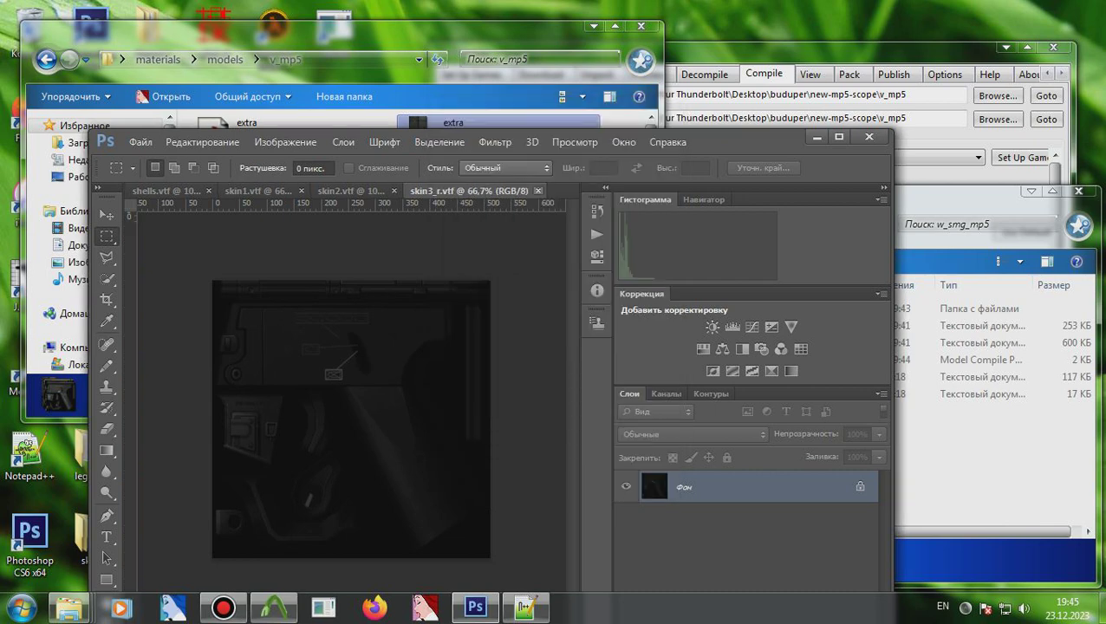
pyautogui.hotkey('ctrl', 'w')
# Fully desaturate and strongly darken the skin2 texture.
pyautogui.press('i')
pyautogui.hotkey('ctrl', 'u')
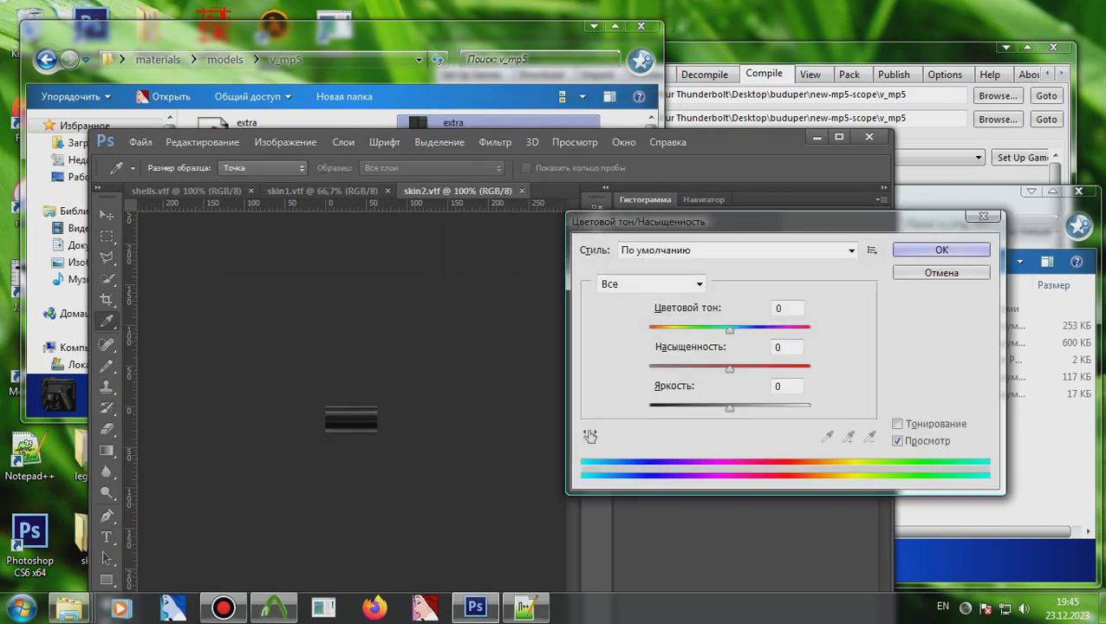
pyautogui.moveTo(730, 369); pyautogui.dragTo(650, 368)
pyautogui.moveTo(730, 407); pyautogui.dragTo(662, 407)
pyautogui.press('Return')
pyautogui.press('Return')
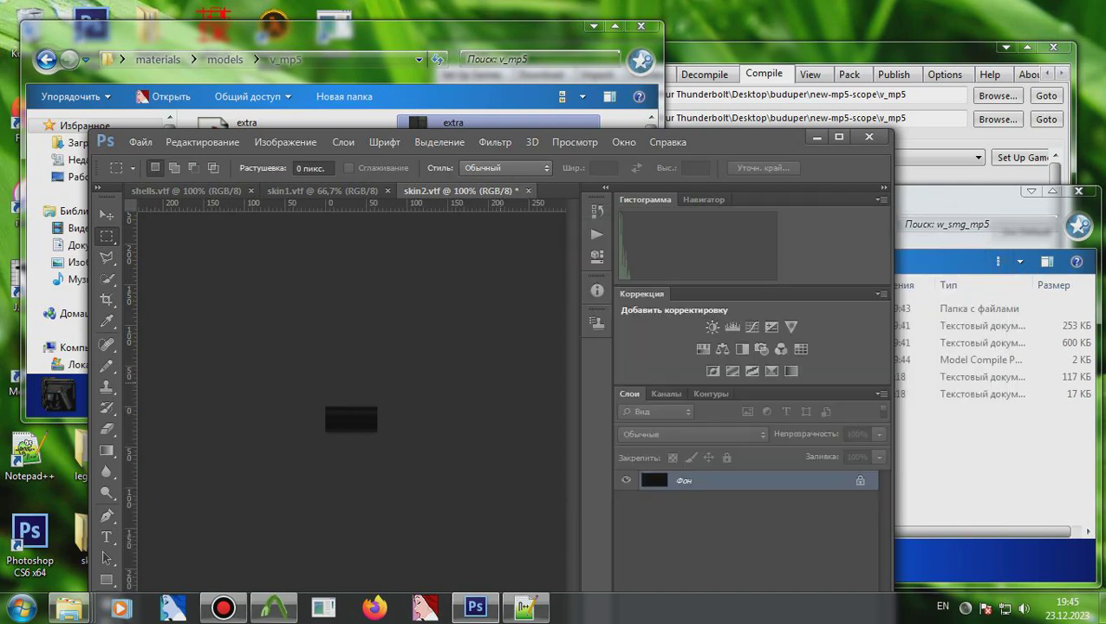
# Save the darkened skin2 texture as skin2_r in VTF format and close it.
pyautogui.hotkey('ctrl', 'shift', 's')
pyautogui.press('Return')
pyautogui.hotkey('ctrl', 'w')
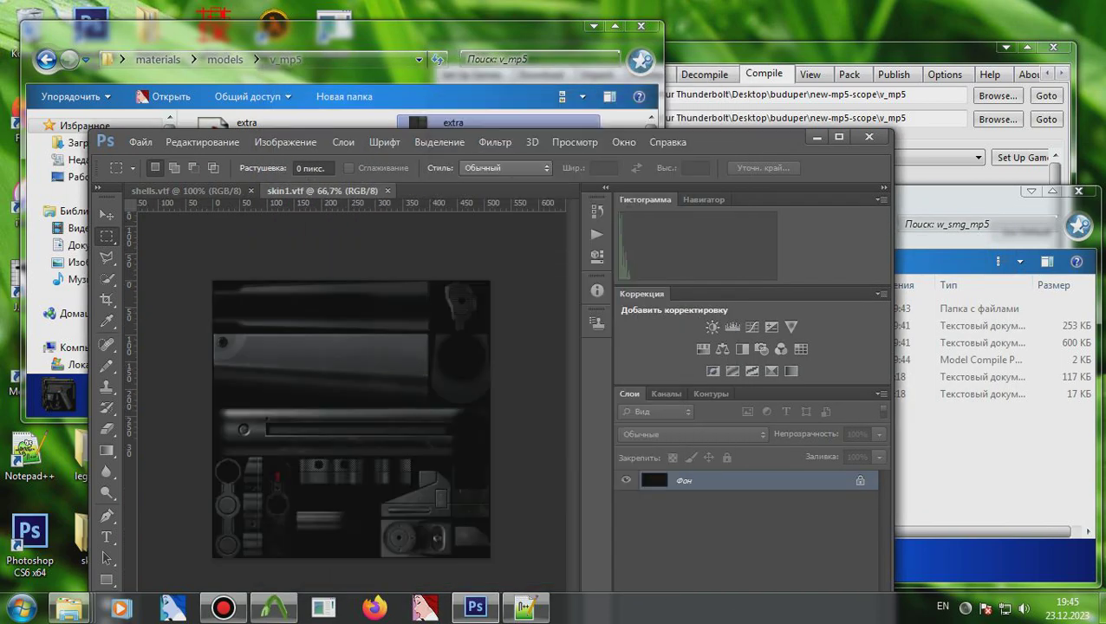
# Set the skin1 texture's saturation to -100, darken it strongly, save it as skin1_r in VTF format, and close it.
pyautogui.hotkey('ctrl', 'u')
pyautogui.press('Tab')
pyautogui.write('-100')
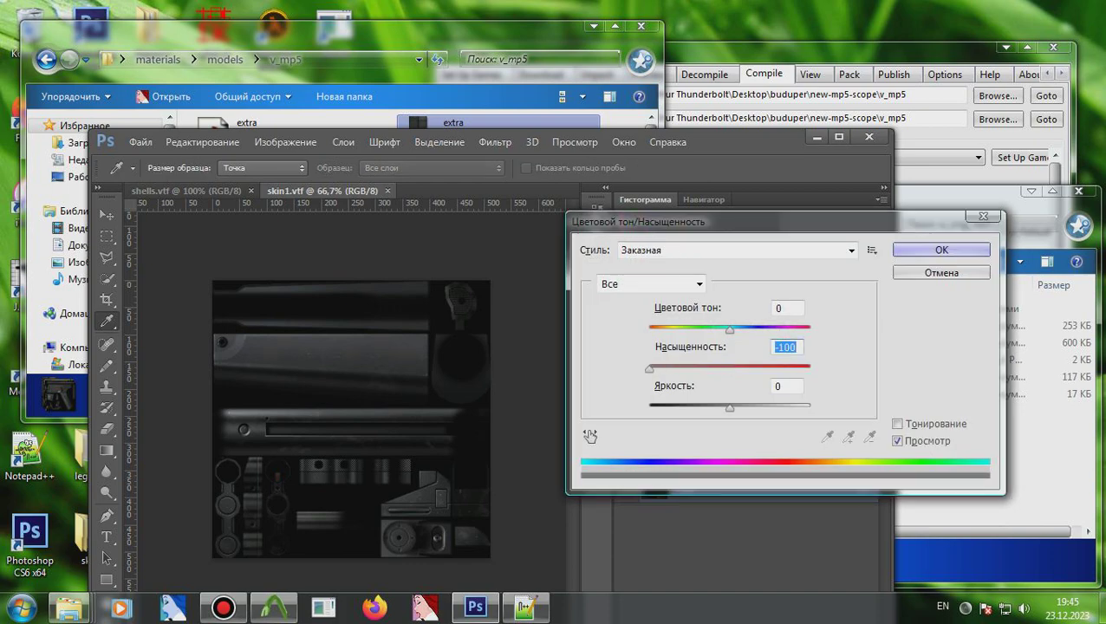
pyautogui.press('Return')
pyautogui.press('m')
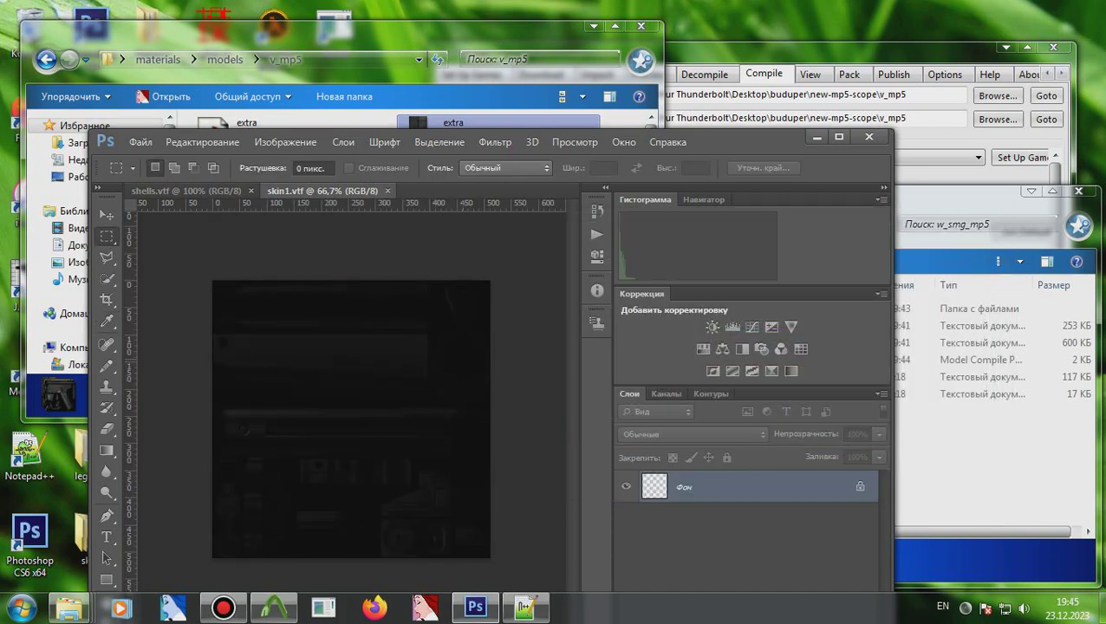
pyautogui.hotkey('ctrl', 'shift', 's')
pyautogui.press('Return')
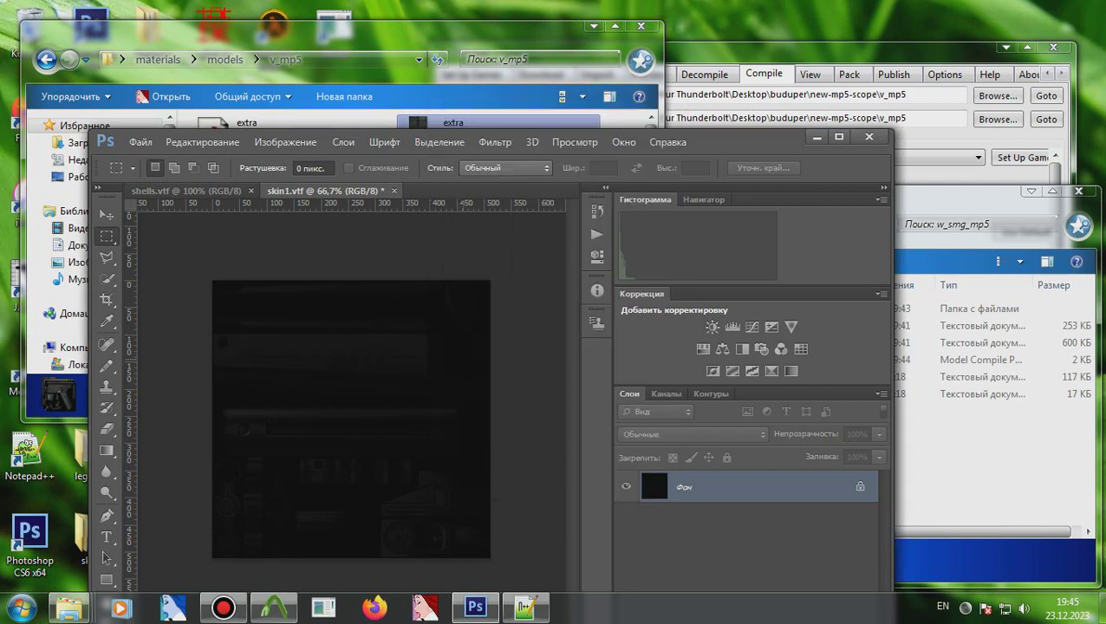
pyautogui.hotkey('ctrl', 'w')
# Set the shells texture's saturation to -100 and its lightness to -79.
pyautogui.hotkey('ctrl', 'u')
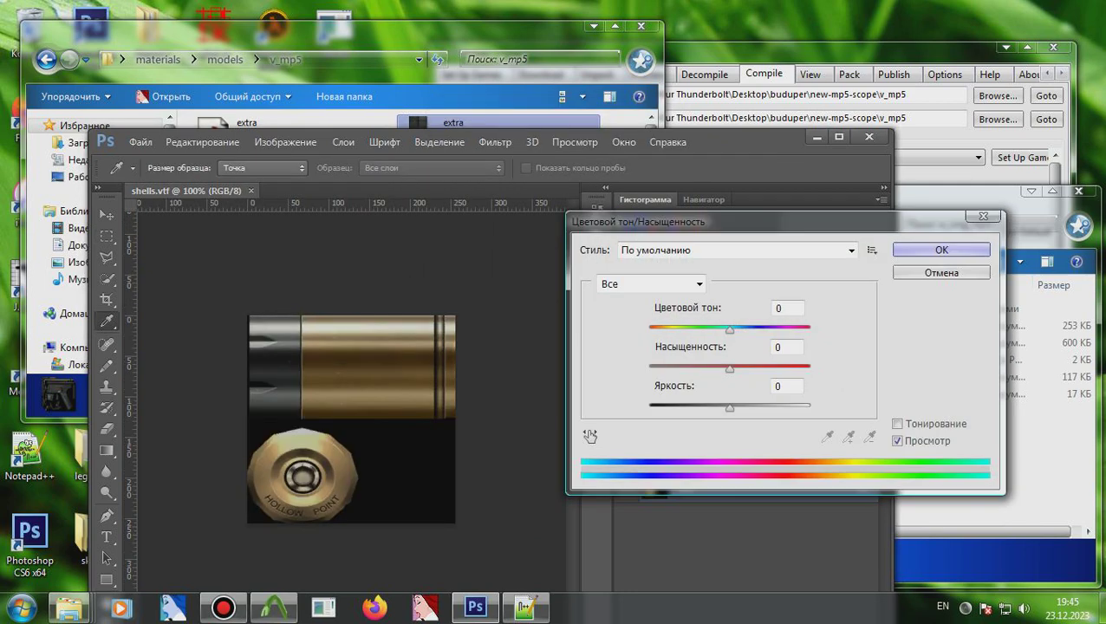
pyautogui.moveTo(730, 369); pyautogui.dragTo(649, 368)
pyautogui.moveTo(729, 407); pyautogui.dragTo(667, 407)
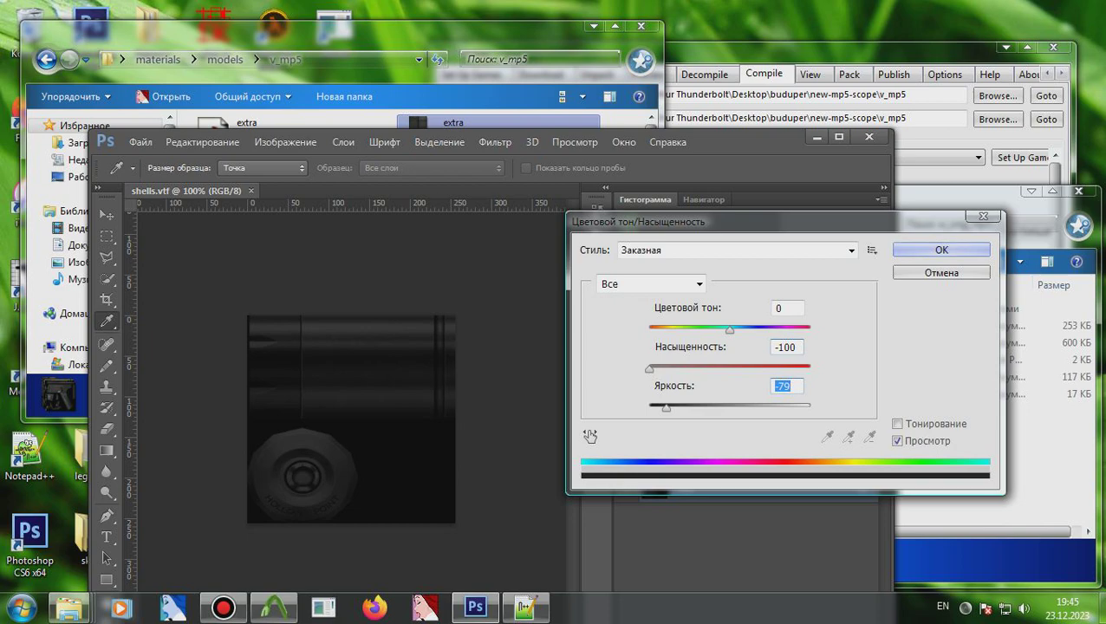
pyautogui.press('Return')
# Save the darkened shells texture as shells_r in VTF format, then close the image and Photoshop.
pyautogui.hotkey('ctrl', 'shift', 's')
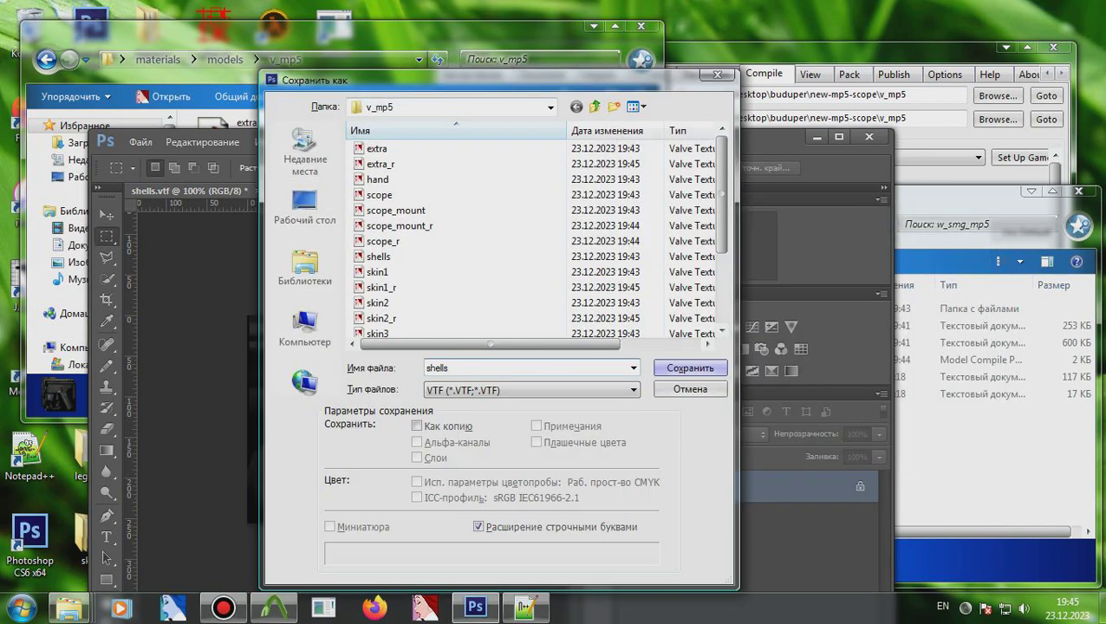
pyautogui.write('_r')
pyautogui.press('Return')
pyautogui.press('Return')
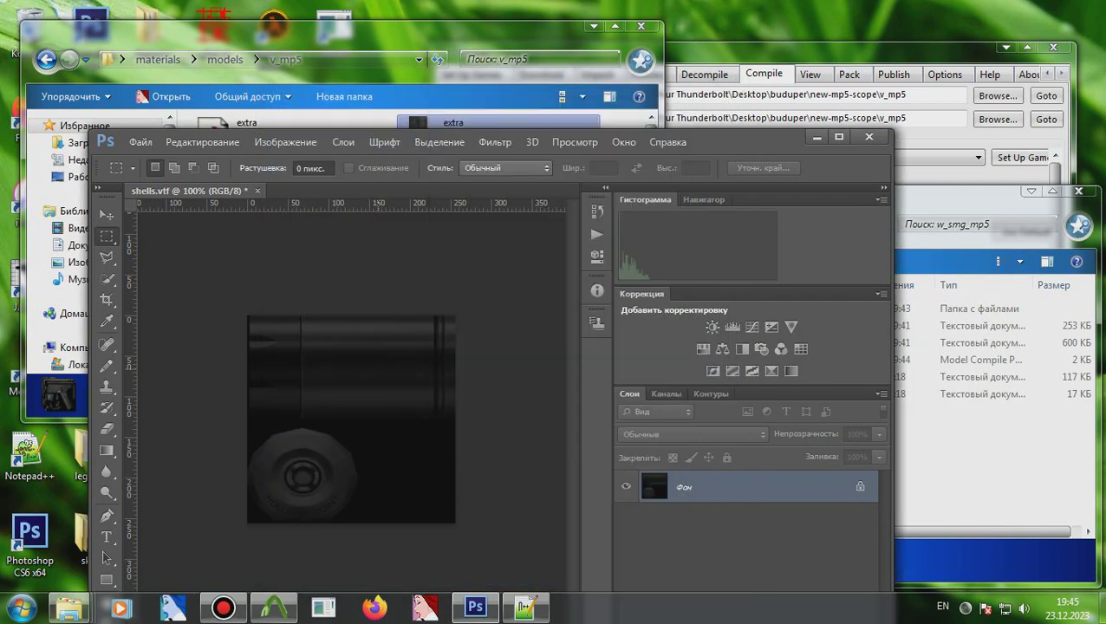
pyautogui.click(258, 191)
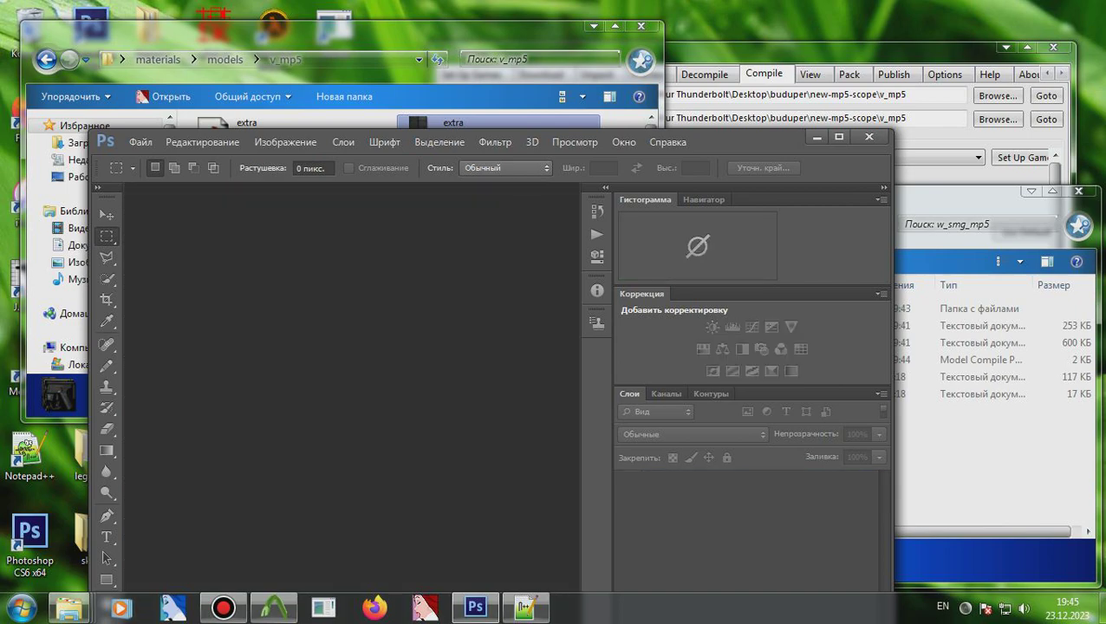
pyautogui.click(868, 136)
# Open the extra, scope, scope_mount, shells, skin1, skin2, skin3, skin4 and skin6 VMT files from the v_mp5 materials folder together in Notepad++.
pyautogui.click(292, 135)
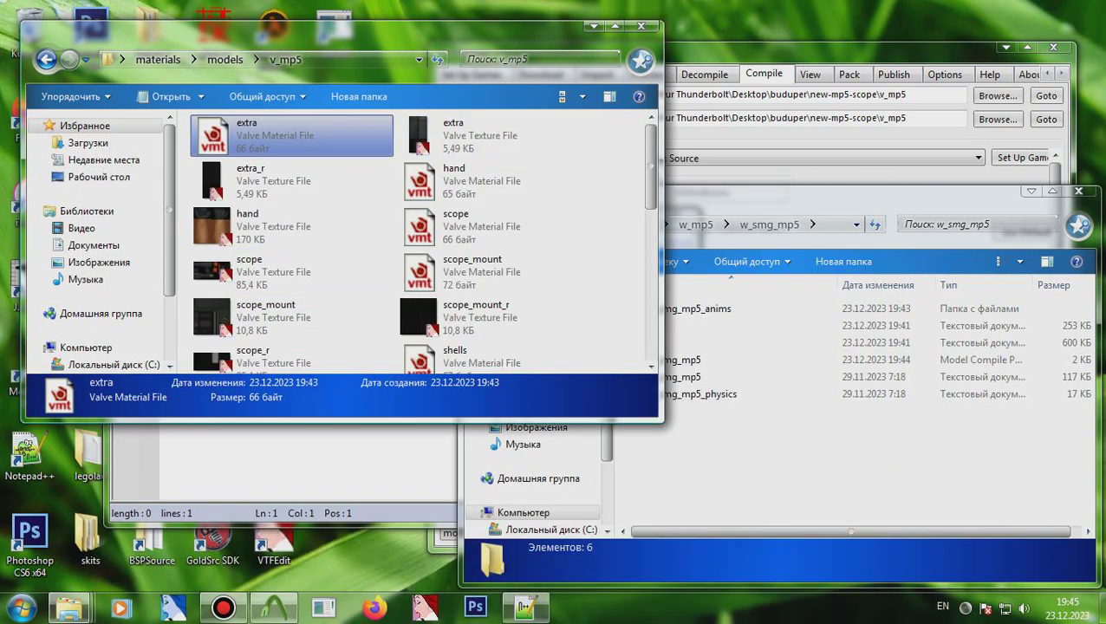
pyautogui.keyDown('ctrl'); pyautogui.click(497, 181); pyautogui.keyUp('ctrl')
pyautogui.click(498, 226)
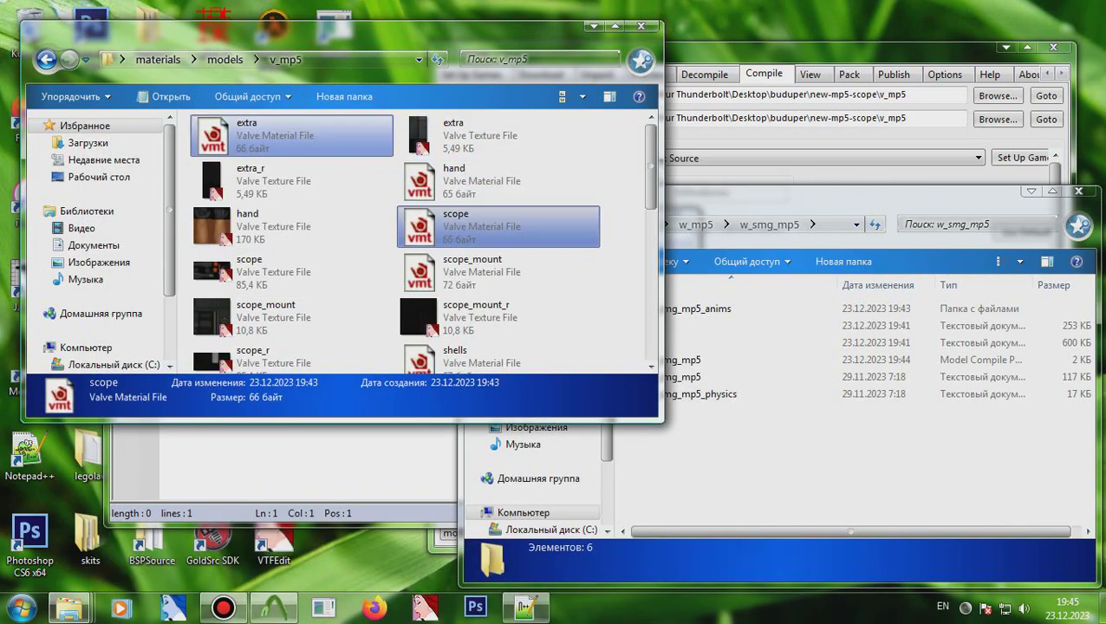
pyautogui.keyDown('ctrl'); pyautogui.click(498, 272); pyautogui.keyUp('ctrl')
pyautogui.scroll(-1, 497, 260)
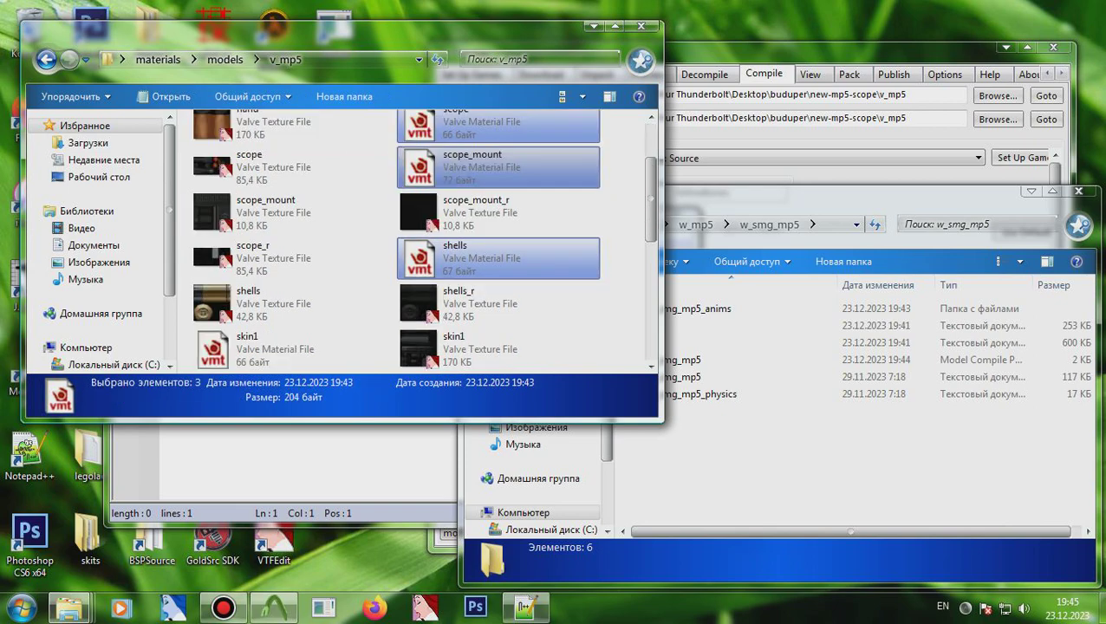
pyautogui.keyDown('ctrl'); pyautogui.click(499, 258); pyautogui.keyUp('ctrl')
pyautogui.scroll(-2, 486, 260)
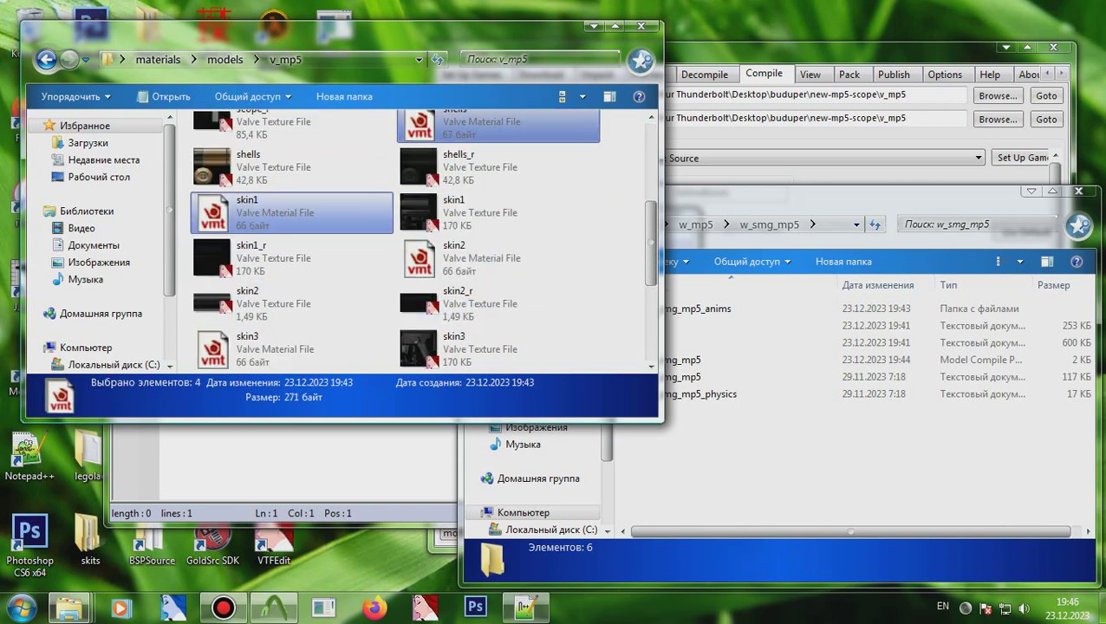
pyautogui.keyDown('ctrl'); pyautogui.click(291, 213); pyautogui.keyUp('ctrl')
pyautogui.keyDown('ctrl'); pyautogui.click(499, 257); pyautogui.keyUp('ctrl')
pyautogui.scroll(-3, 486, 260)
pyautogui.keyDown('ctrl'); pyautogui.click(291, 212); pyautogui.keyUp('ctrl')
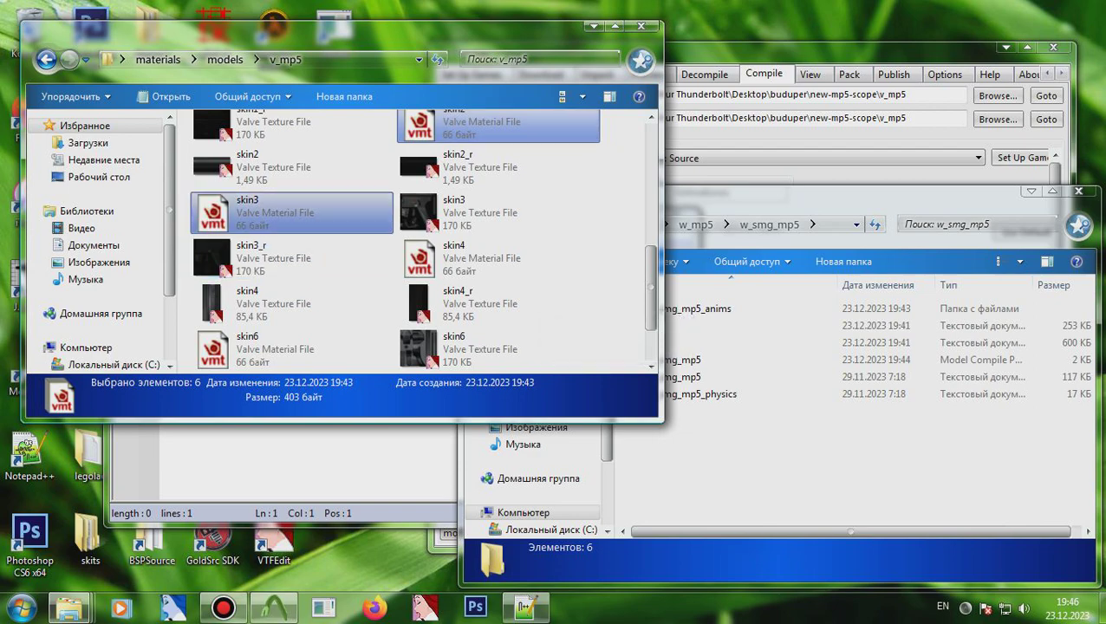
pyautogui.keyDown('ctrl'); pyautogui.click(499, 258); pyautogui.keyUp('ctrl')
pyautogui.scroll(-1, 537, 299)
pyautogui.keyDown('ctrl'); pyautogui.click(291, 261); pyautogui.keyUp('ctrl')
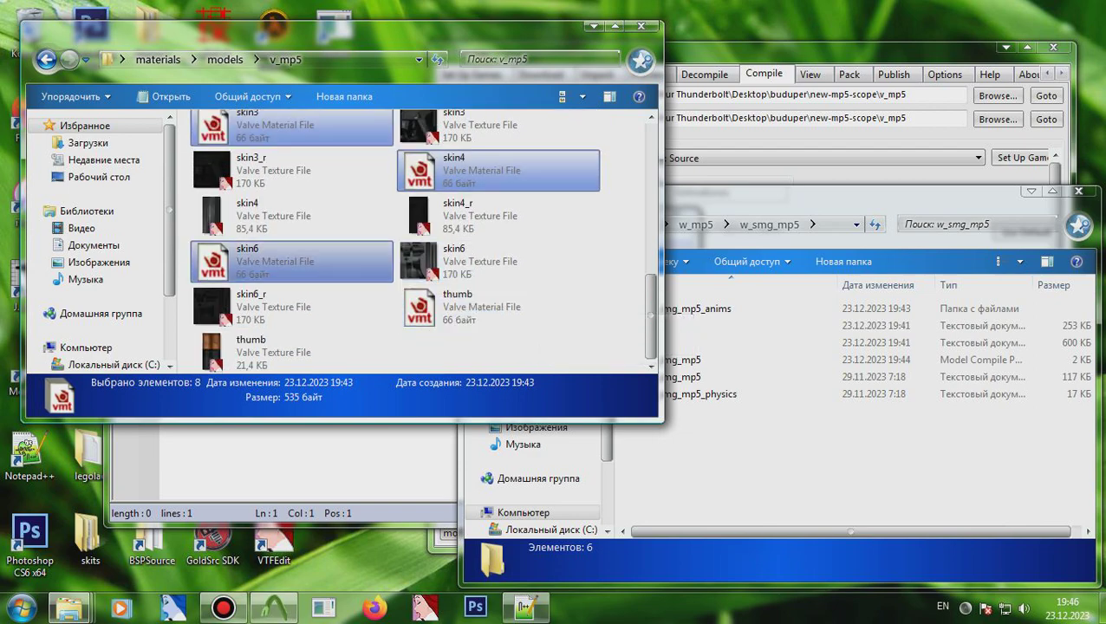
pyautogui.keyDown('ctrl'); pyautogui.click(498, 307); pyautogui.keyUp('ctrl')
pyautogui.rightClick(359, 256)
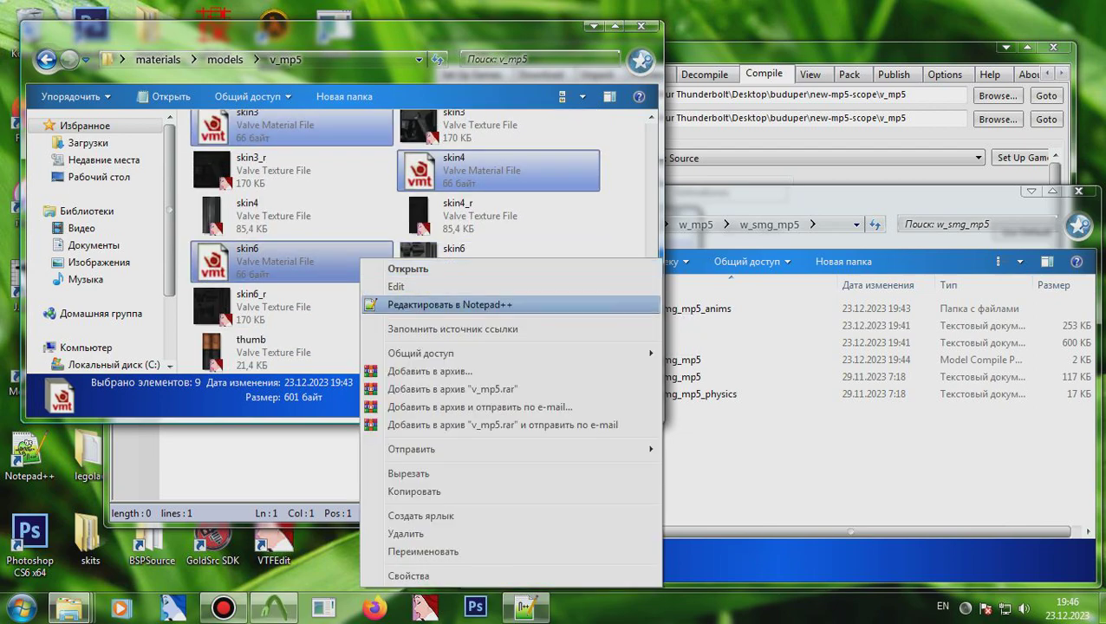
pyautogui.click(433, 306)
# Add the lines $envmap env_cubemap and $envmapmask "models/v_mp5/_r" below the base texture in skin4.vmt.
pyautogui.click(413, 340)
pyautogui.press('Return')
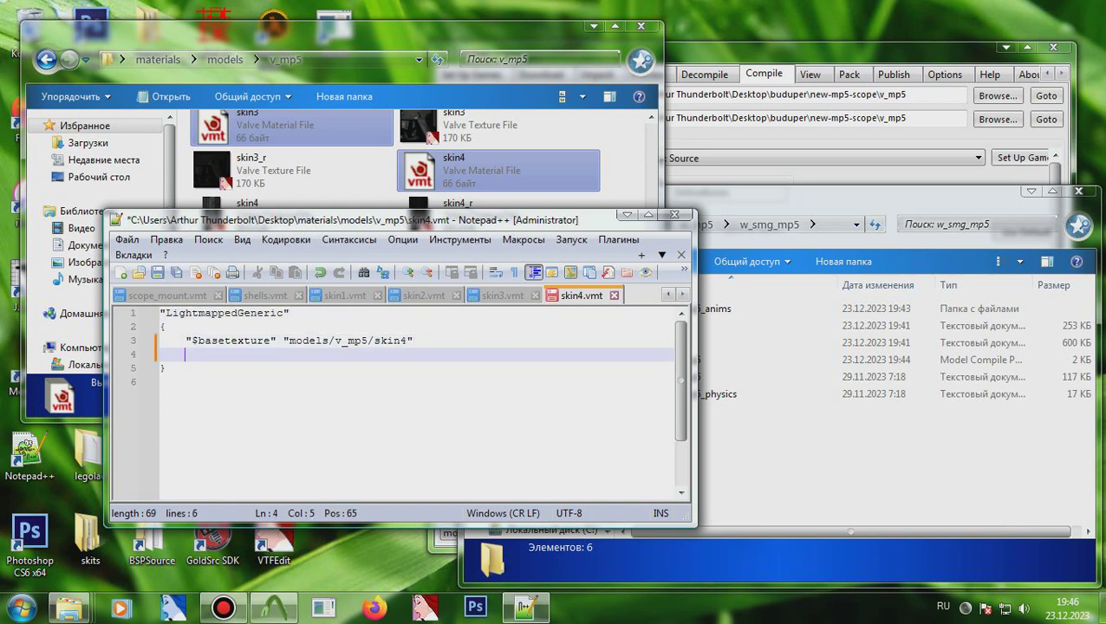
pyautogui.write('$envmap')
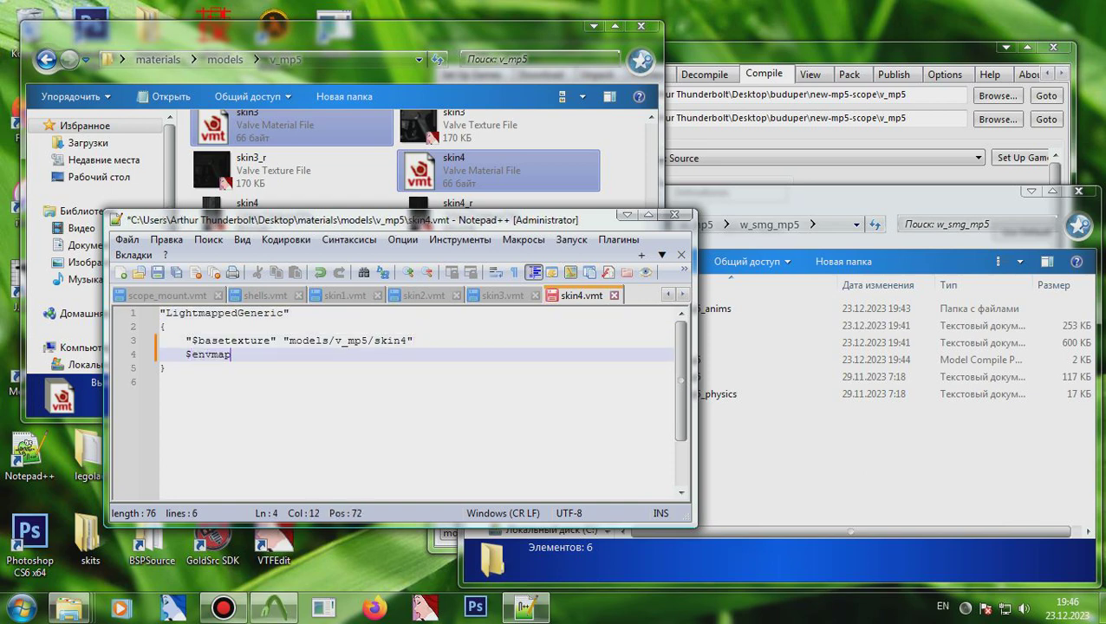
pyautogui.write(' env_cubemap')
pyautogui.press('Return')
pyautogui.write('$en')
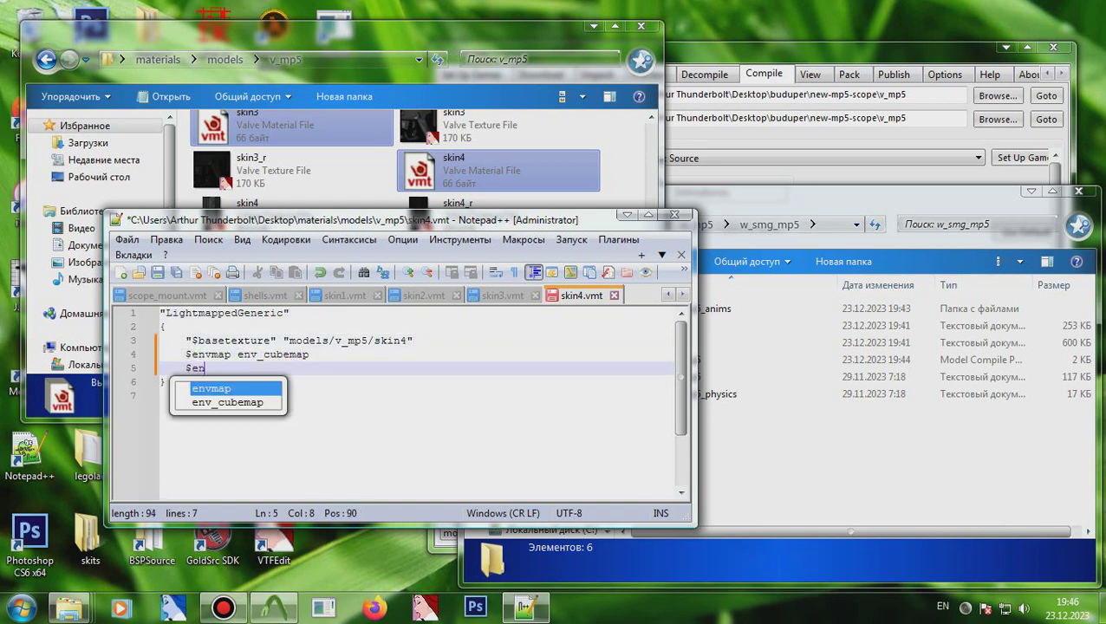
pyautogui.write('vmapmask "models/v_mp5/skin4')
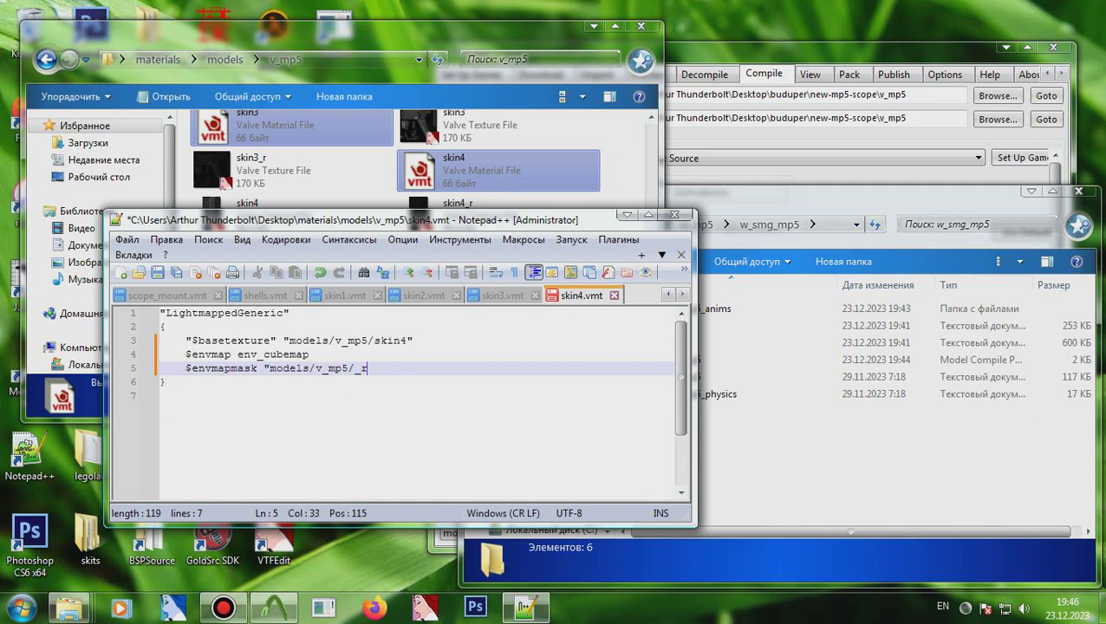
# Copy the two envmap lines together with the closing brace from skin4.vmt.
pyautogui.press('Down')
pyautogui.press('Down')
pyautogui.hotkey('shift', 'Up')
pyautogui.hotkey('shift', 'Up')
pyautogui.hotkey('shift', 'Up')
pyautogui.hotkey('ctrl', 'c')
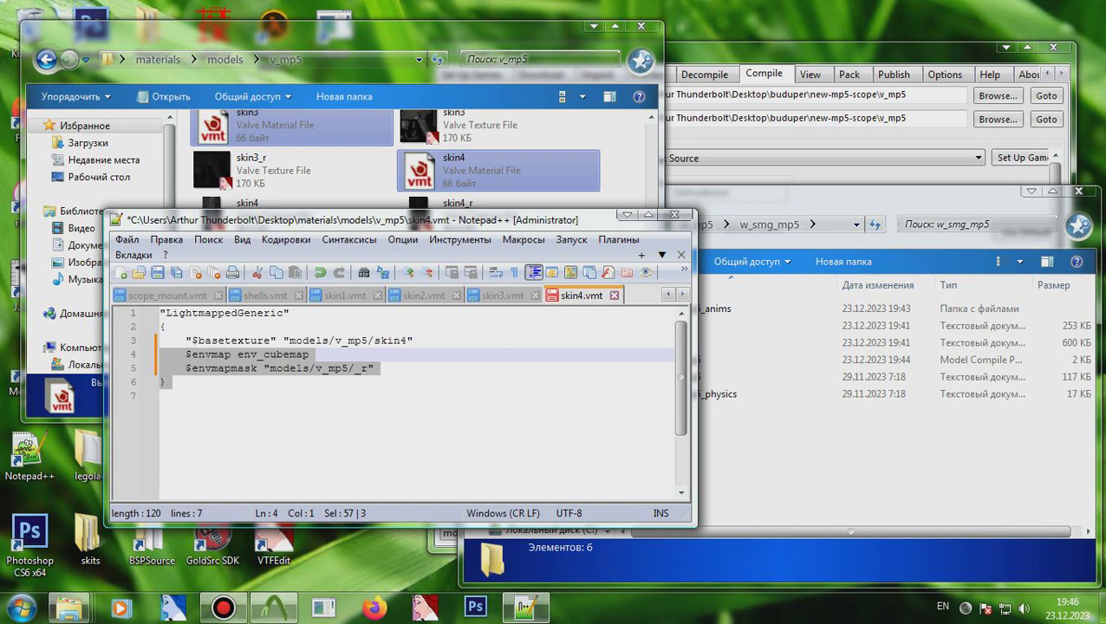
# Complete the mask path in skin4.vmt as models/v_mp5/skin4_r and save the file.
pyautogui.click(355, 369)
pyautogui.write('s')
pyautogui.press('Return')
pyautogui.hotkey('ctrl', 's')
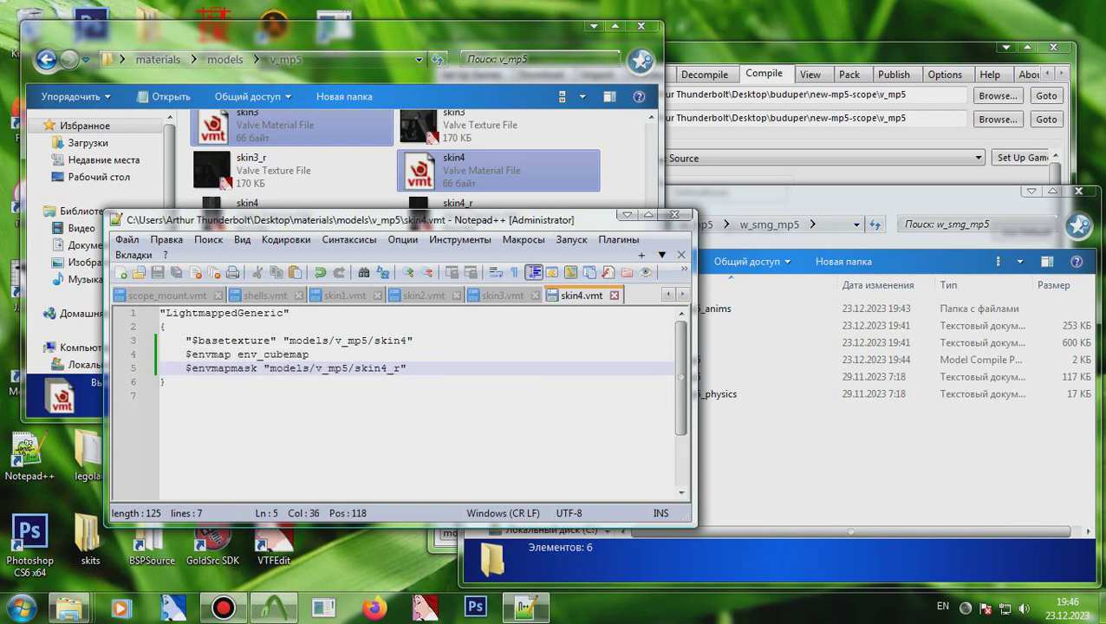
# Replace the closing brace in skin6.vmt with the copied envmap block, set the mask path to models/v_mp5/skin6_r, save and close the file.
pyautogui.hotkey('ctrl', 'Tab')
pyautogui.click(160, 368)
pyautogui.press('BackSpace')
pyautogui.press('BackSpace')
pyautogui.hotkey('ctrl', 'v')
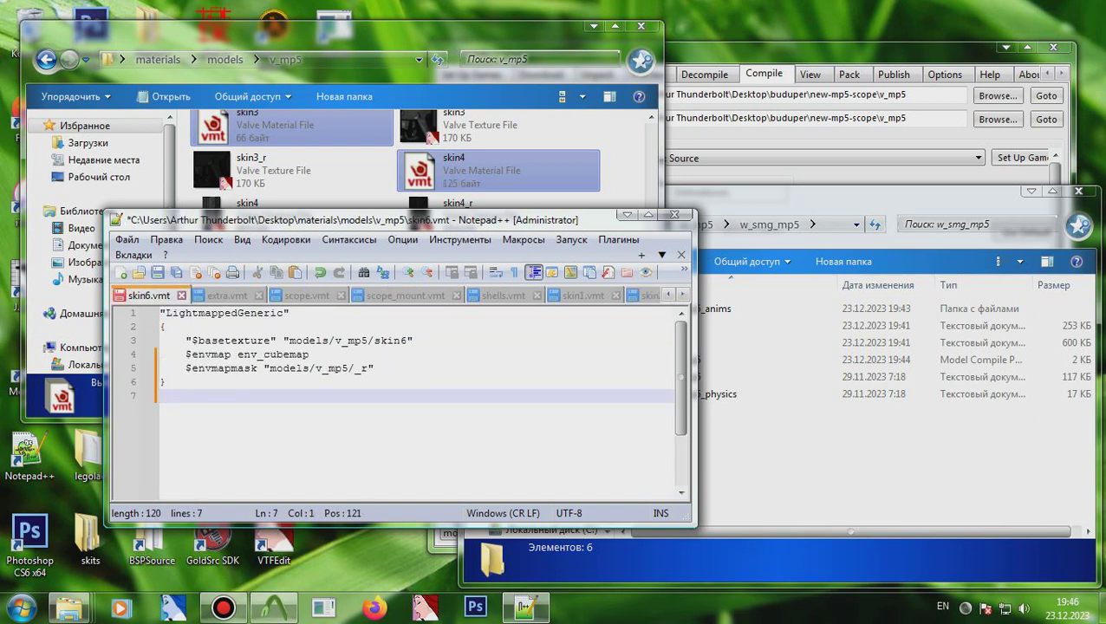
pyautogui.click(355, 368)
pyautogui.write('skin6')
pyautogui.press('Return')
pyautogui.hotkey('ctrl', 's')
pyautogui.hotkey('ctrl', 'w')
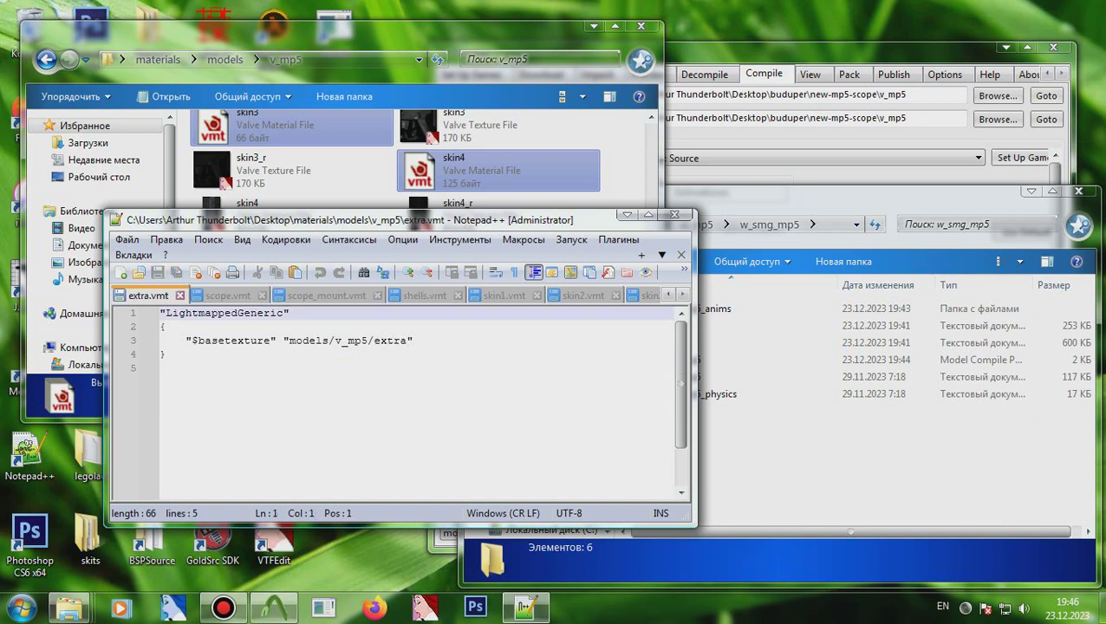
# Replace the closing brace in extra.vmt with the copied envmap block, set the mask path to models/v_mp5/extra_r, save and close the file.
pyautogui.hotkey('ctrl', 'End')
pyautogui.press('BackSpace')
pyautogui.hotkey('ctrl', 'v')
pyautogui.click(360, 369)
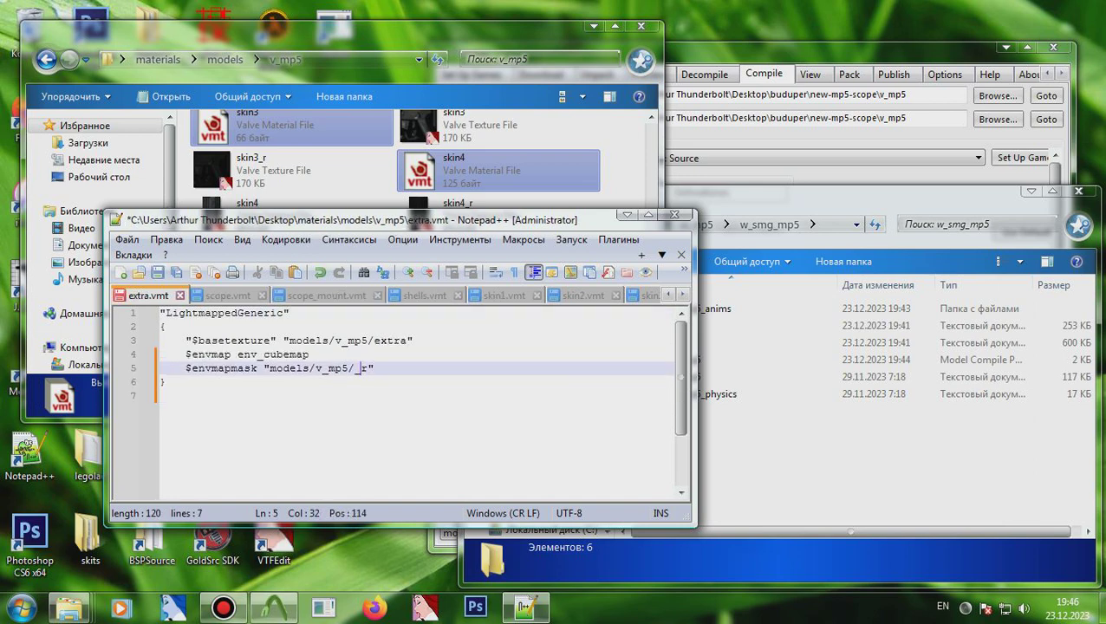
pyautogui.press('Left')
pyautogui.write('extra')
pyautogui.press('Return')
pyautogui.hotkey('ctrl', 's')
pyautogui.hotkey('ctrl', 'w')
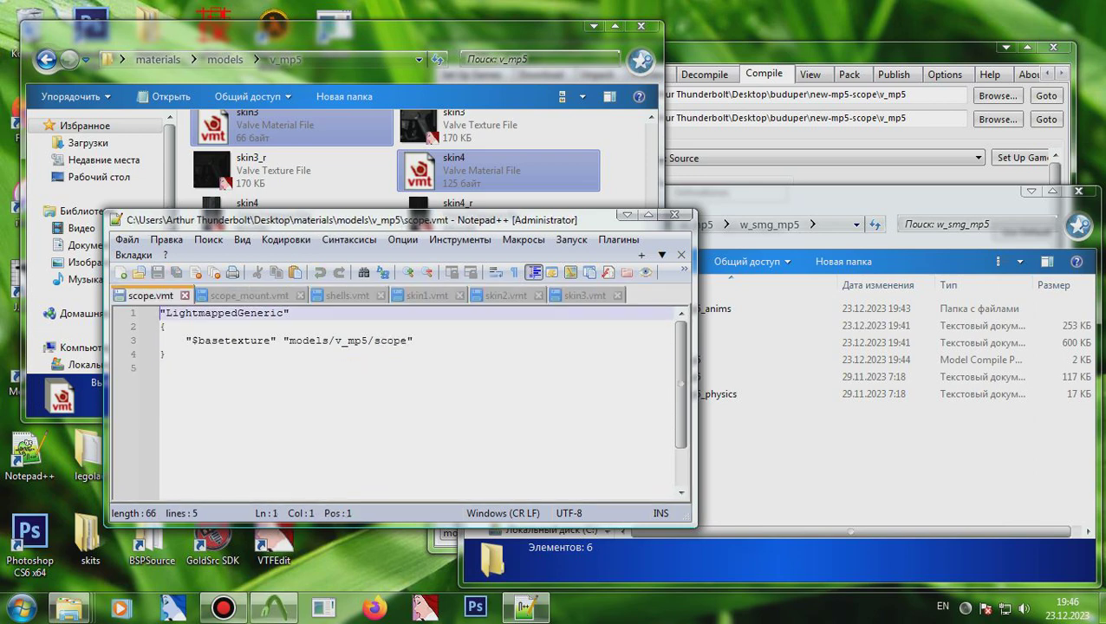
# Remove the closing brace at the end of scope.vmt.
pyautogui.hotkey('ctrl', 'End')
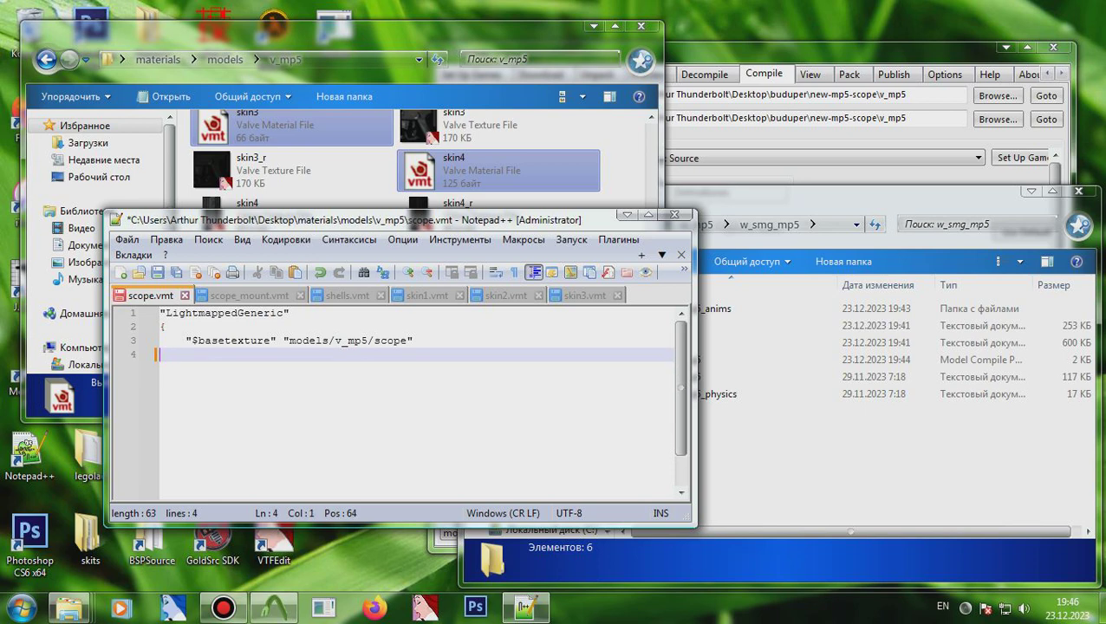
pyautogui.hotkey('ctrl', 'z')
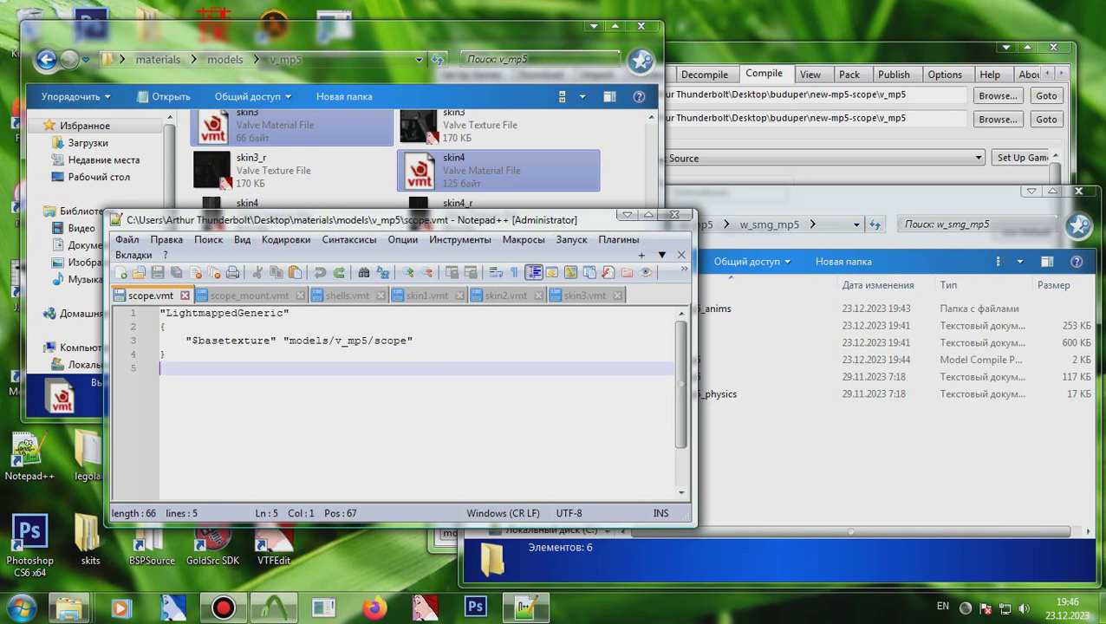
pyautogui.hotkey('ctrl', 'y')
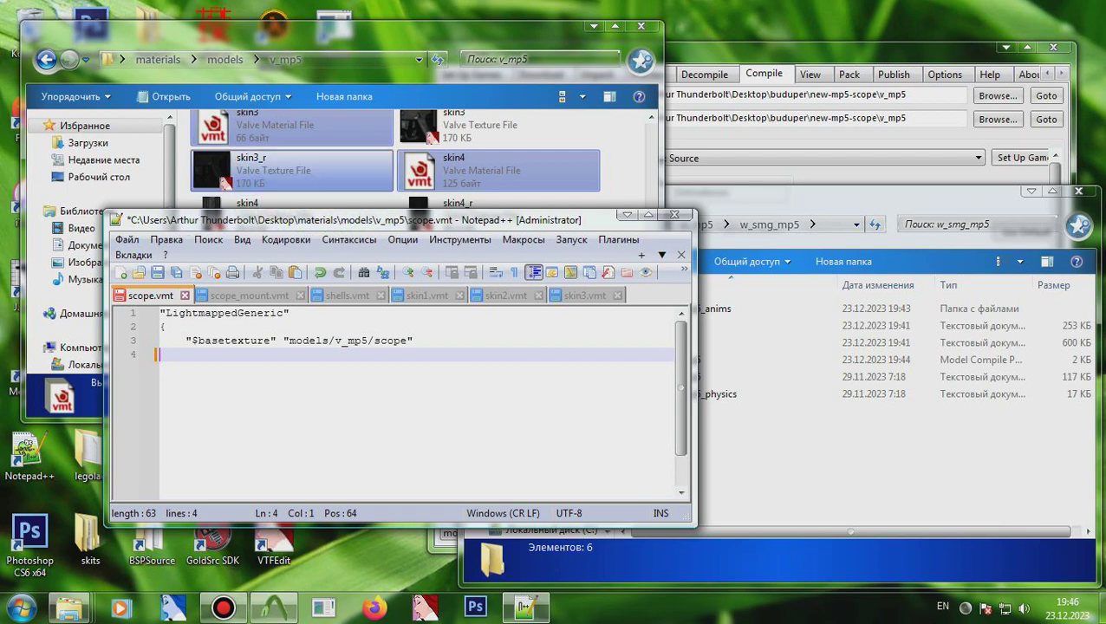
# Open skin4.vmt in Notepad, copy its two envmap lines with the closing brace, close it and return to scope.vmt.
pyautogui.doubleClick(498, 170)
pyautogui.moveTo(193, 368); pyautogui.dragTo(185, 348)
pyautogui.hotkey('ctrl', 'c')
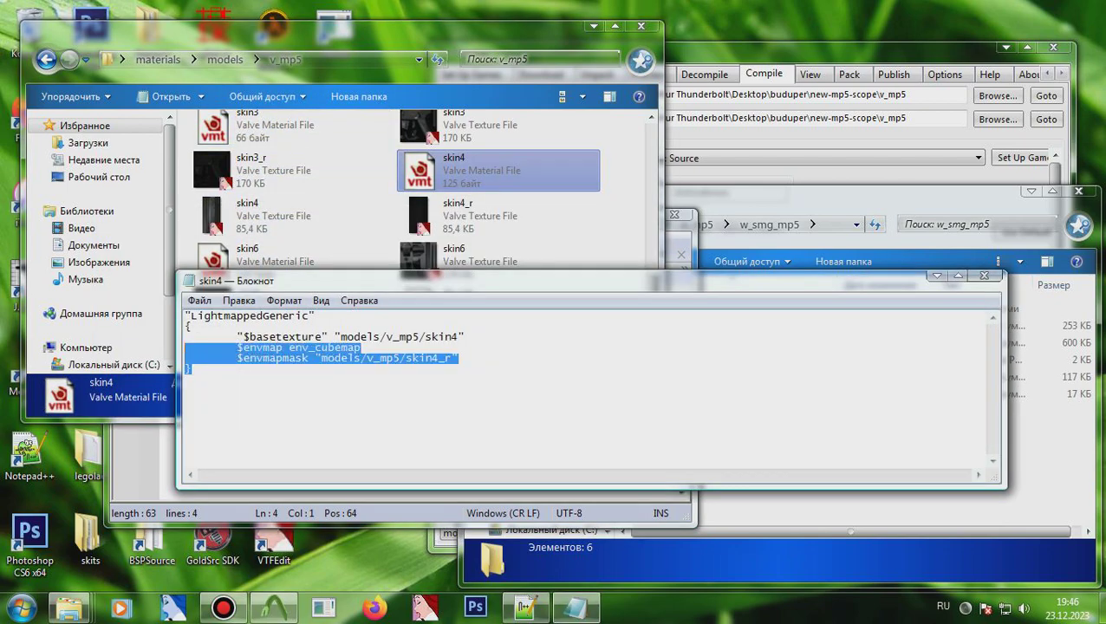
pyautogui.click(984, 275)
pyautogui.click(416, 451)
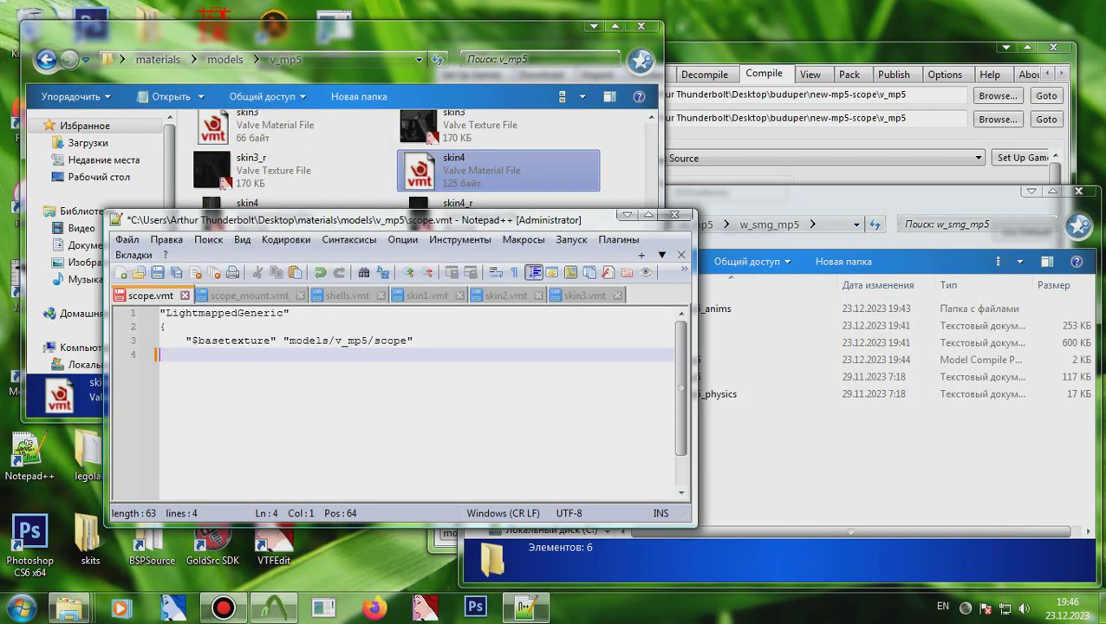
# Paste the envmap block into scope.vmt, shorten its mask path to models/v_mp5/_r, and copy the block for reuse.
pyautogui.hotkey('ctrl', 'v')
pyautogui.moveTo(380, 368); pyautogui.dragTo(264, 368)
pyautogui.click(361, 368)
pyautogui.press('BackSpace')
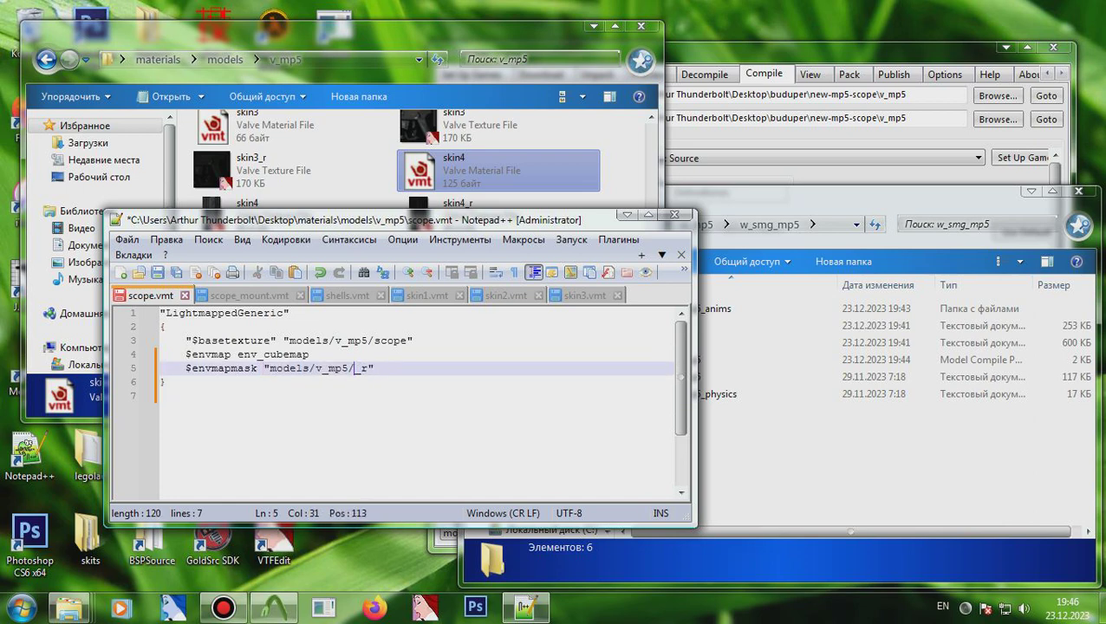
pyautogui.moveTo(364, 395); pyautogui.dragTo(185, 354)
pyautogui.hotkey('ctrl', 'c')
# Complete the mask path in scope.vmt as models/v_mp5/scope_r, save and close the file.
pyautogui.click(361, 368)
pyautogui.write('scope')
pyautogui.hotkey('ctrl', 's')
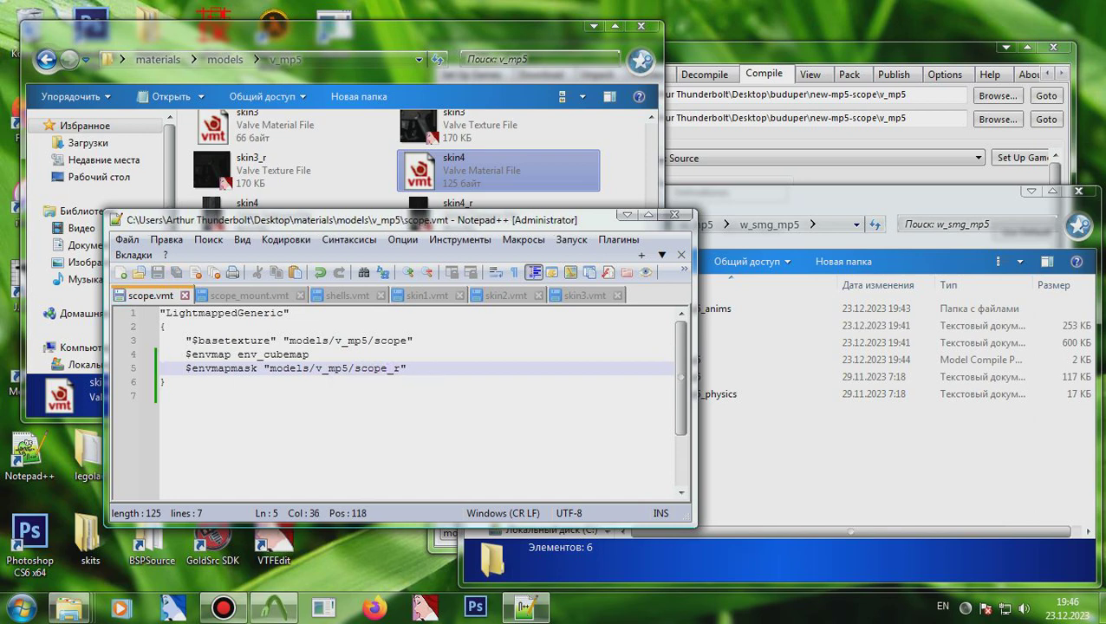
pyautogui.hotkey('ctrl', 'w')
# Replace the closing brace in scope_mount.vmt with the envmap block, set the mask path to models/v_mp5/scope_mount_r, save and close the file.
pyautogui.click(160, 368)
pyautogui.press('BackSpace')
pyautogui.press('BackSpace')
pyautogui.hotkey('ctrl', 'v')
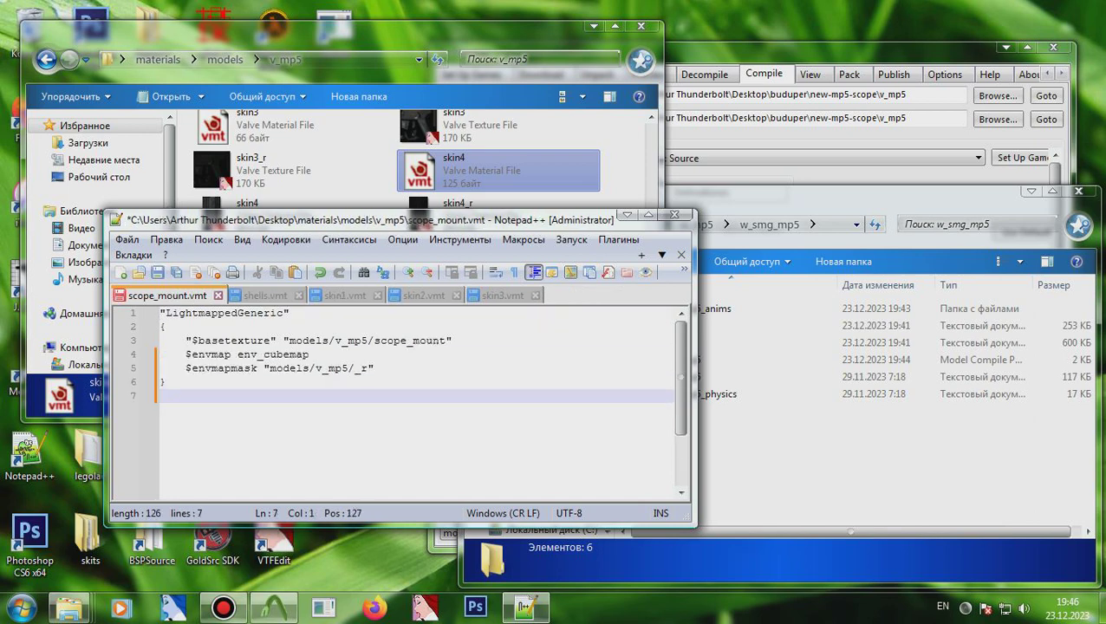
pyautogui.click(354, 368)
pyautogui.write('scope_mount')
pyautogui.hotkey('ctrl', 's')
pyautogui.hotkey('ctrl', 'w')
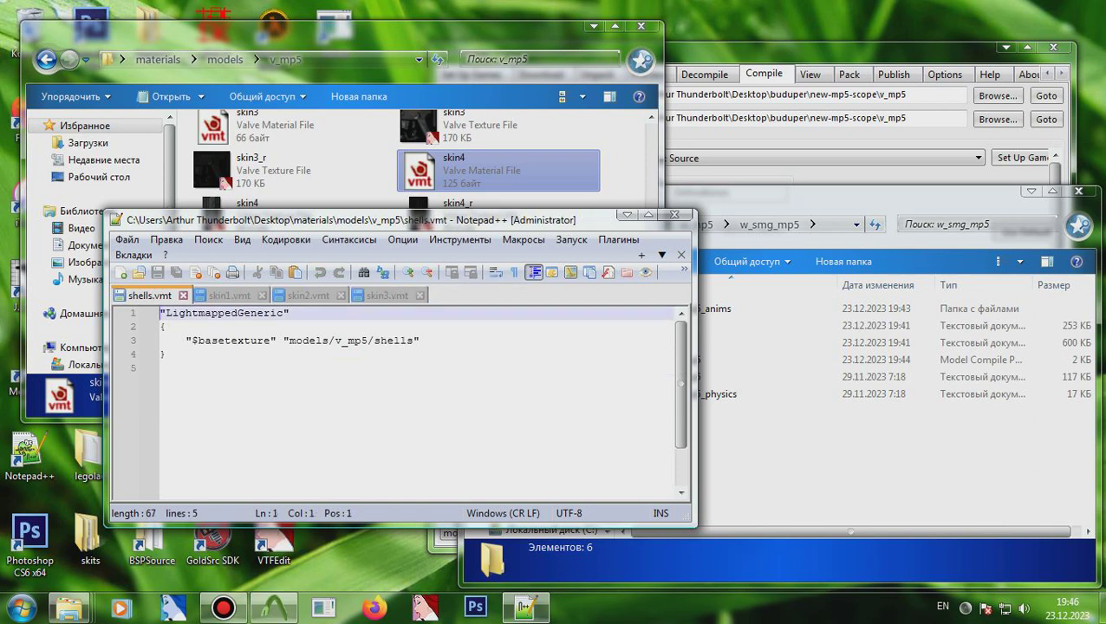
# Replace the closing brace in shells.vmt with the envmap block, set the mask path to models/v_mp5/shells_r, save and close the file.
pyautogui.click(160, 368)
pyautogui.press('BackSpace')
pyautogui.press('BackSpace')
pyautogui.hotkey('ctrl', 'v')
pyautogui.hotkey('ctrl', 'v')
pyautogui.hotkey('ctrl', 'z')
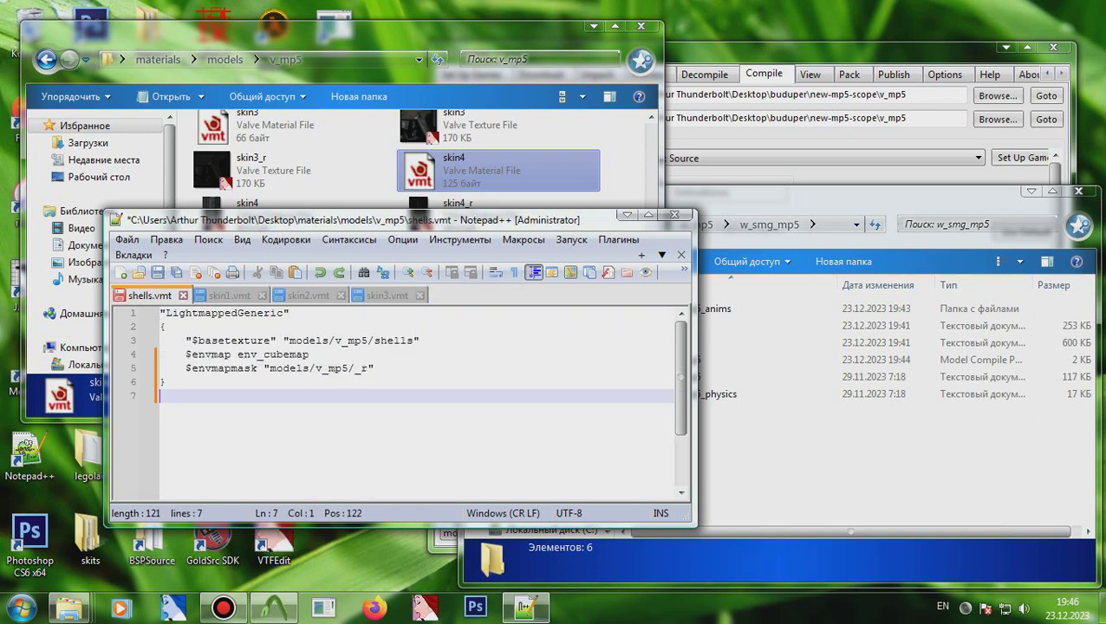
pyautogui.click(347, 368)
pyautogui.write('shells')
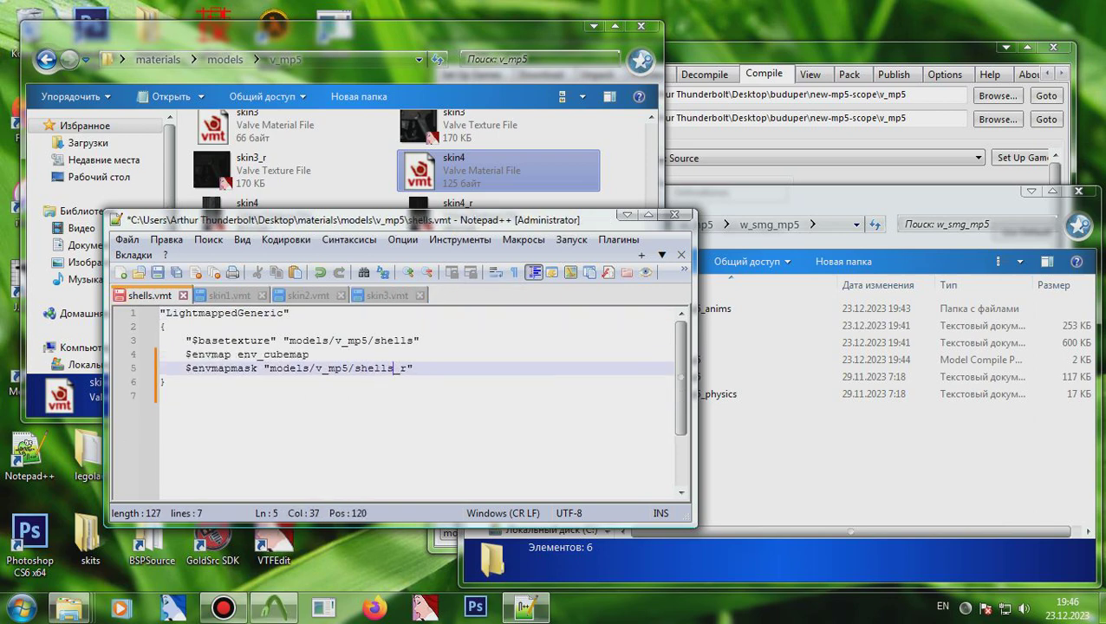
pyautogui.hotkey('ctrl', 's')
pyautogui.hotkey('ctrl', 'w')
# Replace the closing brace in skin1.vmt with the envmap block, set the mask path to models/v_mp5/skin1_r, save and close the file.
pyautogui.click(160, 368)
pyautogui.press('BackSpace')
pyautogui.press('BackSpace')
pyautogui.hotkey('ctrl', 'v')
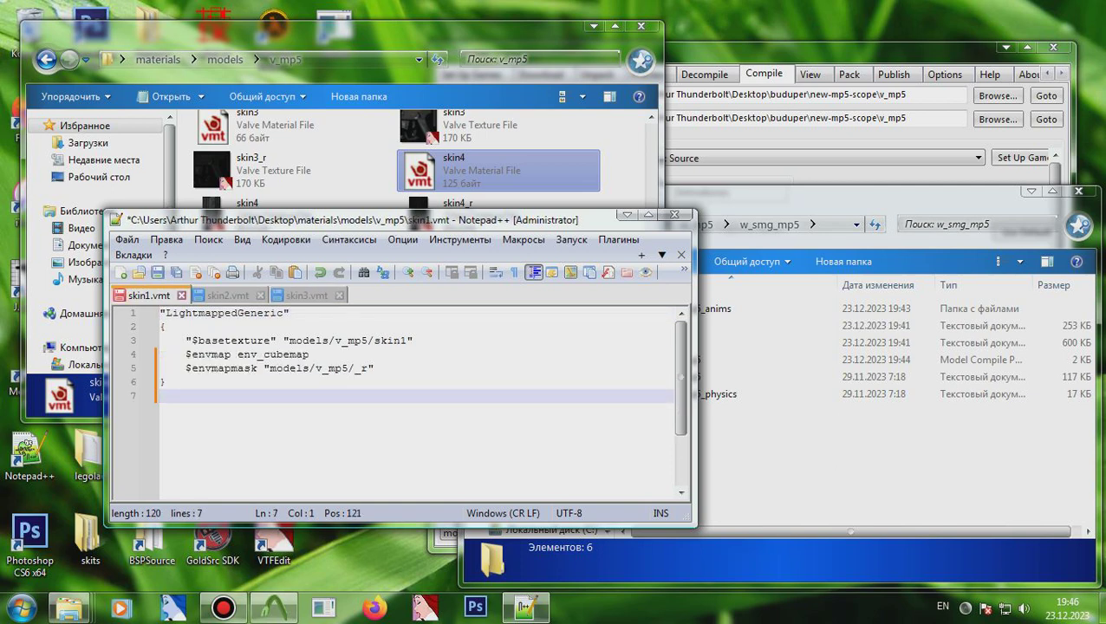
pyautogui.click(354, 369)
pyautogui.write('skin1')
pyautogui.hotkey('ctrl', 's')
pyautogui.hotkey('ctrl', 'w')
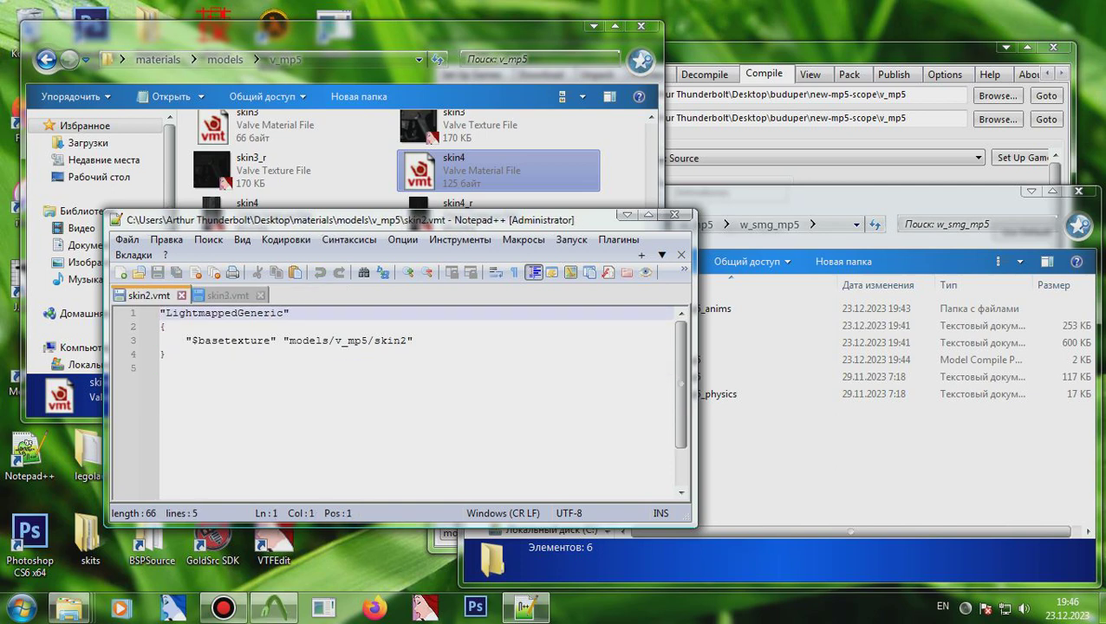
# Replace the closing brace in skin2.vmt with the envmap block, set the mask path to models/v_mp5/skin2_r, save and close the file.
pyautogui.click(160, 368)
pyautogui.press('BackSpace')
pyautogui.press('BackSpace')
pyautogui.hotkey('ctrl', 'v')
pyautogui.click(354, 369)
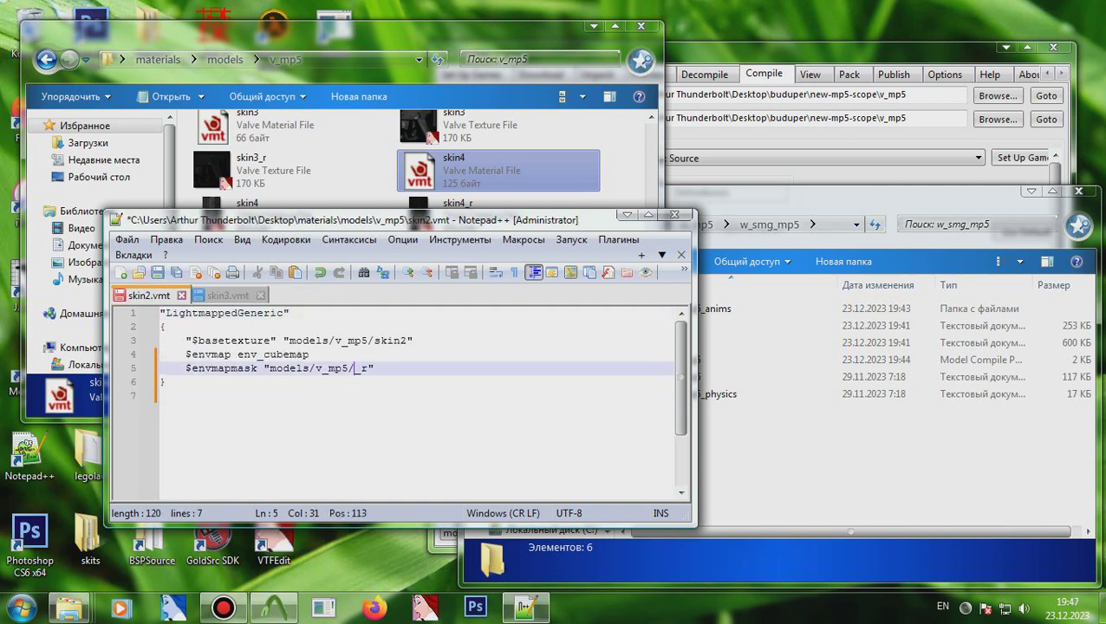
pyautogui.write('skin2')
pyautogui.hotkey('ctrl', 's')
pyautogui.hotkey('ctrl', 'w')
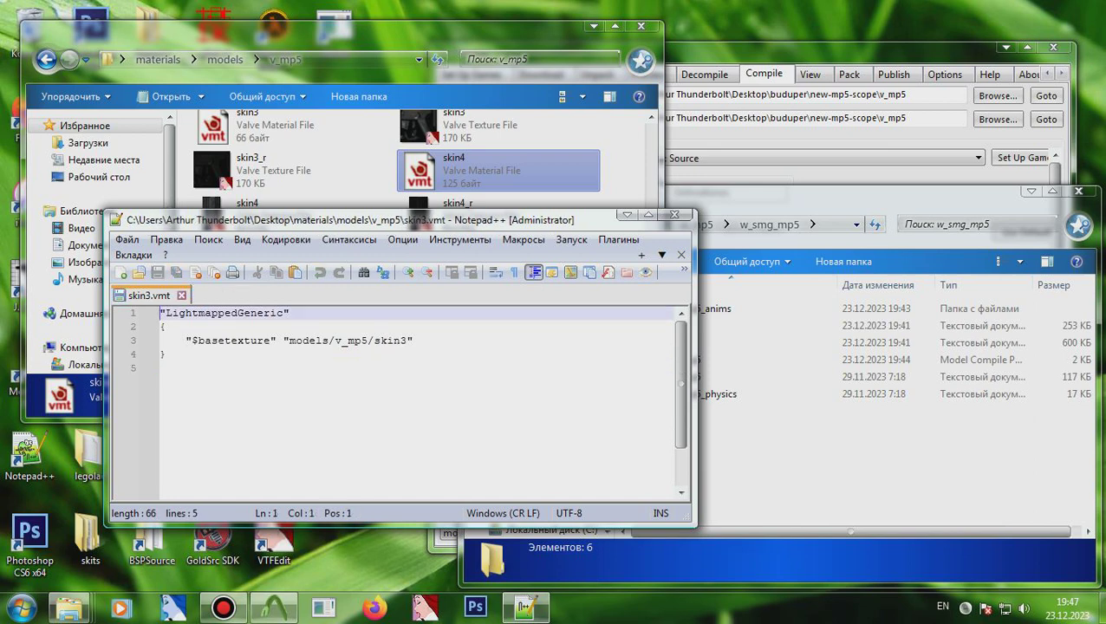
# Launch Blender 2.92 from Steam's list of recent programs.
pyautogui.click(964, 608)
pyautogui.rightClick(938, 523)
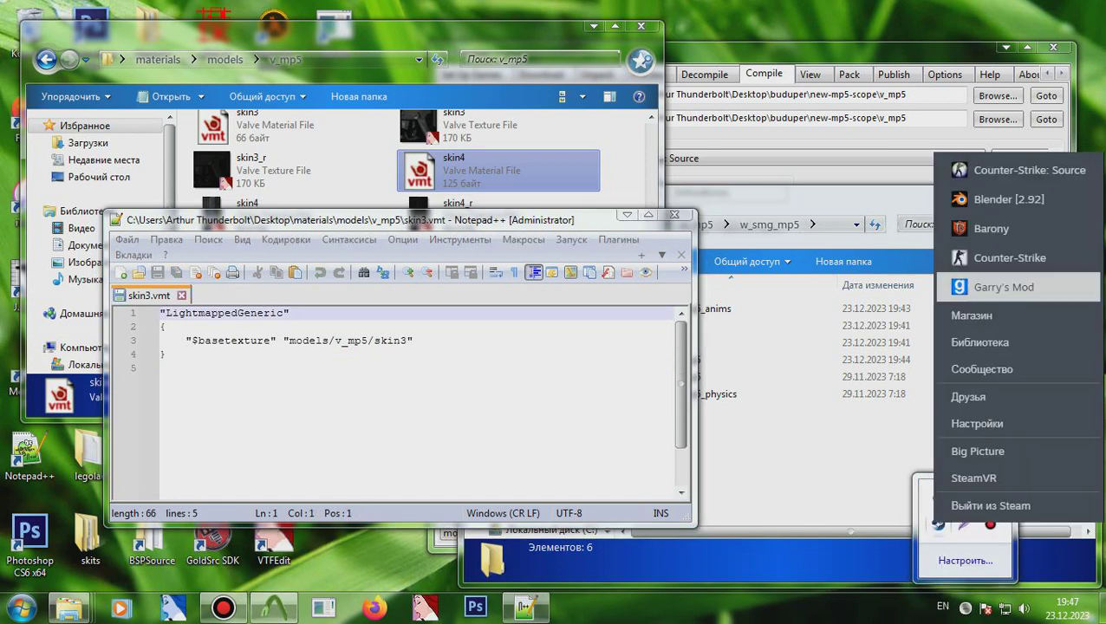
pyautogui.click(1014, 197)
# Replace the closing brace in skin3.vmt with the envmap block, set the mask path to models/v_mp5/skin3_r, save it and close Notepad++.
pyautogui.click(355, 369)
pyautogui.press('BackSpace')
pyautogui.press('BackSpace')
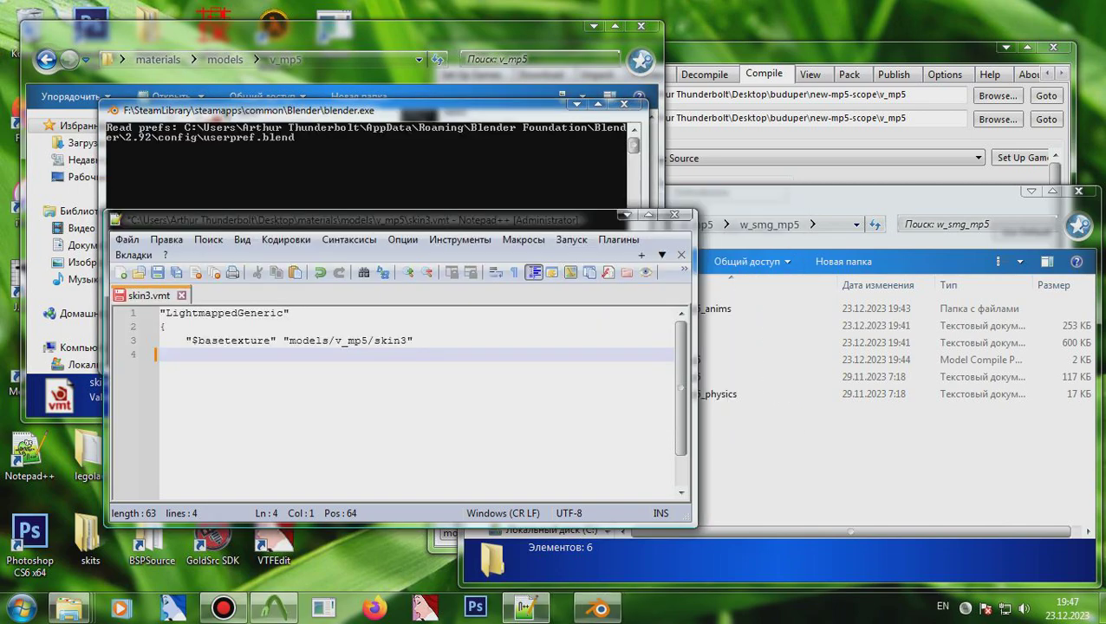
pyautogui.click(965, 608)
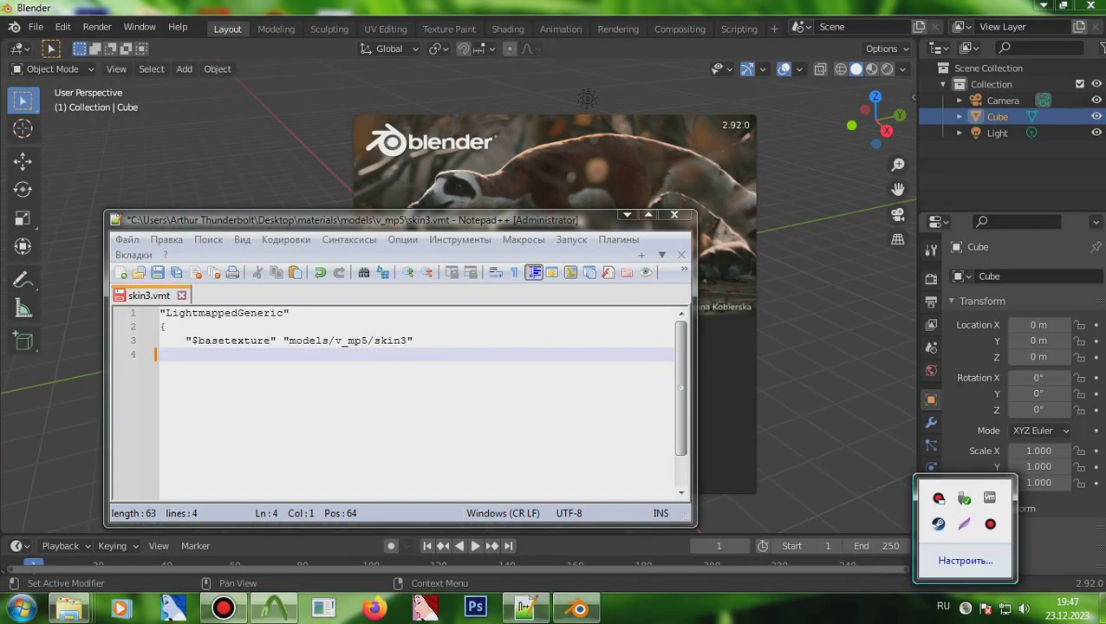
pyautogui.click(160, 354)
pyautogui.hotkey('ctrl', 'v')
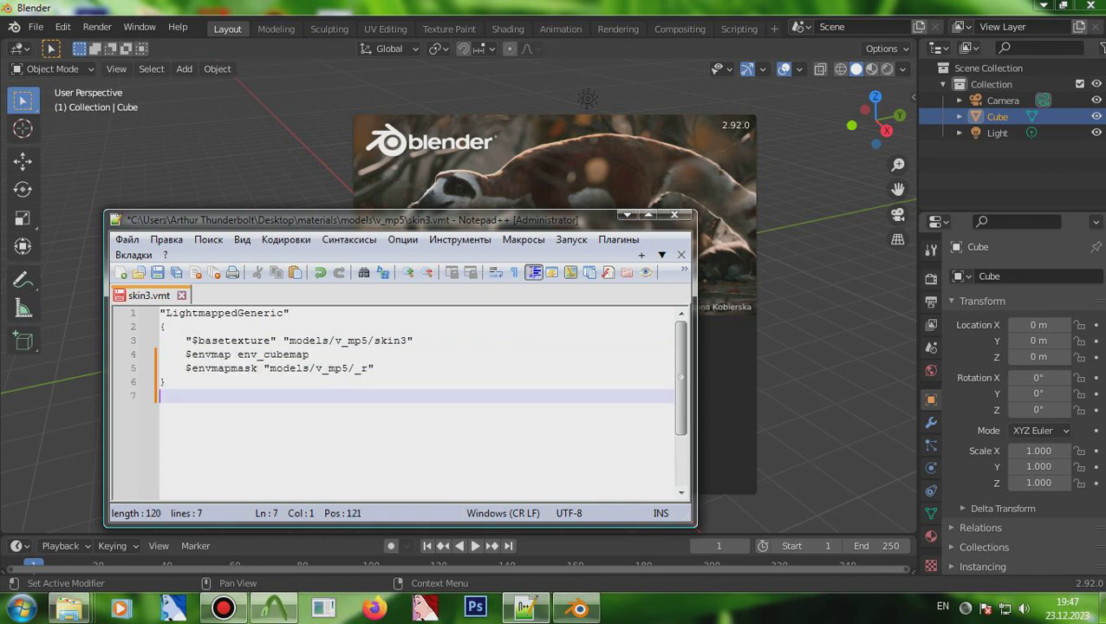
pyautogui.click(355, 368)
pyautogui.write('skin3\\')
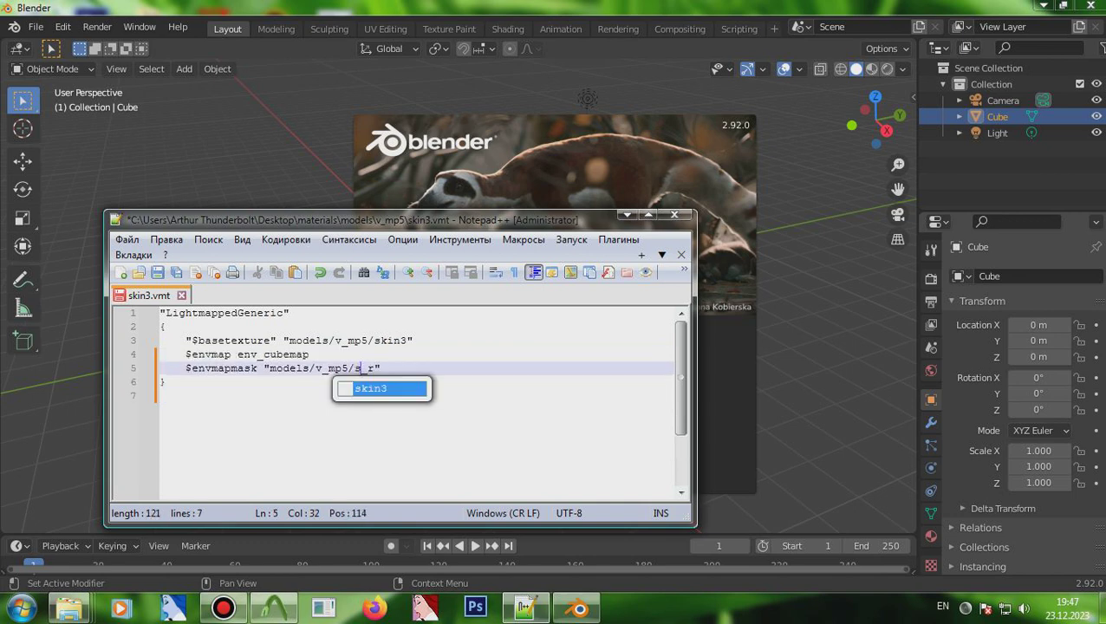
pyautogui.hotkey('ctrl', 's')
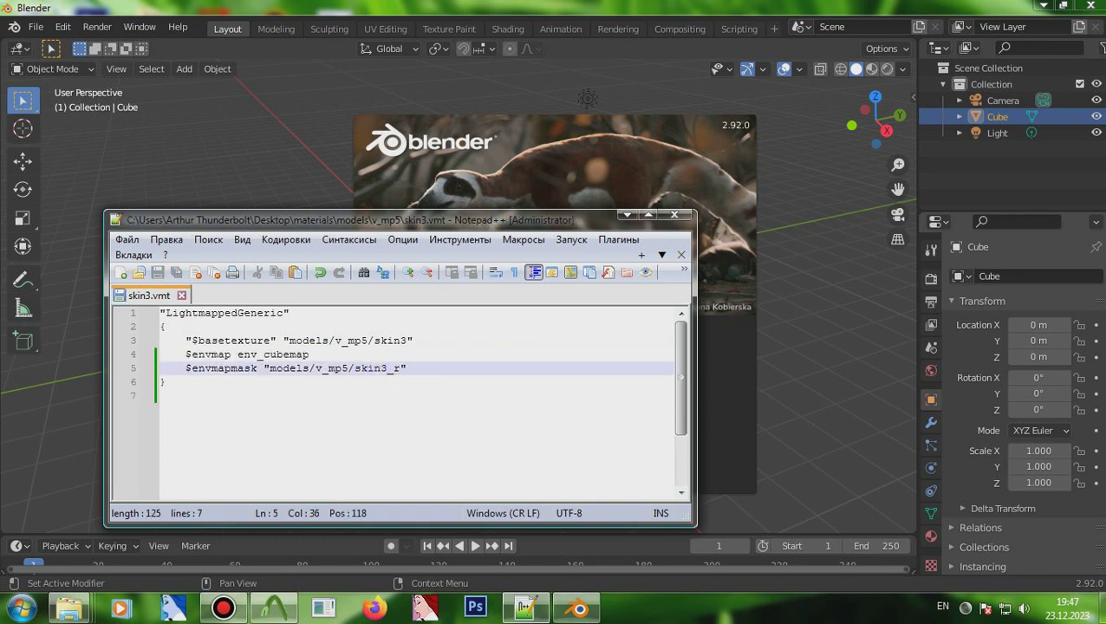
pyautogui.hotkey('ctrl', 'w')
pyautogui.hotkey('alt', 'F4')
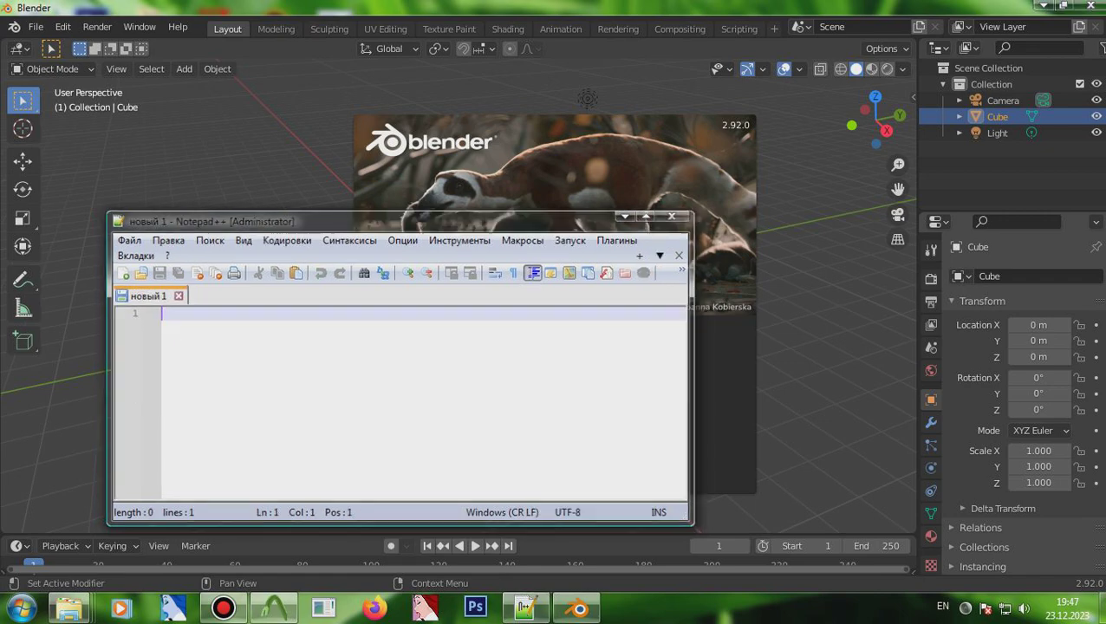
# Start Notepad++ again and delete the default collection with its objects from the Blender scene.
pyautogui.click(21, 609)
pyautogui.click(79, 239)
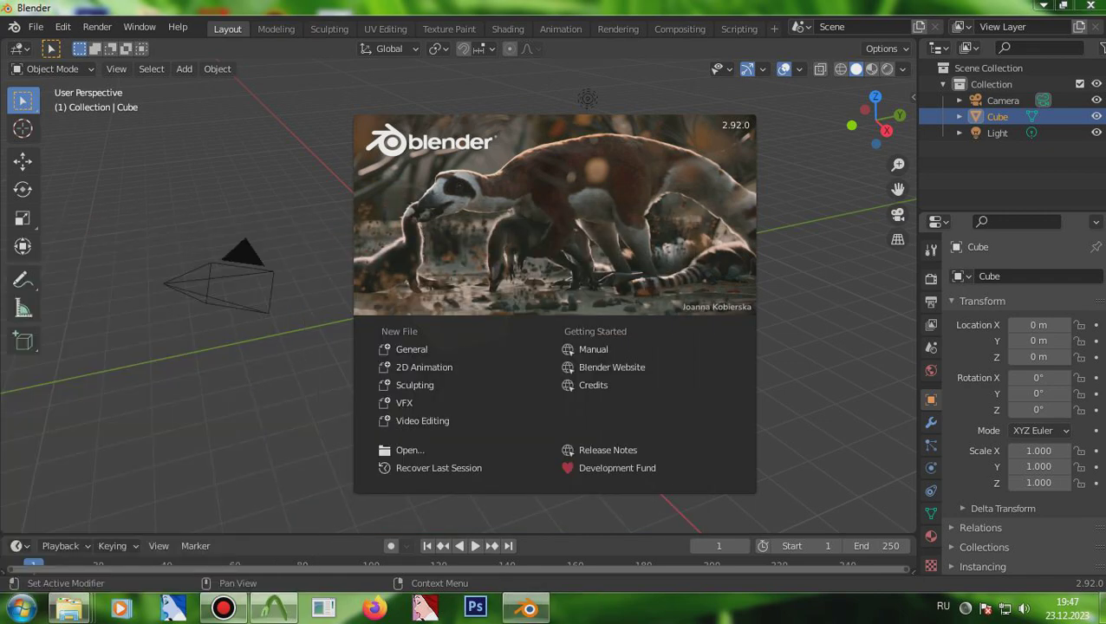
pyautogui.click(1021, 116)
pyautogui.moveTo(1022, 161)
pyautogui.mouseDown()
pyautogui.moveTo(999, 84)
pyautogui.moveTo(1022, 160)
pyautogui.mouseUp()
pyautogui.press('Delete')
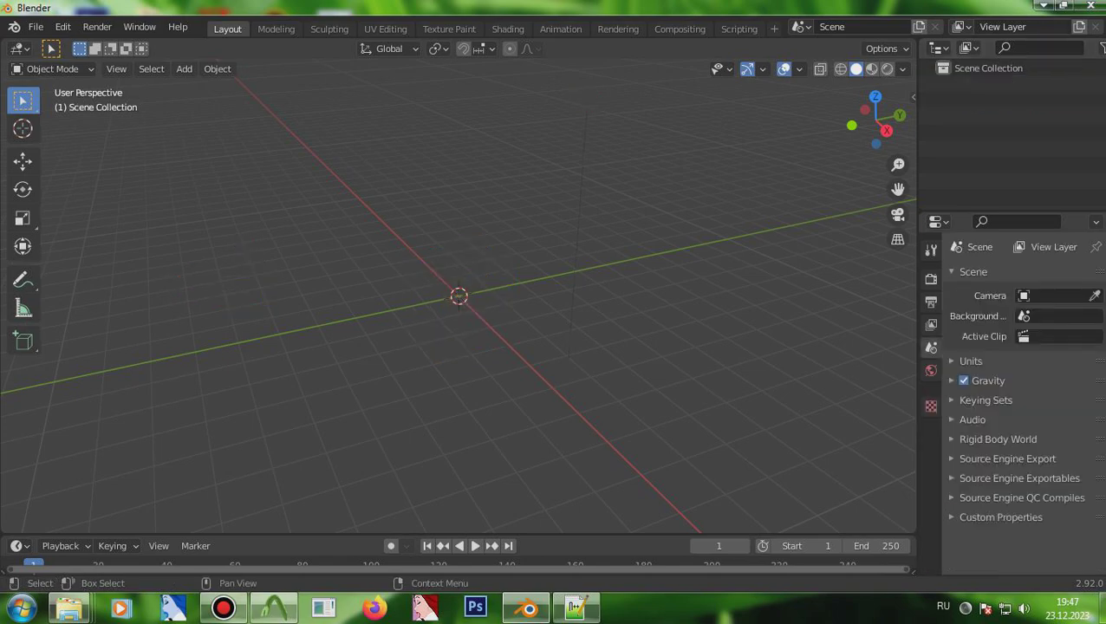
# Replace lightmappedgeneric with vertexlitgeneric in all files of the desktop materials folder and its subfolders, and close Notepad++.
pyautogui.hotkey('ctrl', 'shift', 'f')
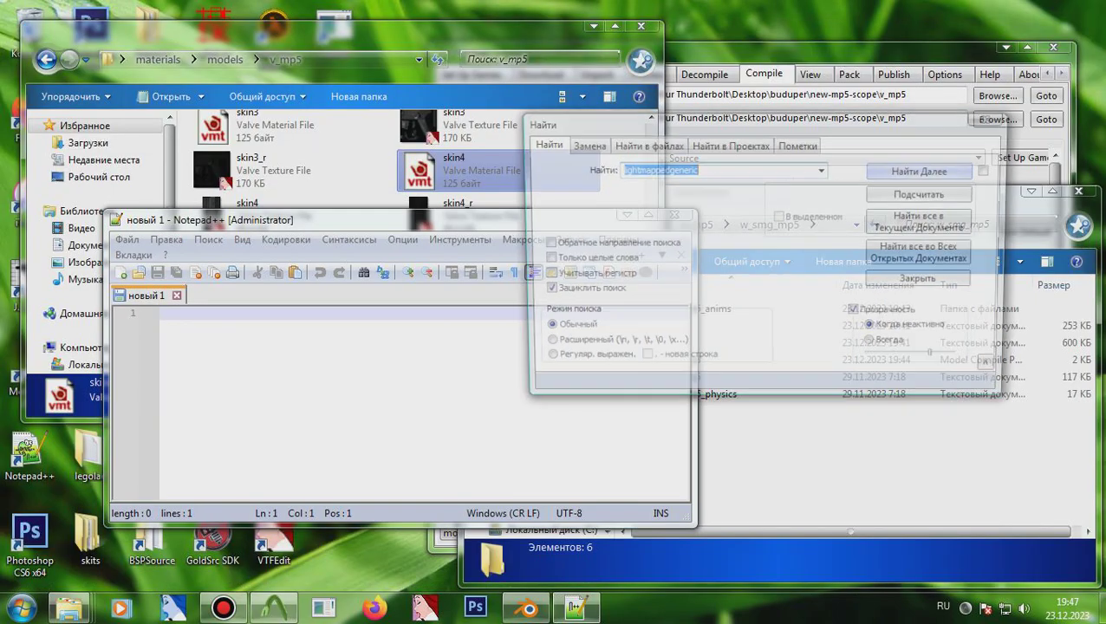
pyautogui.click(924, 194)
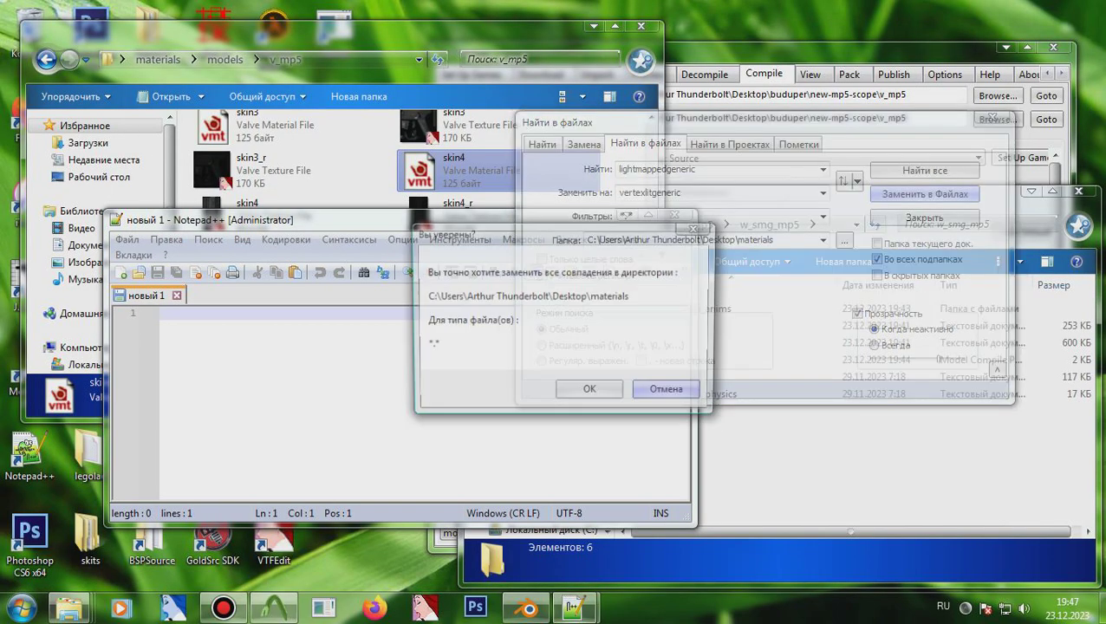
pyautogui.click(587, 393)
pyautogui.click(160, 313)
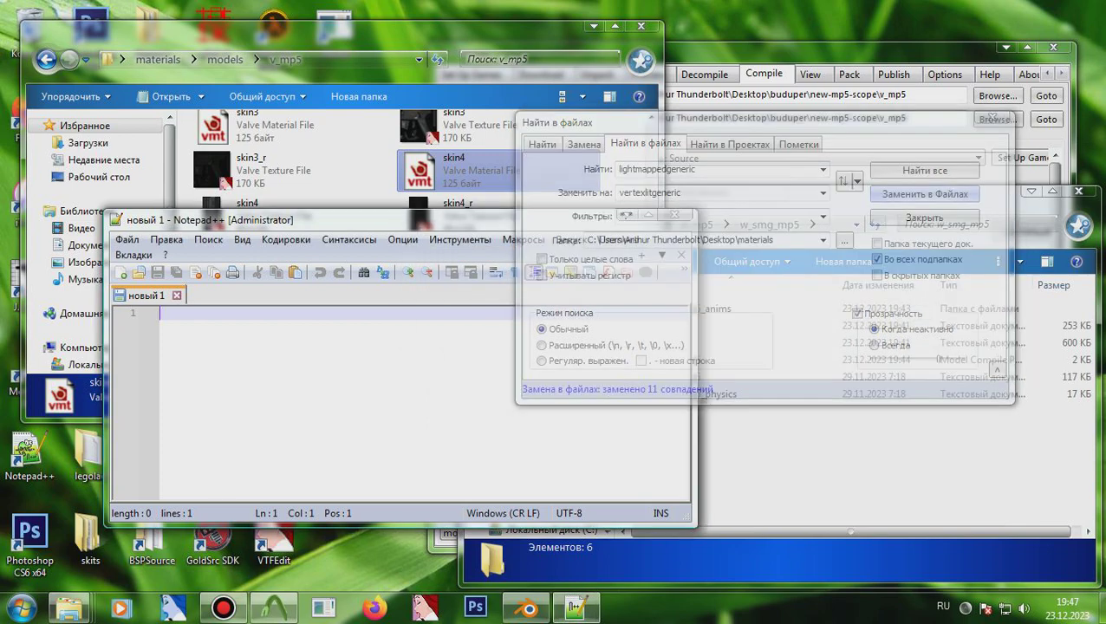
pyautogui.click(992, 117)
pyautogui.click(675, 214)
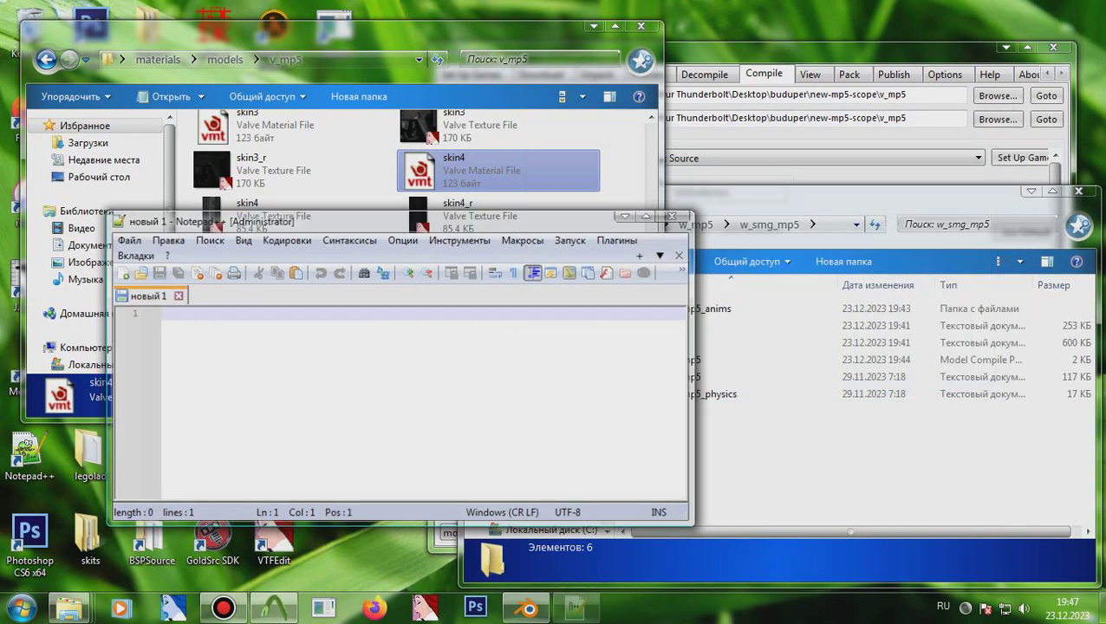
# Close the v_mp5 materials window and move the materials folder from the desktop into new-mp5-scope\addon.
pyautogui.click(641, 26)
pyautogui.click(334, 116)
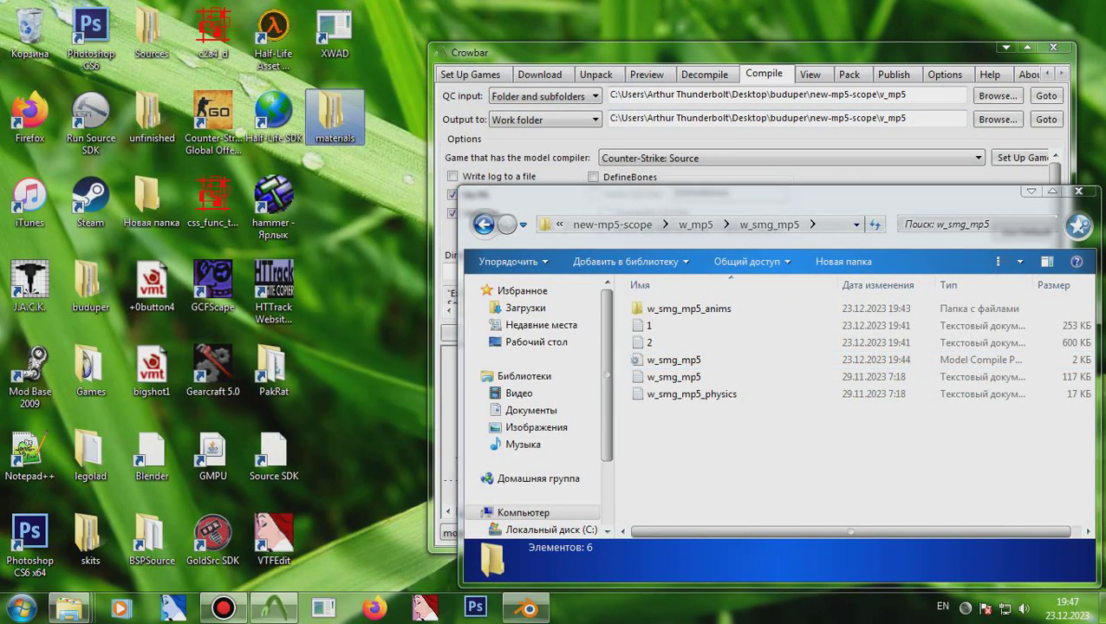
pyautogui.click(611, 225)
pyautogui.doubleClick(659, 308)
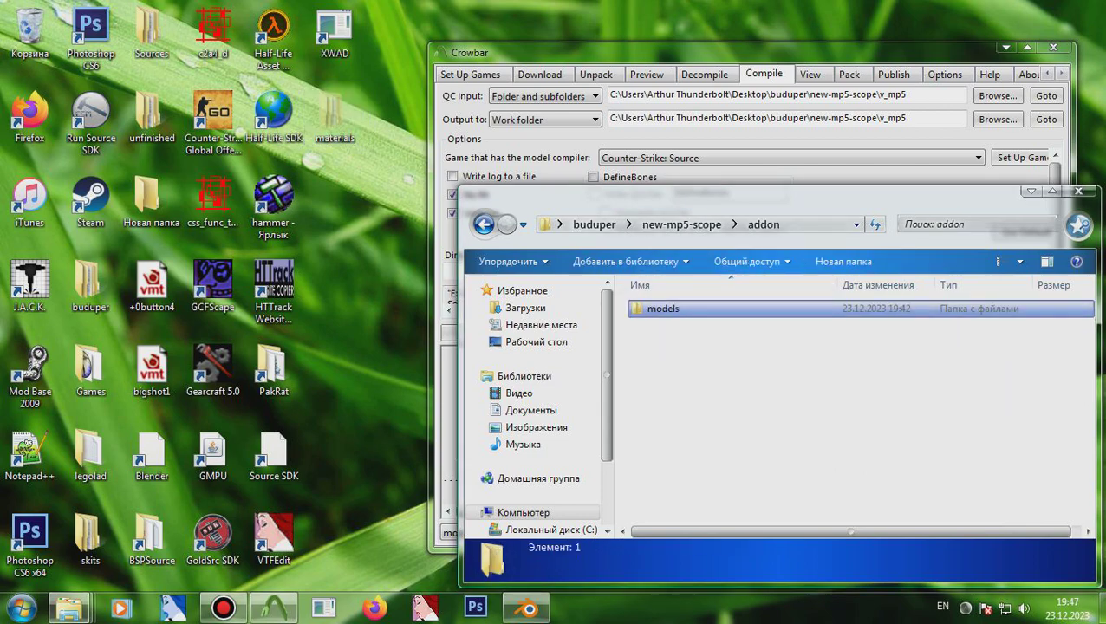
pyautogui.press('Down')
# Open the w_mp5\w_smg_mp5 folder inside new-mp5-scope and copy its path.
pyautogui.press('BackSpace')
pyautogui.press('Down')
pyautogui.press('Down')
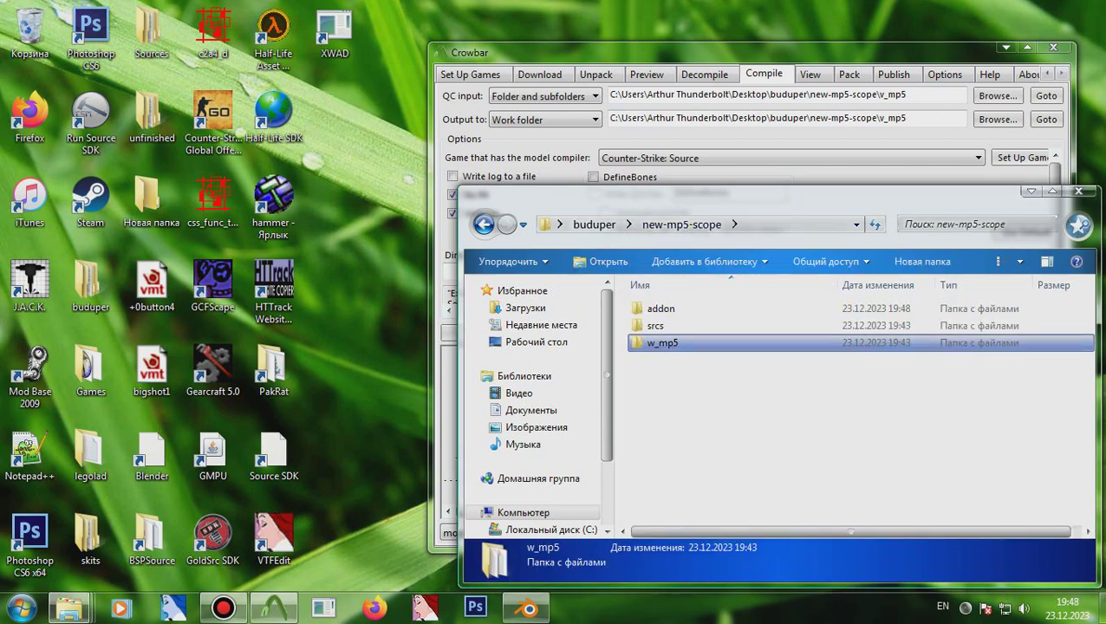
pyautogui.press('Return')
pyautogui.press('Down')
pyautogui.press('Return')
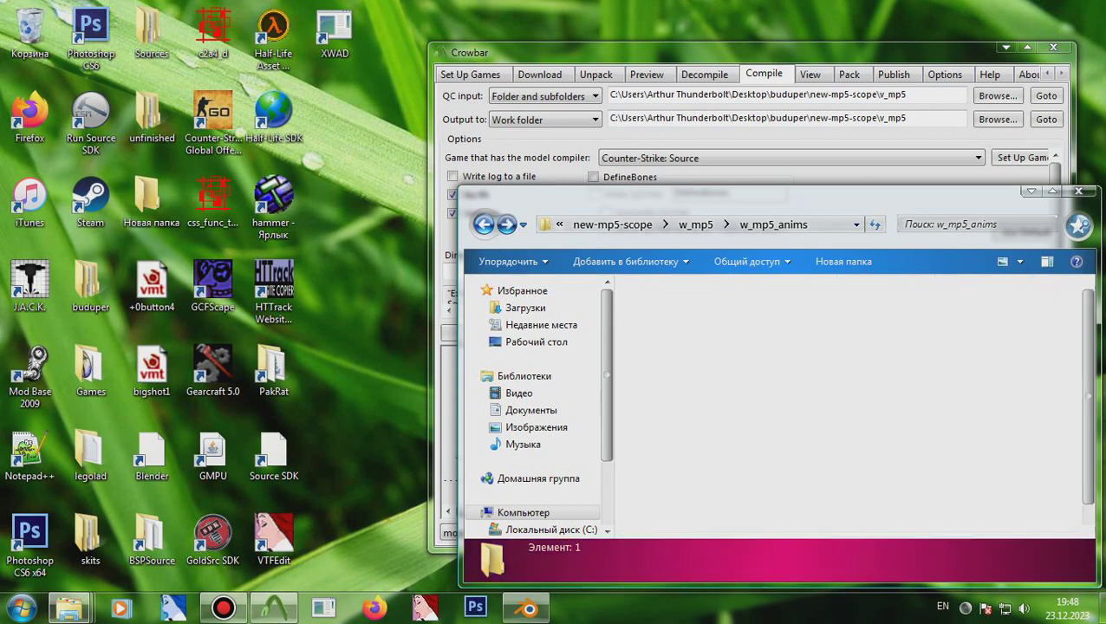
pyautogui.press('BackSpace')
pyautogui.press('Right')
pyautogui.press('Return')
pyautogui.hotkey('alt', 'd')
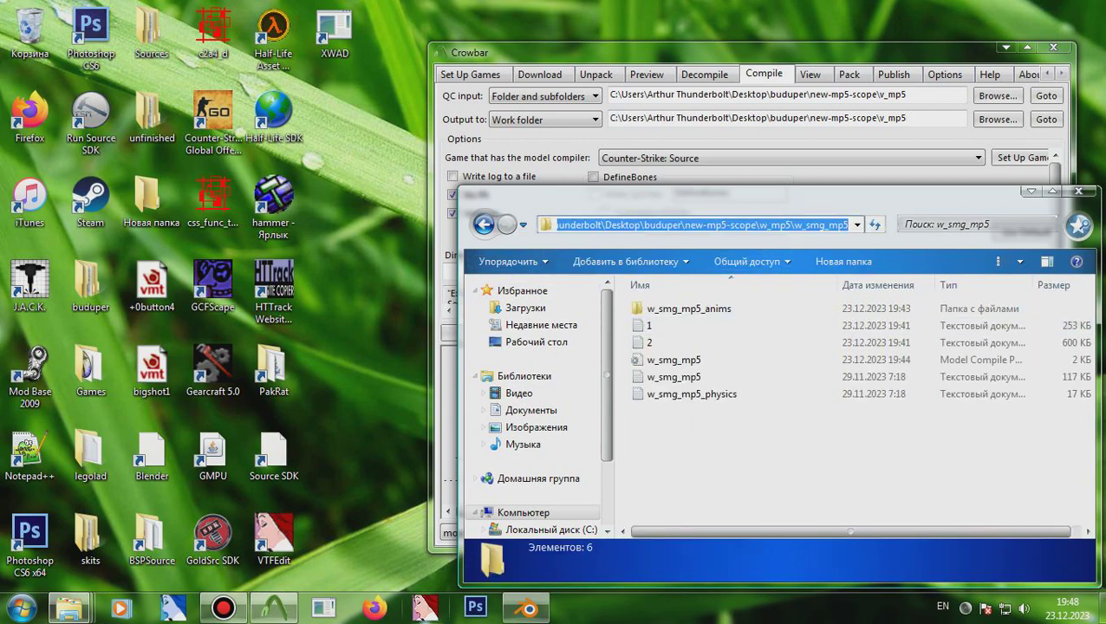
# Switch to Blender and import 1.smd, 2.smd and w_smg_mp5.qc from the w_smg_mp5 folder with the Source Engine importer.
pyautogui.hotkey('alt', 'Tab')
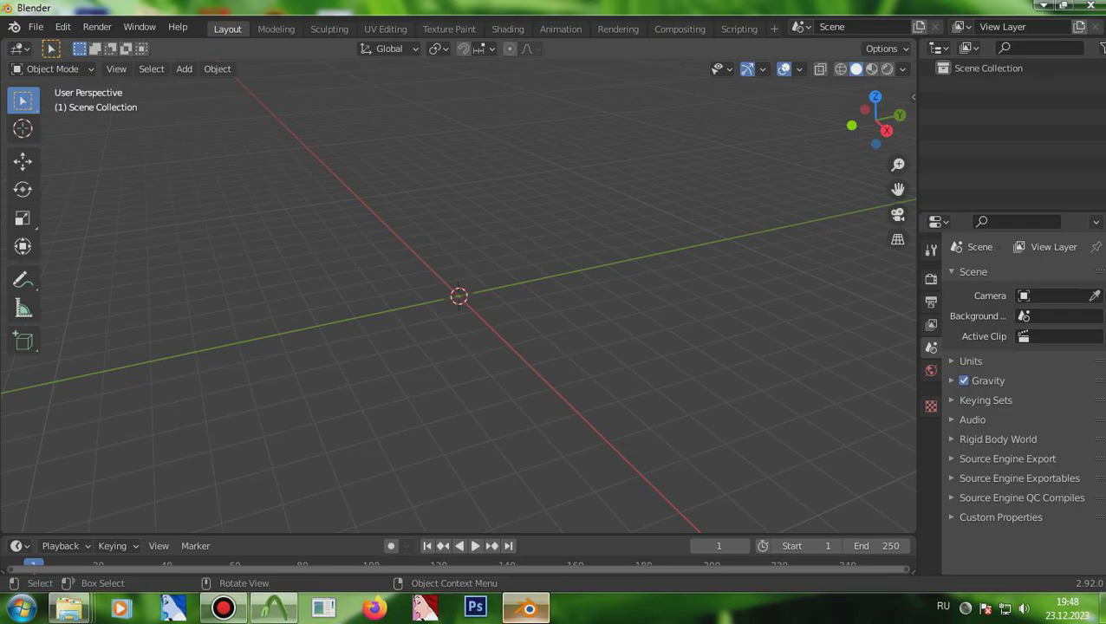
pyautogui.click(36, 26)
pyautogui.moveTo(60, 262)
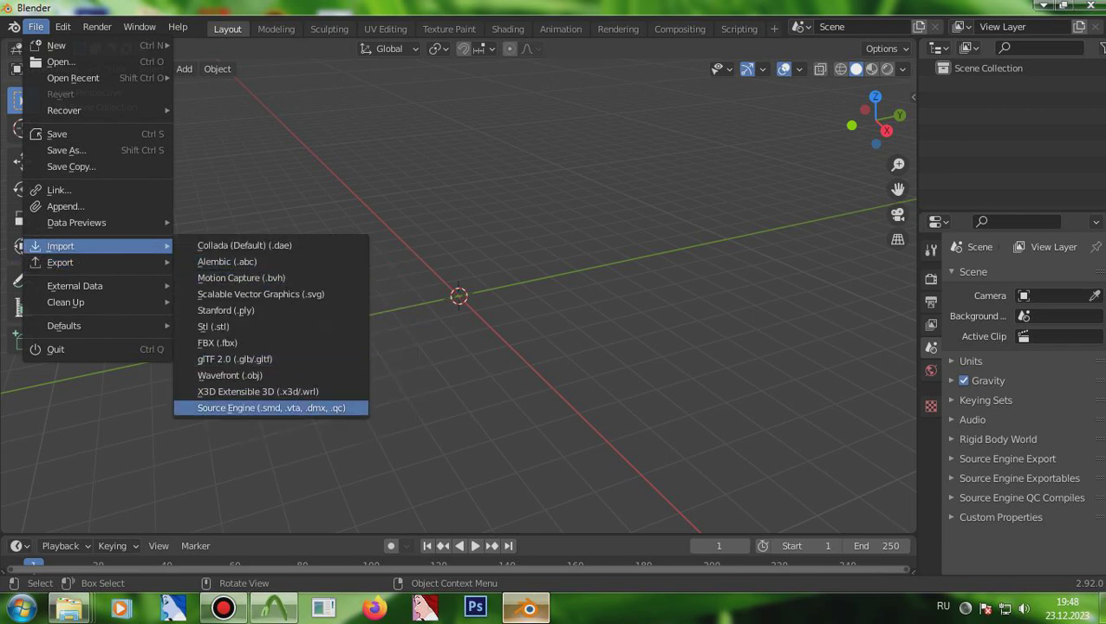
pyautogui.click(270, 408)
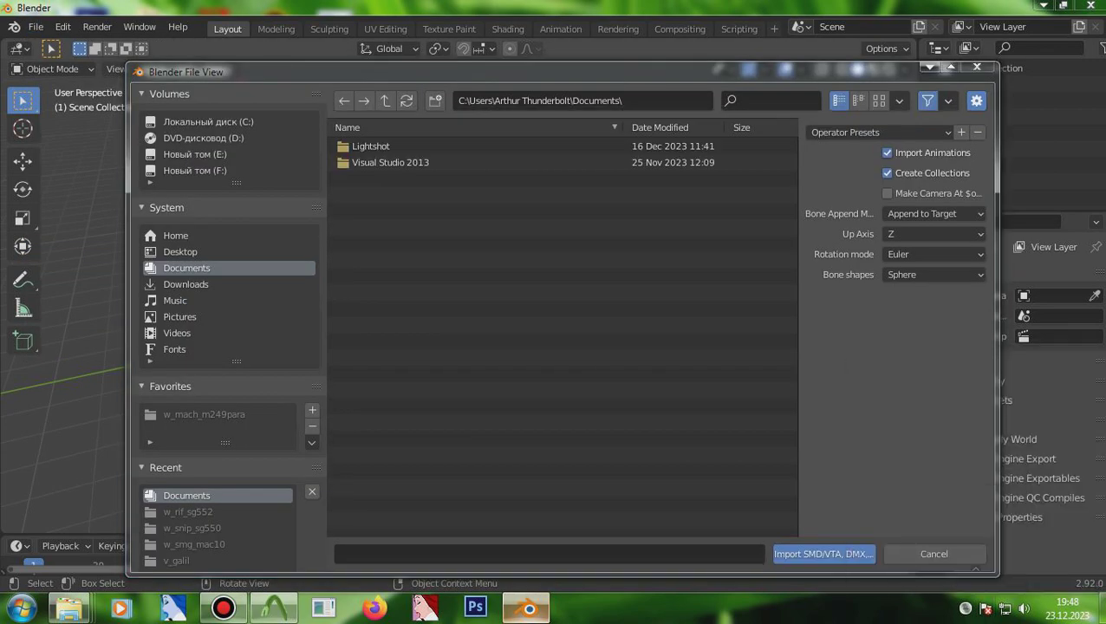
pyautogui.hotkey('ctrl', 'v')
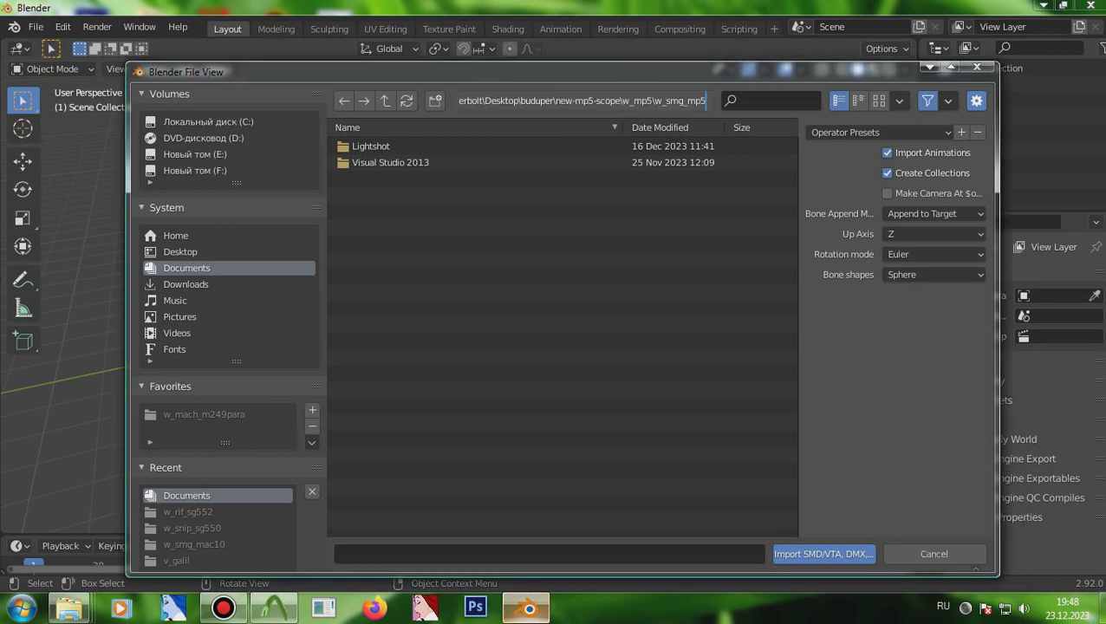
pyautogui.press('Return')
pyautogui.click(390, 179)
pyautogui.keyDown('ctrl'); pyautogui.click(390, 195); pyautogui.keyUp('ctrl')
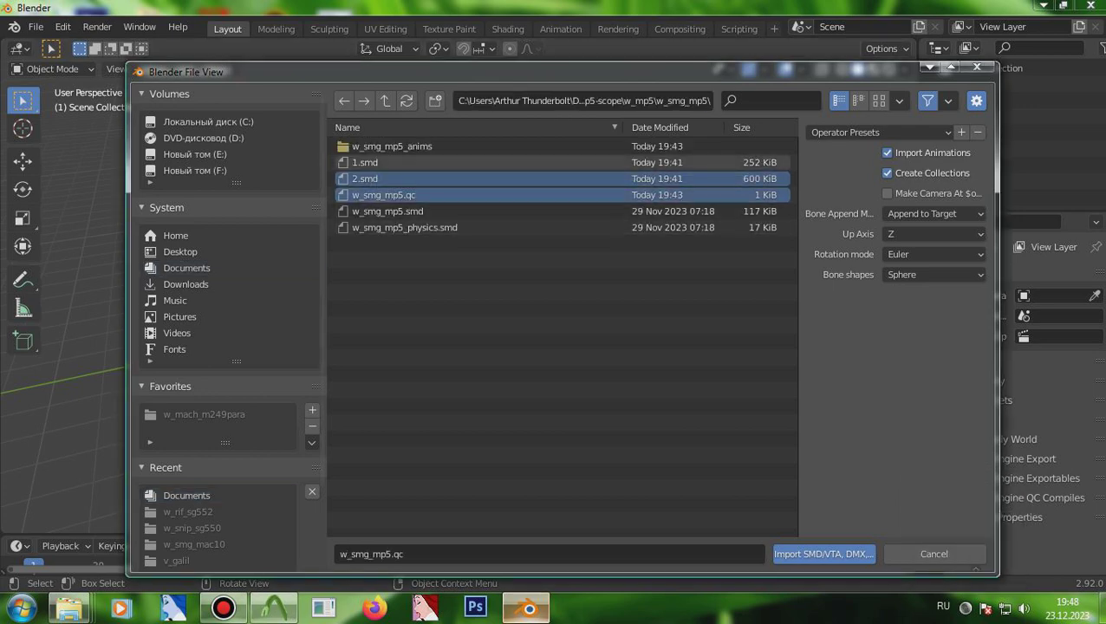
pyautogui.keyDown('ctrl'); pyautogui.click(390, 162); pyautogui.keyUp('ctrl')
pyautogui.press('Return')
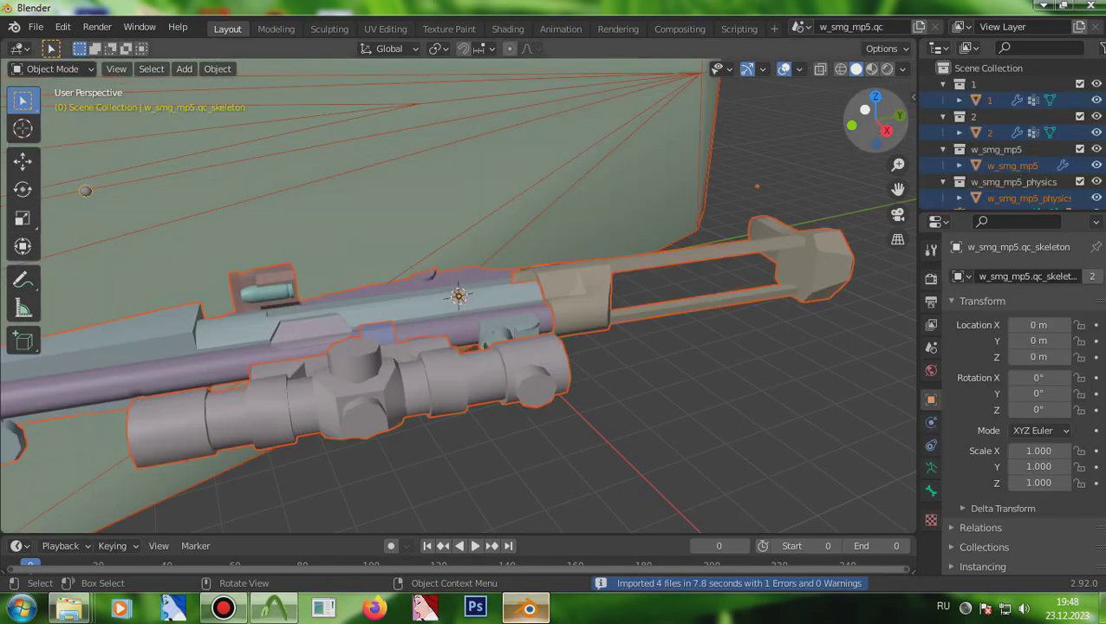
# Hide the w_smg_mp5_physics collection and join mesh 1 into mesh 2.
pyautogui.moveTo(633, 295); pyautogui.dragTo(278, 295, button='middle')
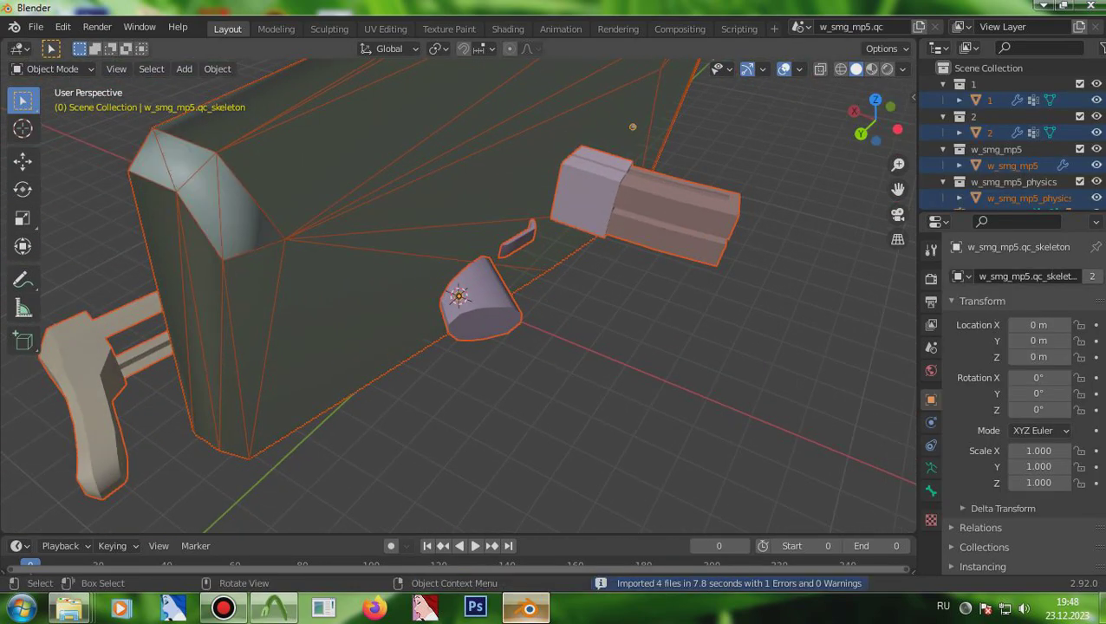
pyautogui.hotkey('alt', 'a')
pyautogui.click(973, 84)
pyautogui.click(989, 99)
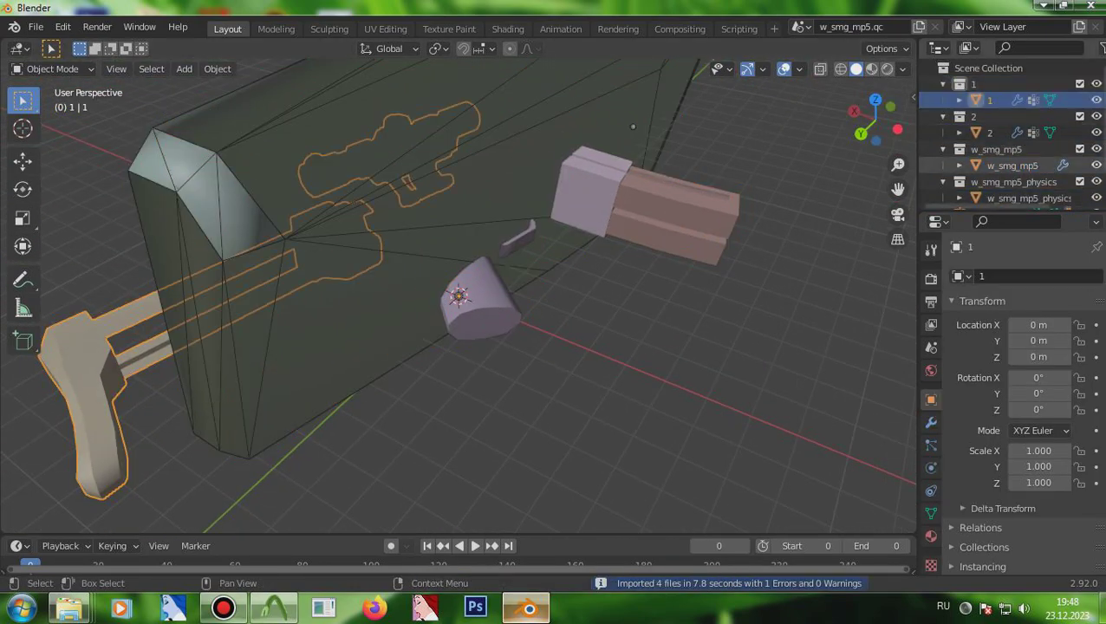
pyautogui.click(1096, 181)
pyautogui.keyDown('ctrl'); pyautogui.click(989, 133); pyautogui.keyUp('ctrl')
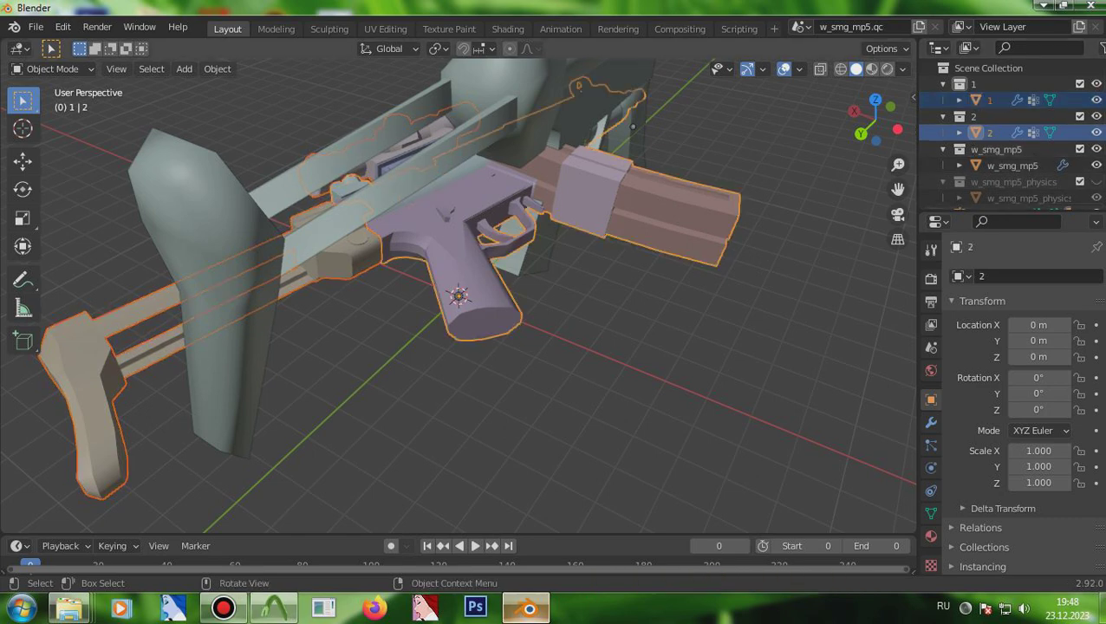
pyautogui.hotkey('ctrl', 'j')
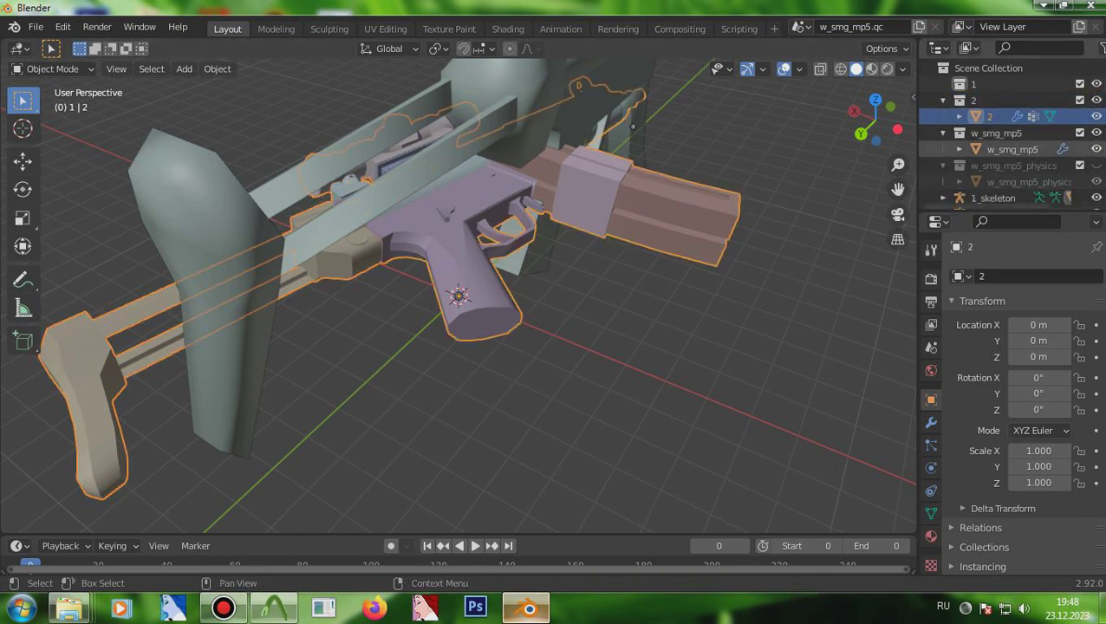
# Delete all vertex groups from the joined mesh 2.
pyautogui.click(930, 513)
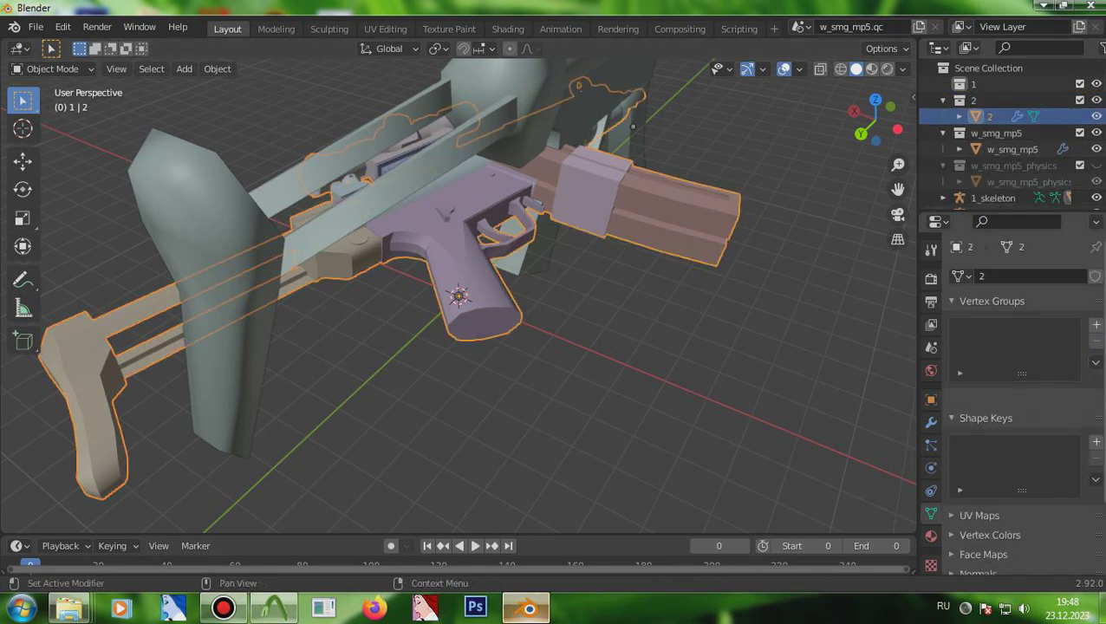
# Remove the Armature modifier from mesh 2.
pyautogui.scroll(-2, 1023, 450)
pyautogui.click(931, 422)
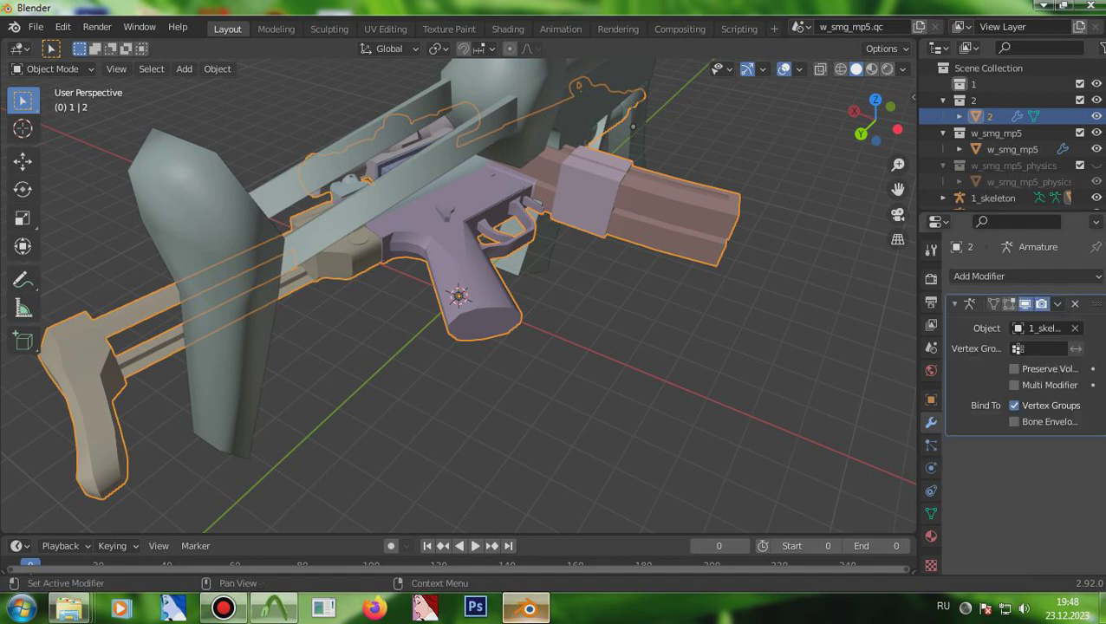
pyautogui.click(1074, 304)
# Rotate mesh 2 so its barrel points in the same direction as the w_smg_mp5 reference model.
pyautogui.click(22, 189)
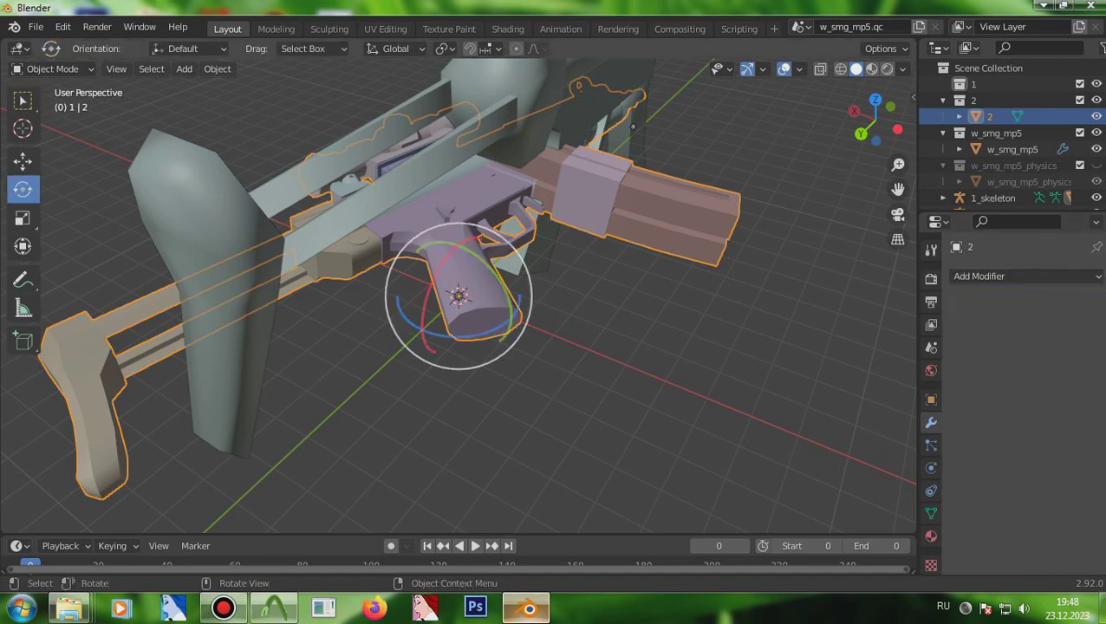
pyautogui.moveTo(876, 120); pyautogui.dragTo(763, 120)
pyautogui.moveTo(424, 337); pyautogui.dragTo(459, 296)
pyautogui.hotkey('ctrl', 'z')
pyautogui.moveTo(459, 296)
pyautogui.mouseDown(button='middle')
pyautogui.moveTo(520, 290)
pyautogui.moveTo(459, 296)
pyautogui.mouseUp(button='middle')
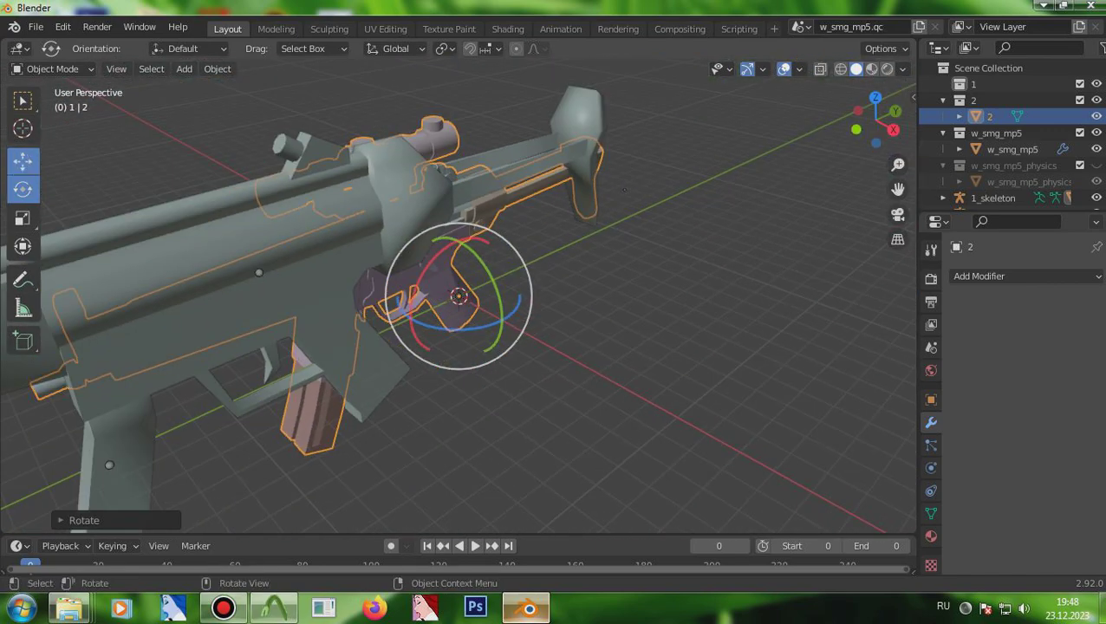
# Move mesh 2 onto the w_smg_mp5 reference so that their pistol grips overlap.
pyautogui.hotkey('shift', 'space')
pyautogui.press('g')
pyautogui.moveTo(458, 296); pyautogui.dragTo(374, 349)
pyautogui.moveTo(886, 115); pyautogui.dragTo(832, 82)
pyautogui.scroll(-1, 458, 296)
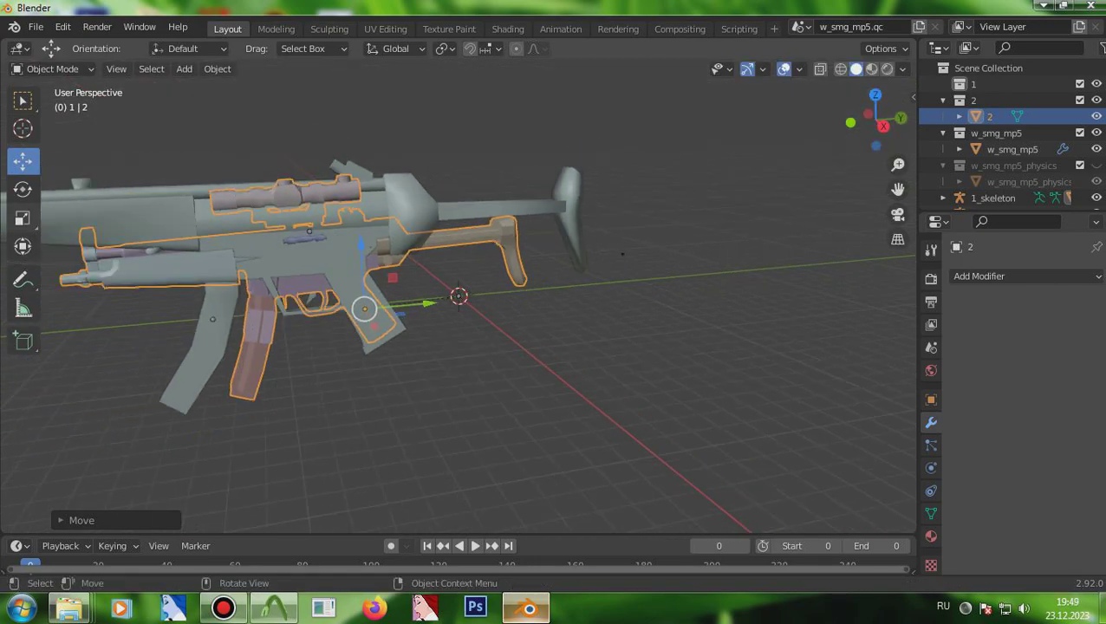
# Tilt mesh 2 parallel to the w_smg_mp5 reference and scale it up uniformly towards the reference's size.
pyautogui.click(23, 189)
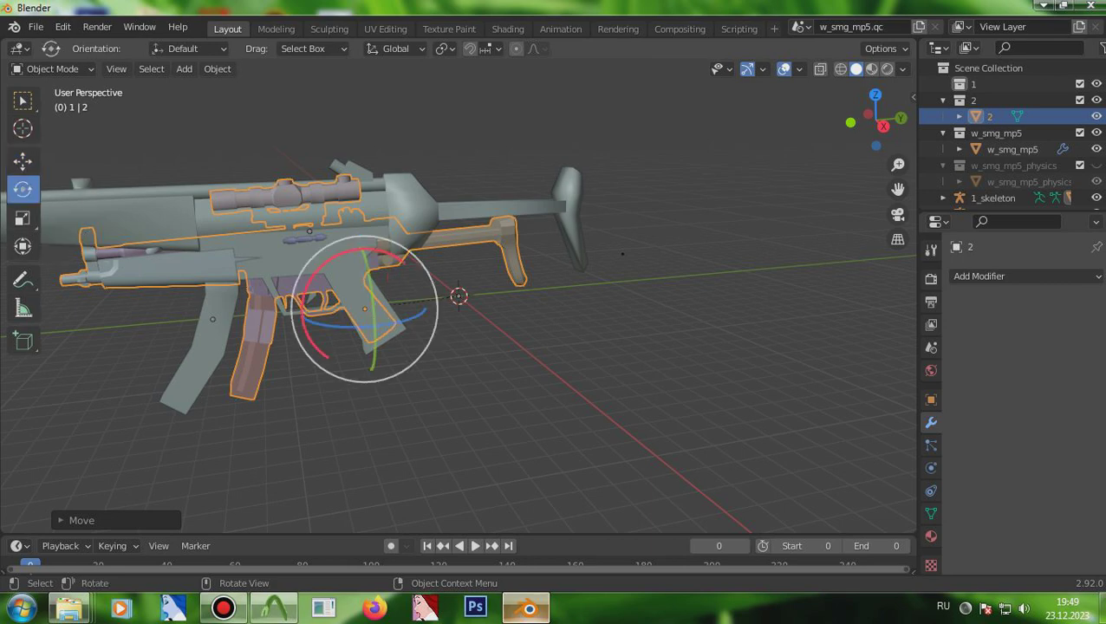
pyautogui.moveTo(335, 254); pyautogui.dragTo(301, 277)
pyautogui.click(23, 217)
pyautogui.click(287, 272)
pyautogui.click(296, 278)
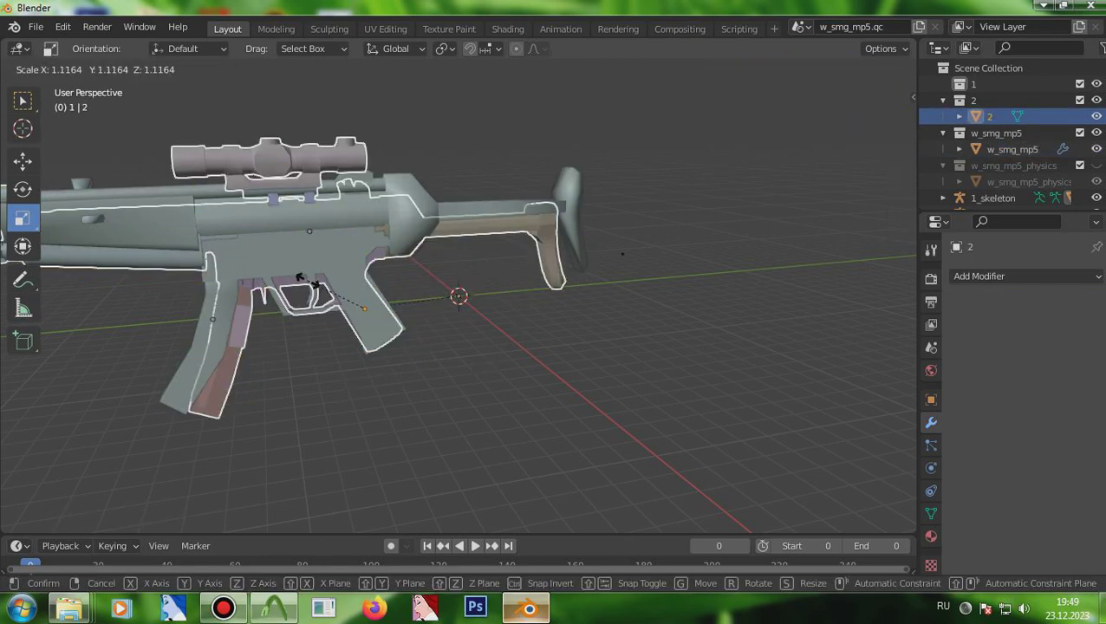
pyautogui.click(307, 280)
pyautogui.scroll(-2, 308, 281)
pyautogui.scroll(1, 308, 281)
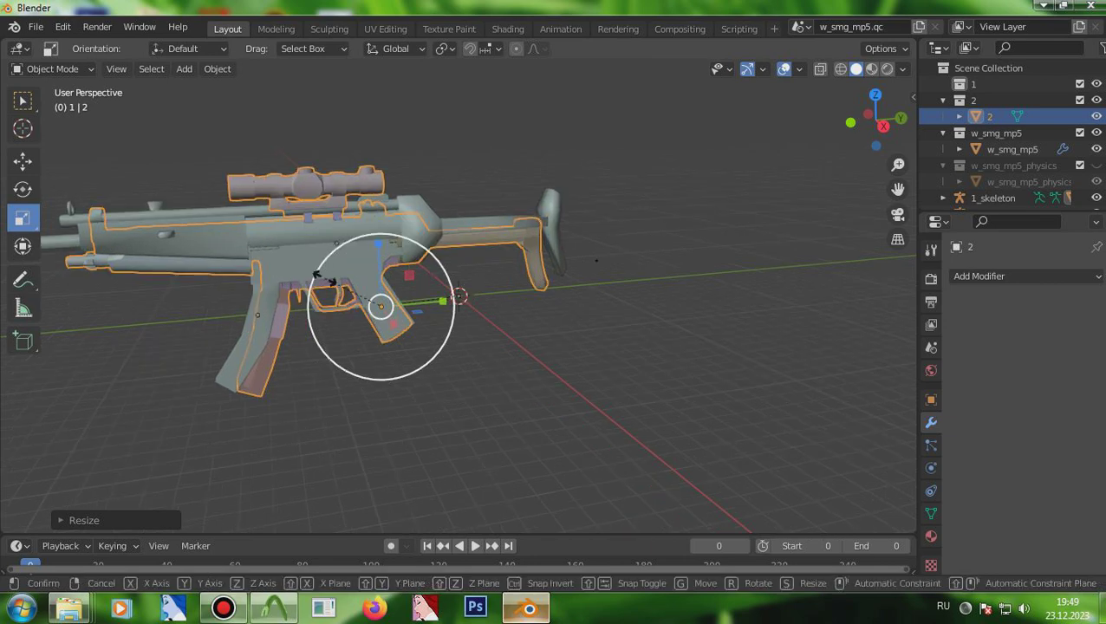
pyautogui.moveTo(322, 288); pyautogui.dragTo(321, 280)
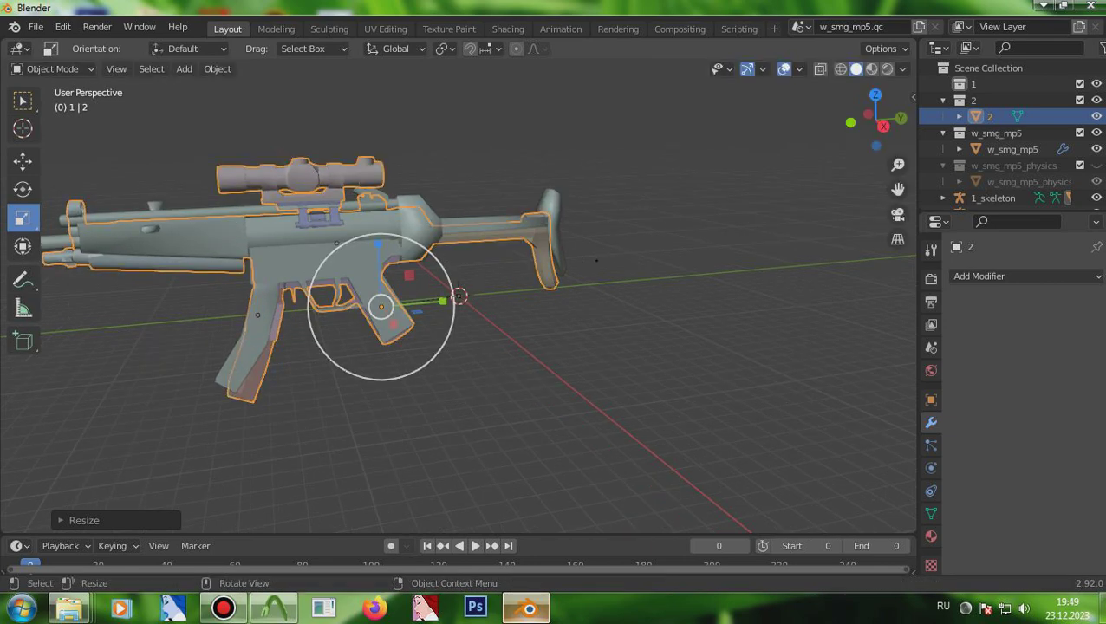
# Nudge mesh 2 along the Z and Y axes and fine-tune its uniform scale to fit the w_smg_mp5 reference.
pyautogui.click(22, 160)
pyautogui.moveTo(378, 242)
pyautogui.mouseDown()
pyautogui.moveTo(378, 232)
pyautogui.moveTo(378, 243)
pyautogui.mouseUp()
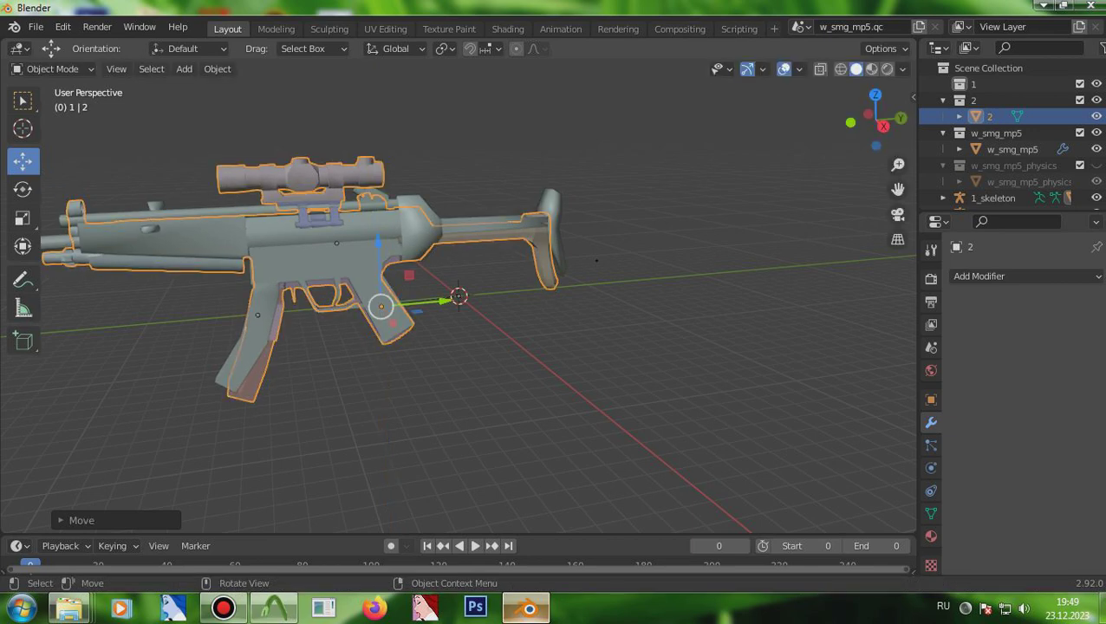
pyautogui.moveTo(438, 300); pyautogui.dragTo(443, 300)
pyautogui.click(22, 218)
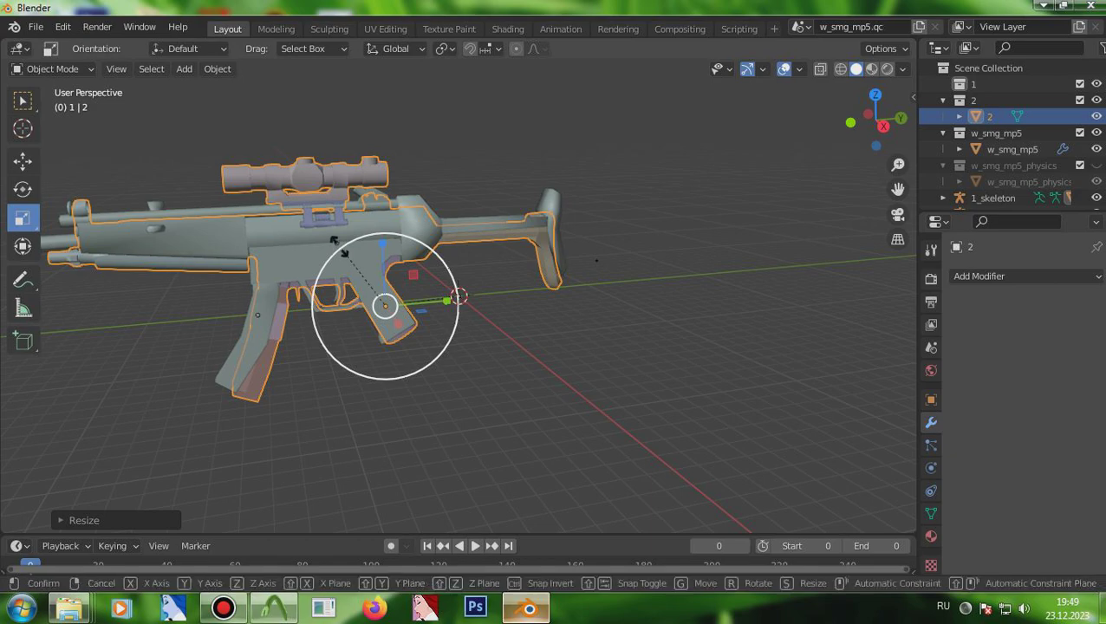
pyautogui.moveTo(338, 247); pyautogui.dragTo(338, 245)
pyautogui.scroll(-1, 338, 245)
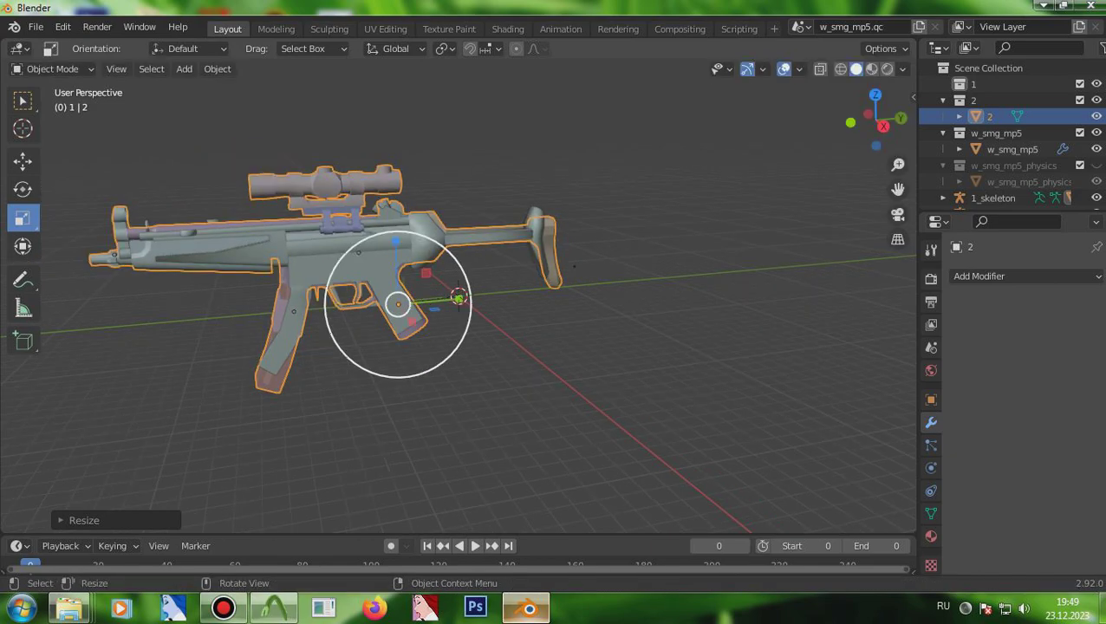
# Shift mesh 2 sideways to centre it on the w_smg_mp5 reference, and clear the selection.
pyautogui.moveTo(875, 121)
pyautogui.mouseDown()
pyautogui.moveTo(1101, 152)
pyautogui.moveTo(919, 145)
pyautogui.moveTo(874, 123)
pyautogui.mouseUp()
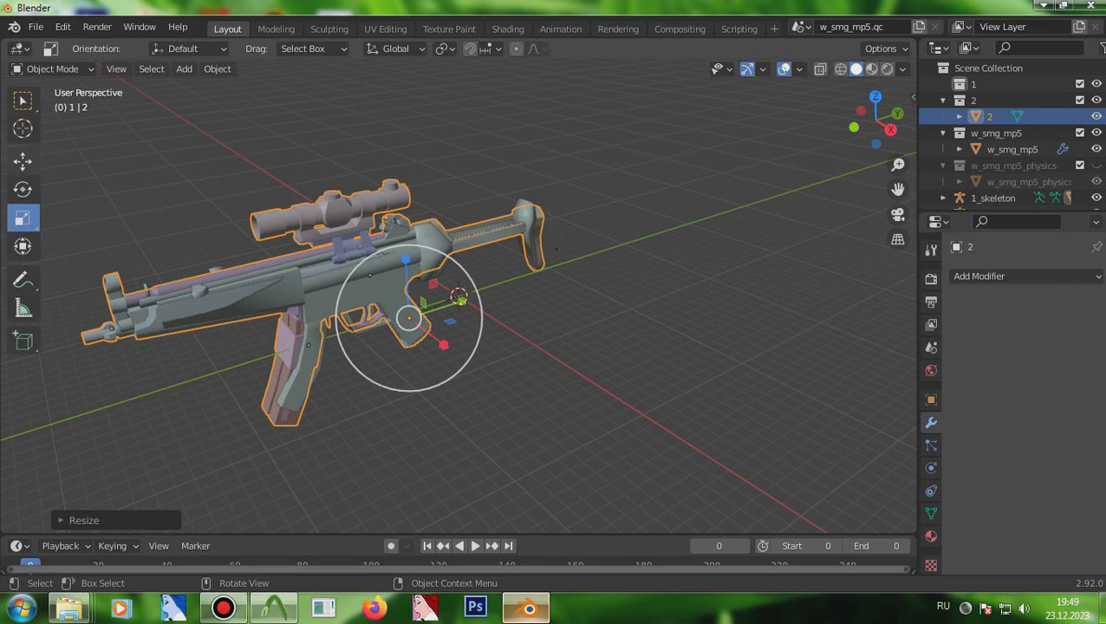
pyautogui.click(23, 161)
pyautogui.scroll(2, 385, 304)
pyautogui.hotkey('alt', 'a')
pyautogui.scroll(-4, 459, 299)
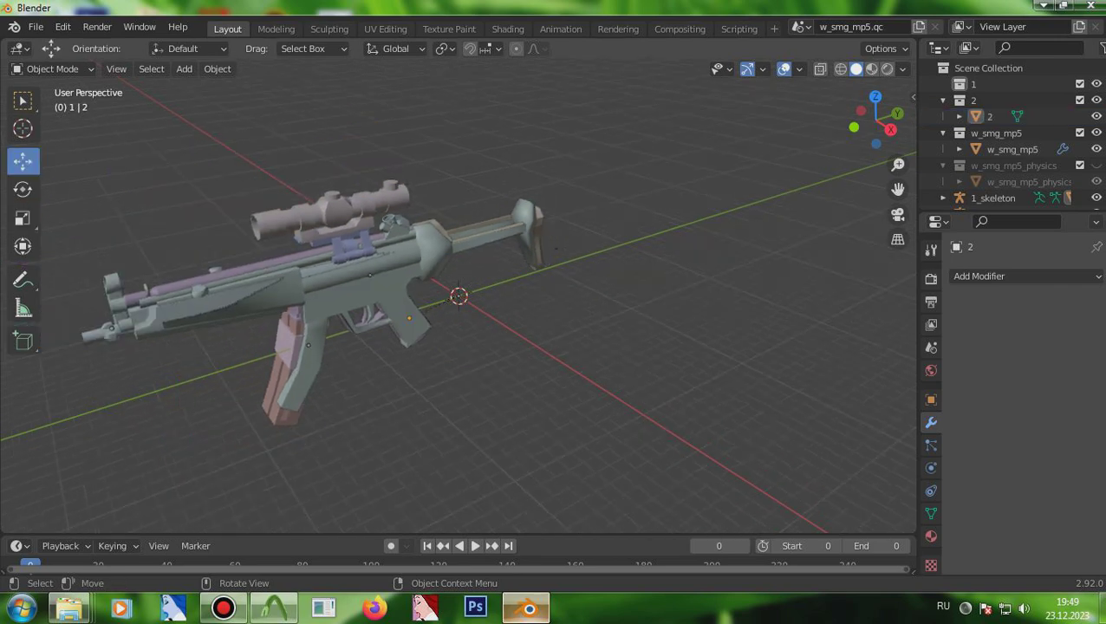
pyautogui.moveTo(873, 122); pyautogui.dragTo(605, 122)
pyautogui.click(453, 269)
pyautogui.moveTo(390, 267); pyautogui.dragTo(381, 268)
pyautogui.moveTo(874, 121); pyautogui.dragTo(381, 121)
pyautogui.hotkey('alt', 'a')
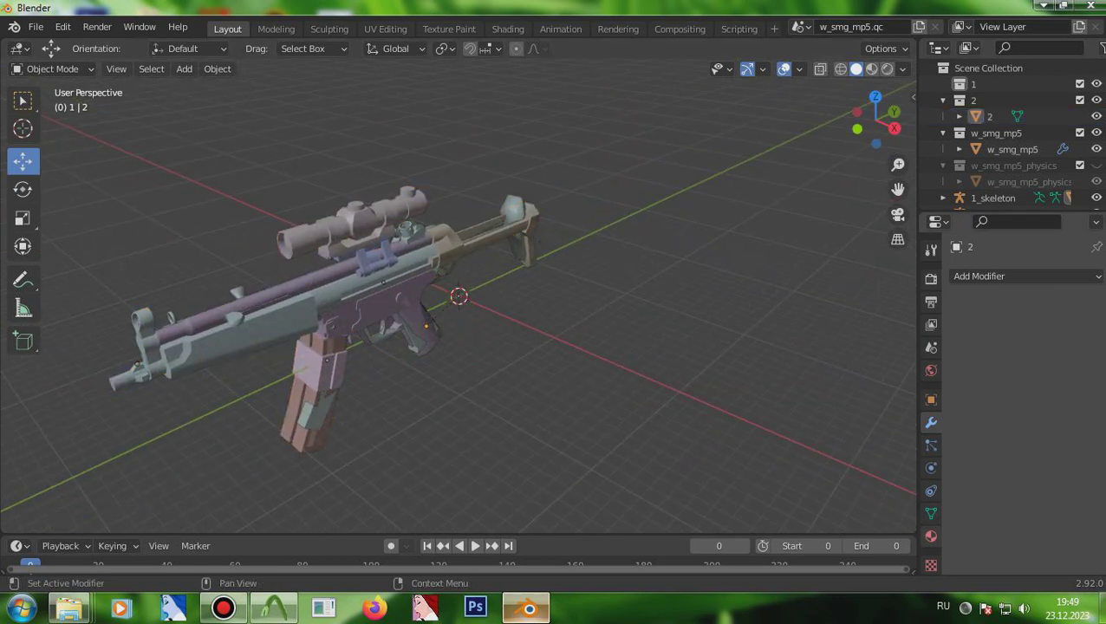
# Examine the material slots of mesh 2 in Edit Mode, checking for geometry assigned to extra.bmp.
pyautogui.click(931, 536)
pyautogui.click(52, 69)
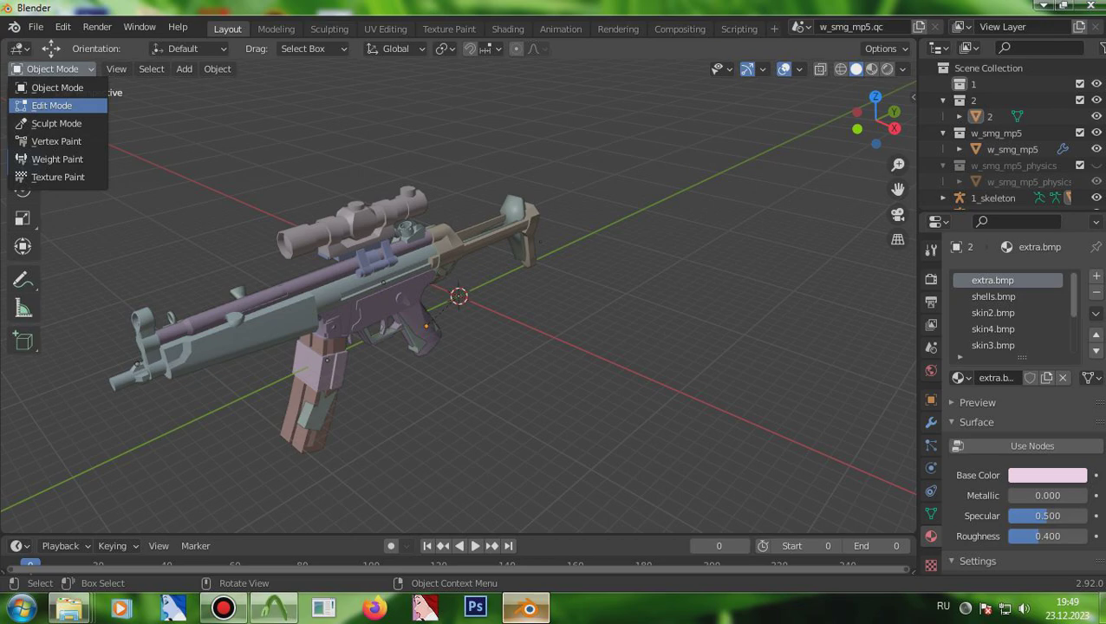
pyautogui.click(52, 104)
pyautogui.hotkey('alt', 'a')
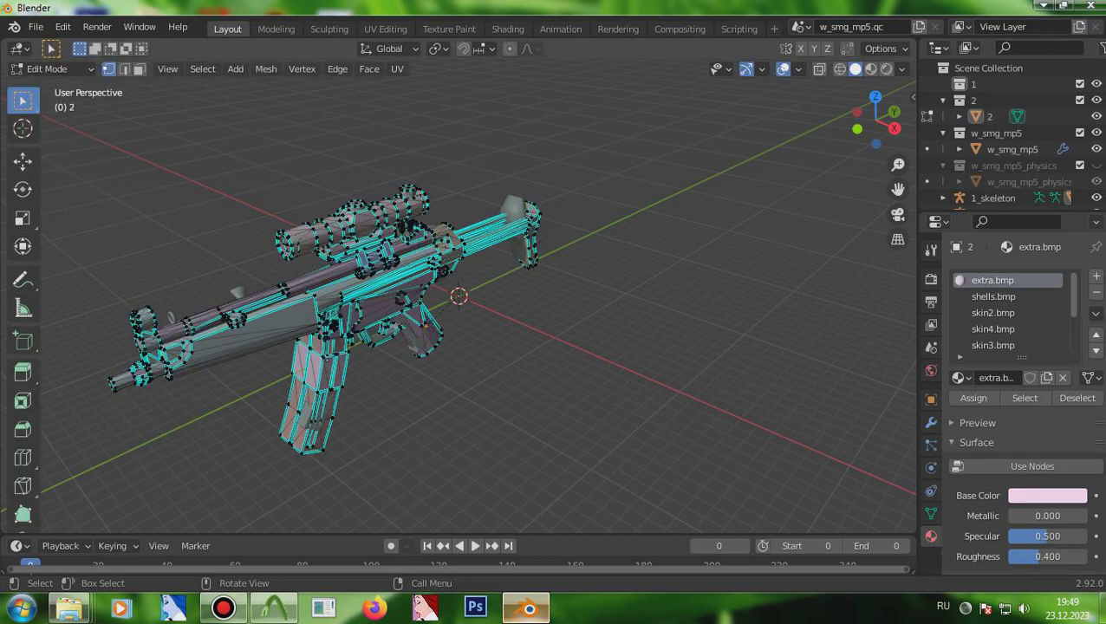
pyautogui.click(1024, 397)
pyautogui.click(1075, 398)
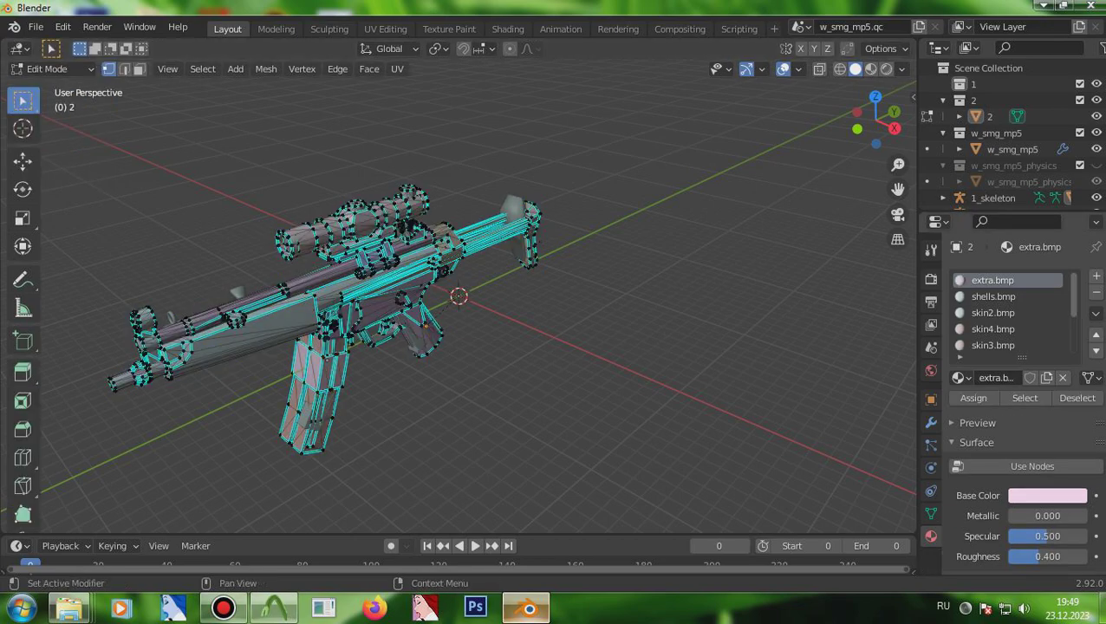
pyautogui.scroll(-2, 1010, 313)
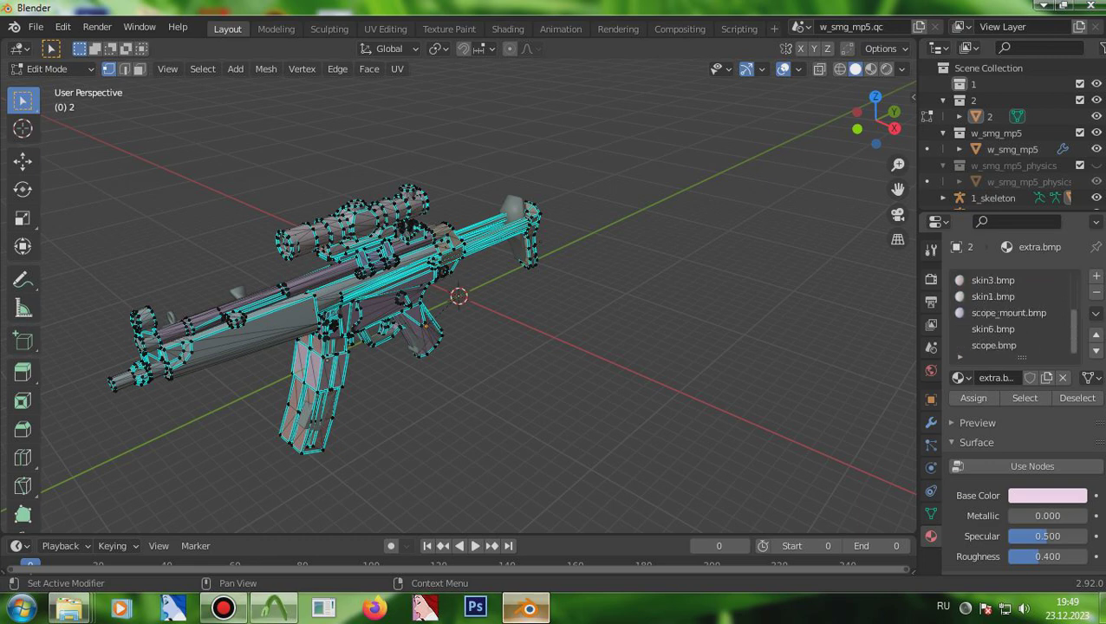
# Return to Object Mode and join mesh 2 into the w_smg_mp5 mesh.
pyautogui.click(47, 68)
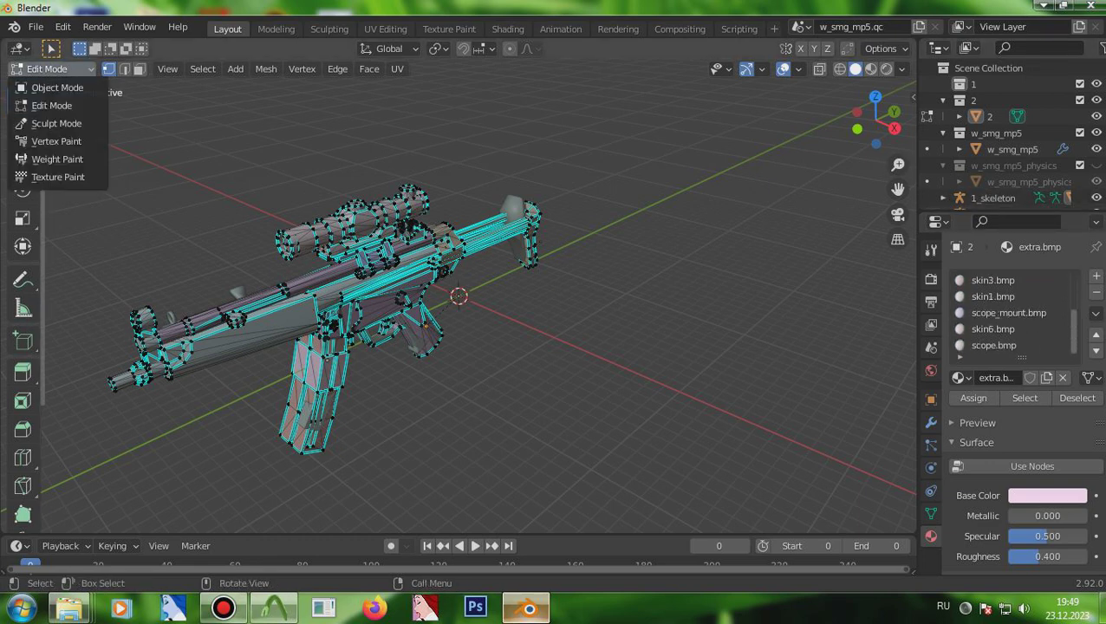
pyautogui.click(44, 88)
pyautogui.click(990, 116)
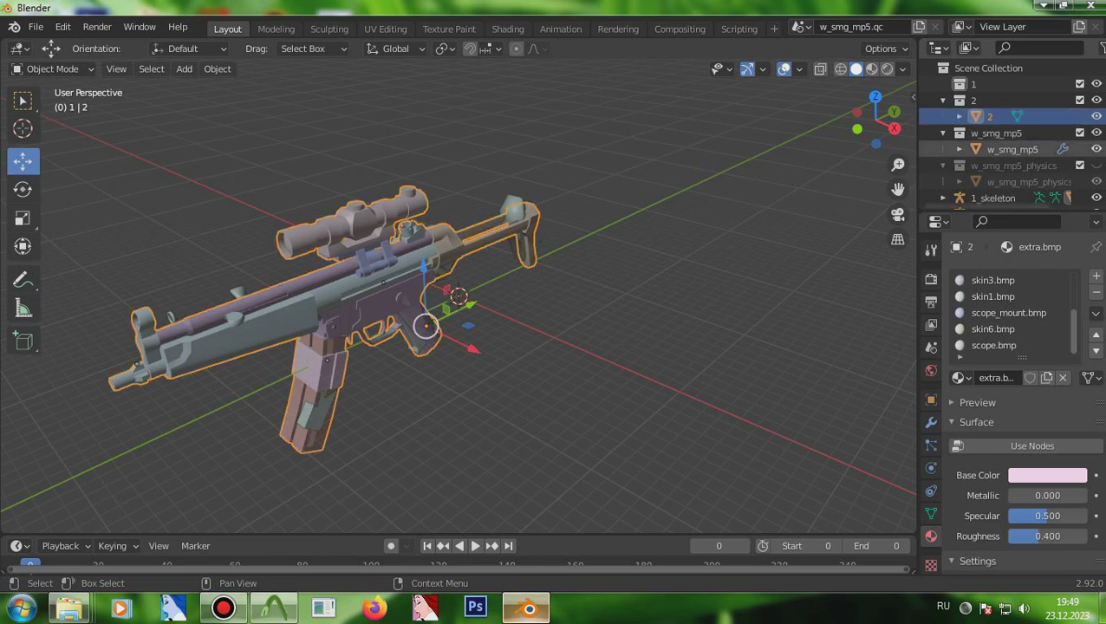
pyautogui.keyDown('ctrl'); pyautogui.click(1012, 149); pyautogui.keyUp('ctrl')
pyautogui.hotkey('ctrl', 'j')
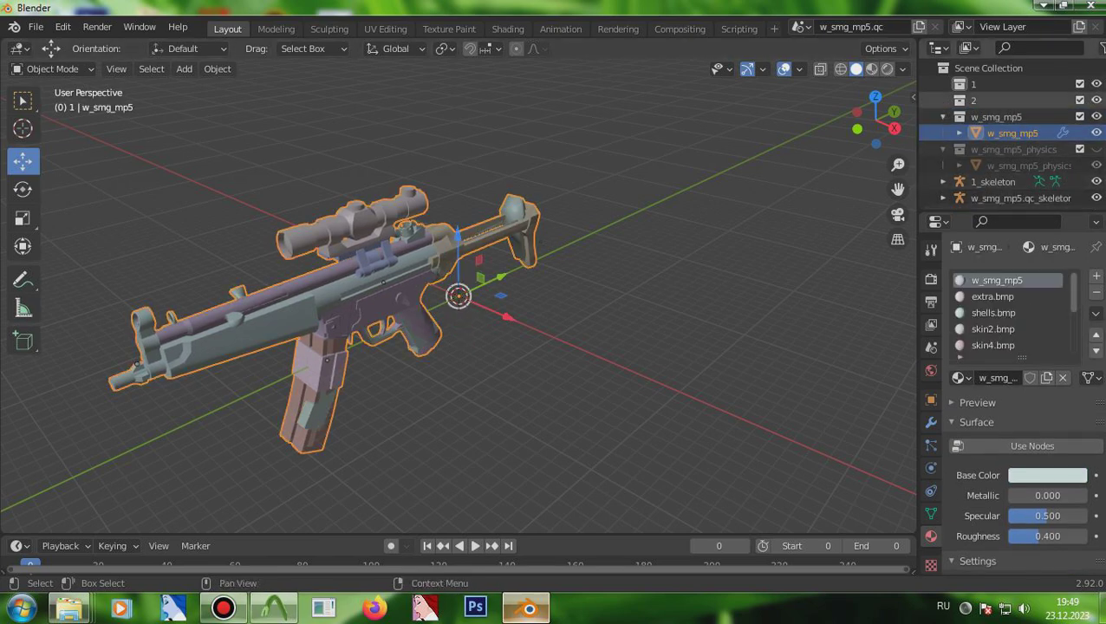
# Delete the empty collections 2 and 1 from the scene.
pyautogui.click(988, 101)
pyautogui.press('Delete')
pyautogui.click(988, 84)
pyautogui.press('Delete')
pyautogui.press('a')
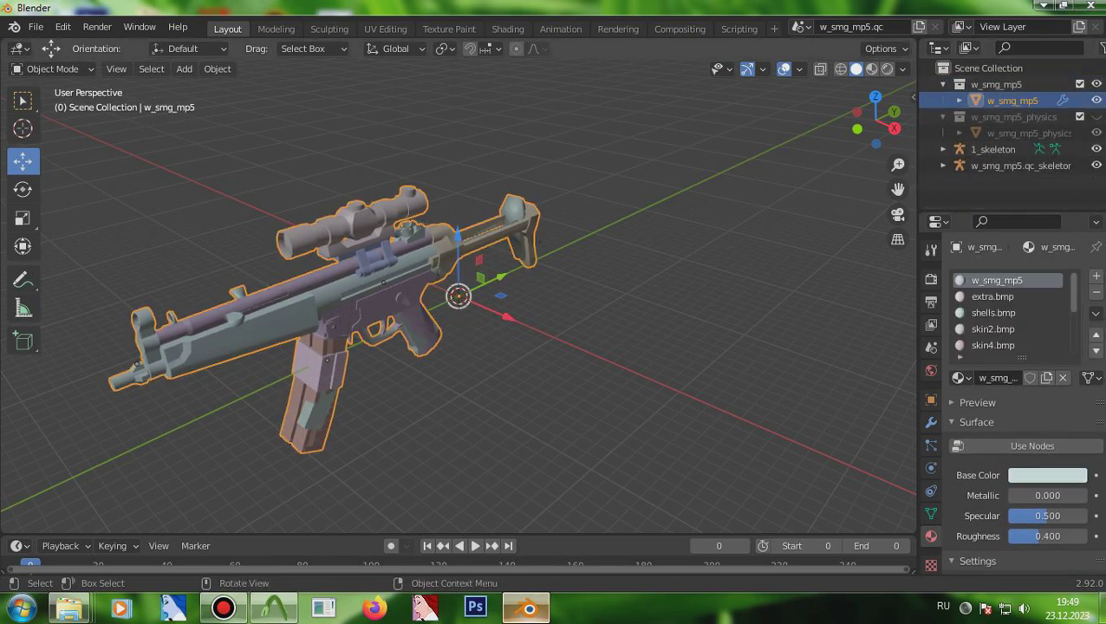
# In Edit Mode, delete the original gun geometry assigned to the w_smg_mp5 material from the joined mesh.
pyautogui.click(48, 69)
pyautogui.click(43, 106)
pyautogui.hotkey('alt', 'a')
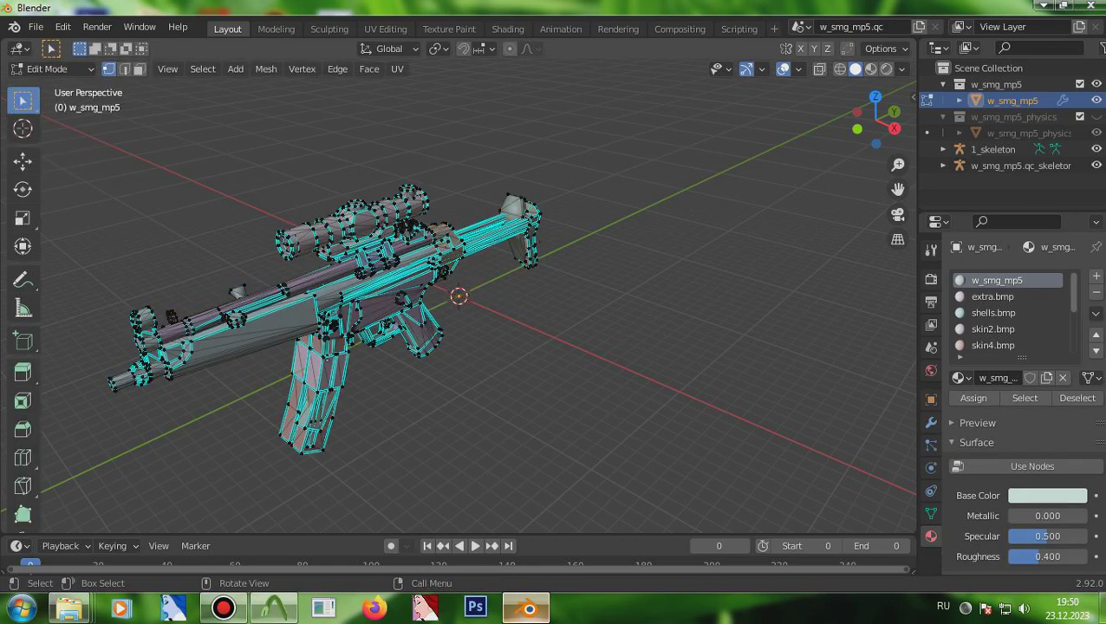
pyautogui.click(1025, 398)
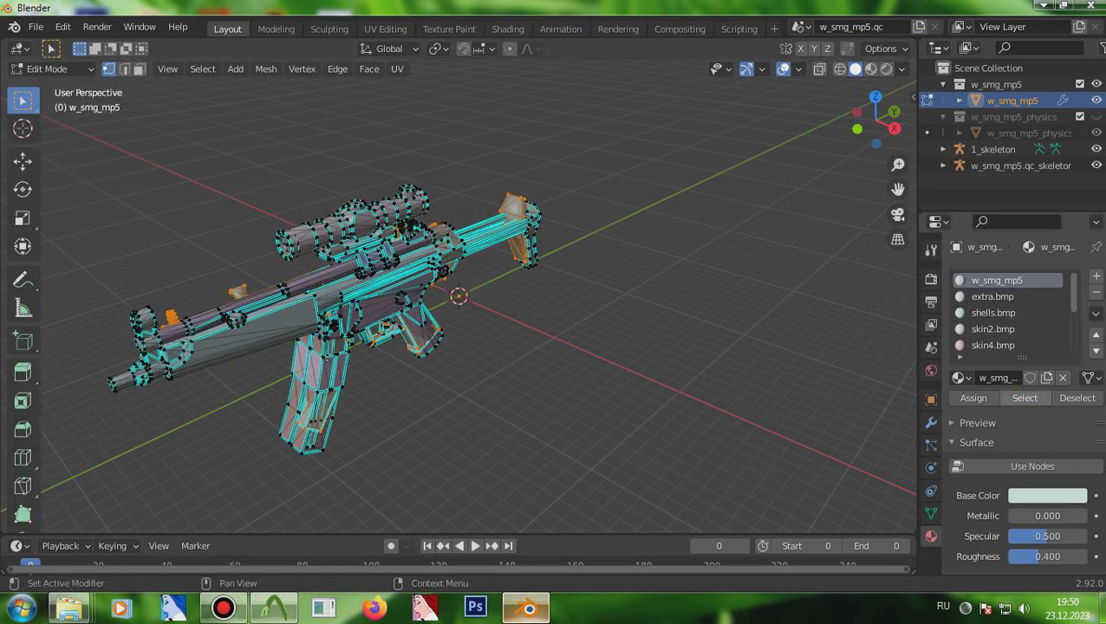
pyautogui.press('x')
pyautogui.click(556, 321)
# Examine the extra.bmp, shells.bmp, skin2.bmp and skin4.bmp slots to find which parts of the mesh use them.
pyautogui.click(992, 296)
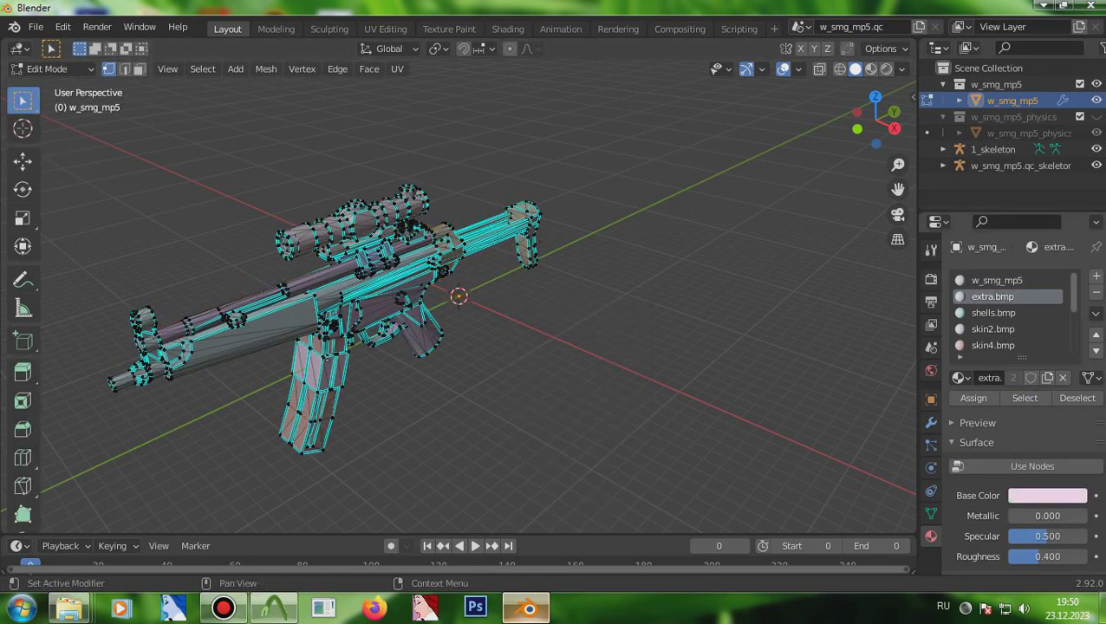
pyautogui.click(1025, 398)
pyautogui.click(993, 312)
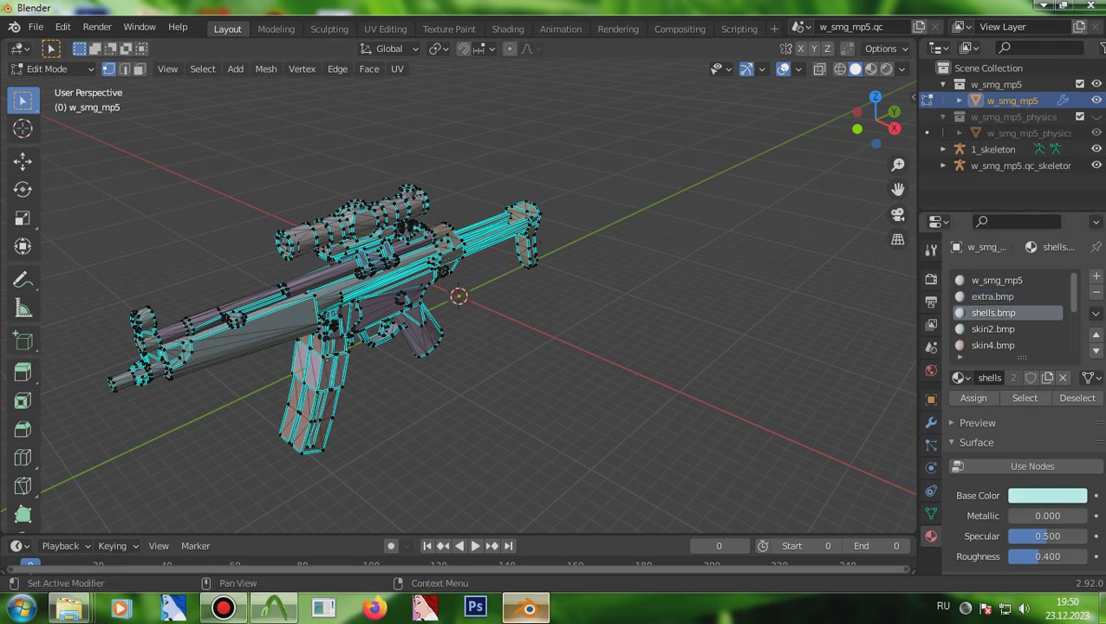
pyautogui.click(993, 329)
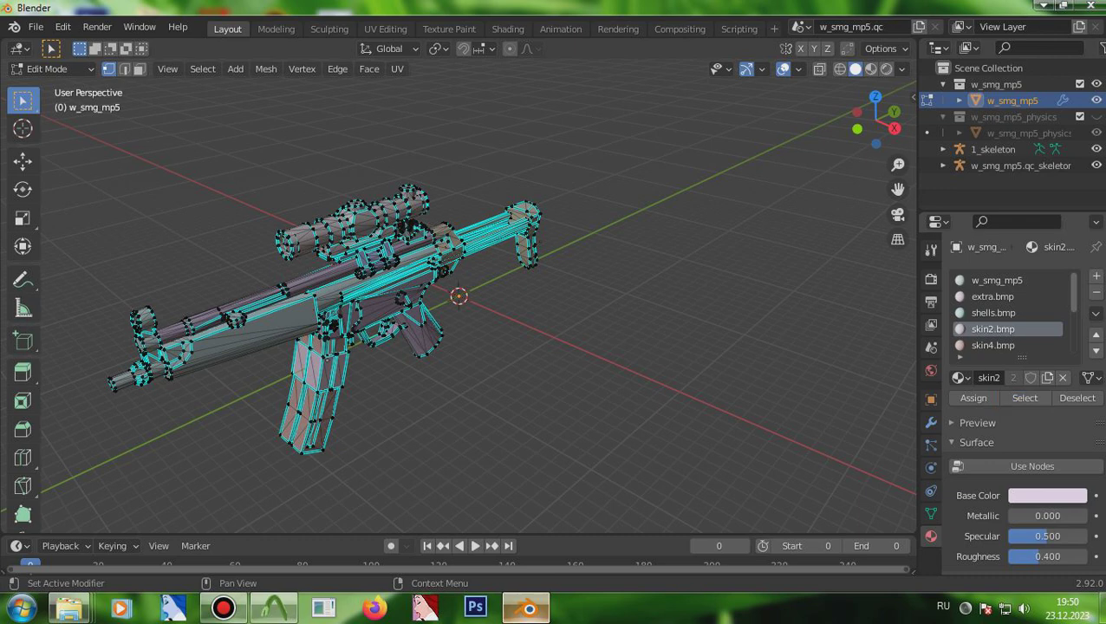
pyautogui.scroll(-2, 1006, 320)
pyautogui.click(993, 313)
pyautogui.click(1025, 398)
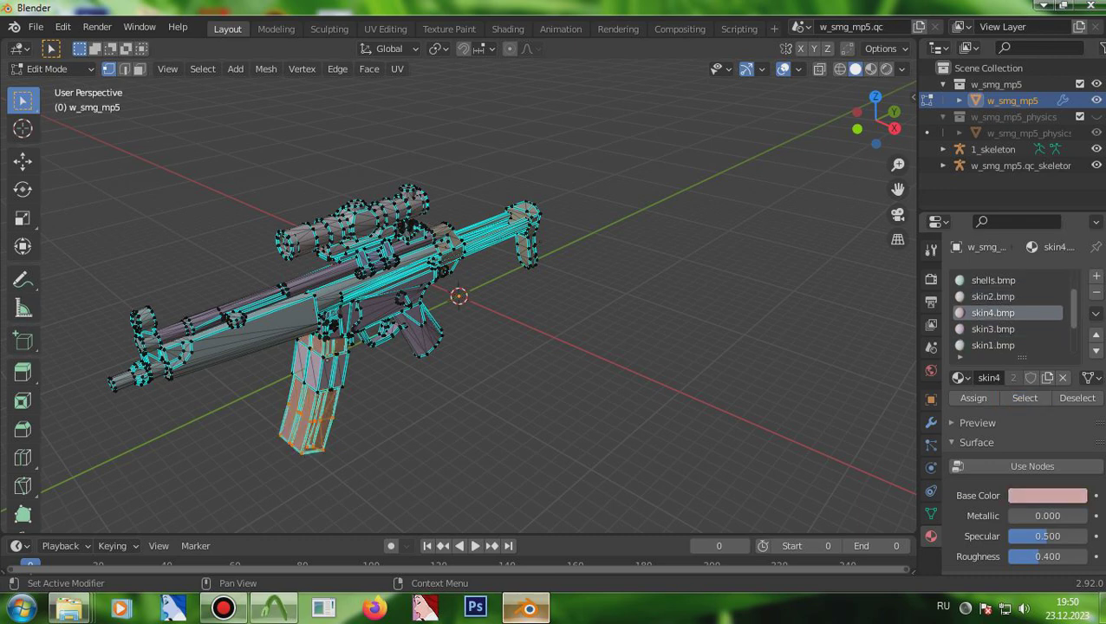
pyautogui.click(1078, 398)
# Select all geometry assigned to the skin3.bmp, skin1.bmp, scope_mount.bmp, skin6.bmp and scope.bmp materials.
pyautogui.click(992, 329)
pyautogui.click(1024, 398)
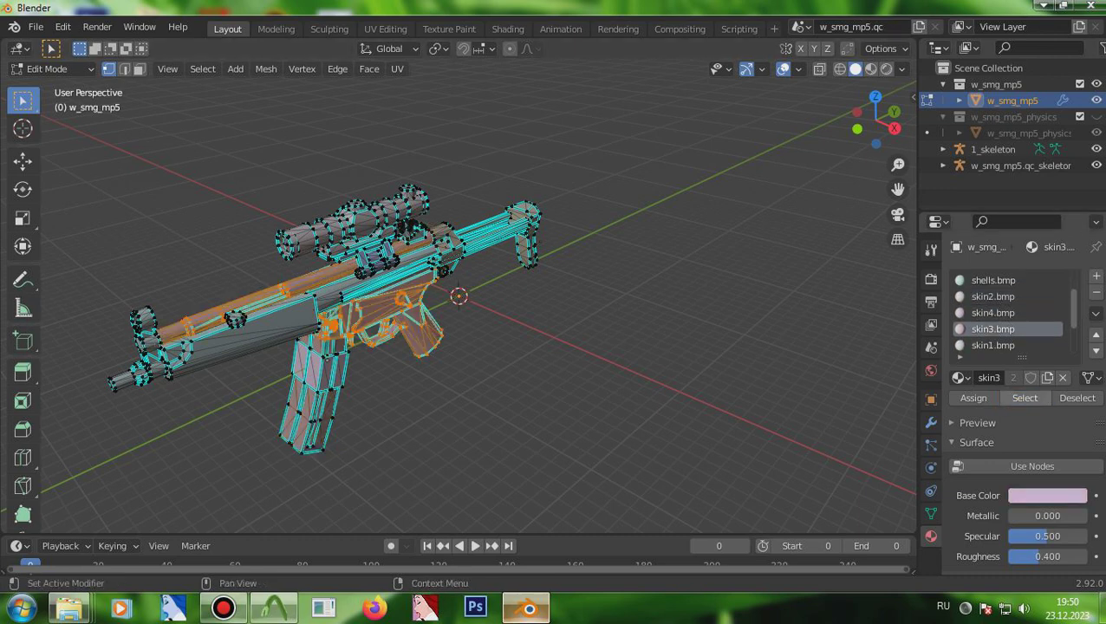
pyautogui.click(992, 345)
pyautogui.click(1025, 398)
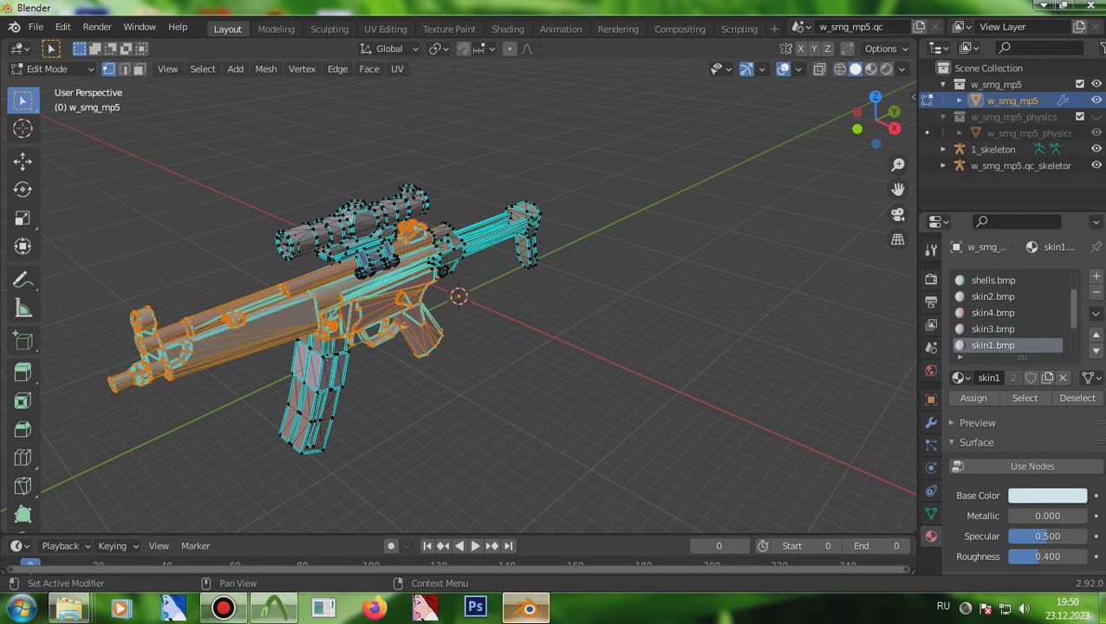
pyautogui.scroll(-1, 1010, 321)
pyautogui.click(1009, 345)
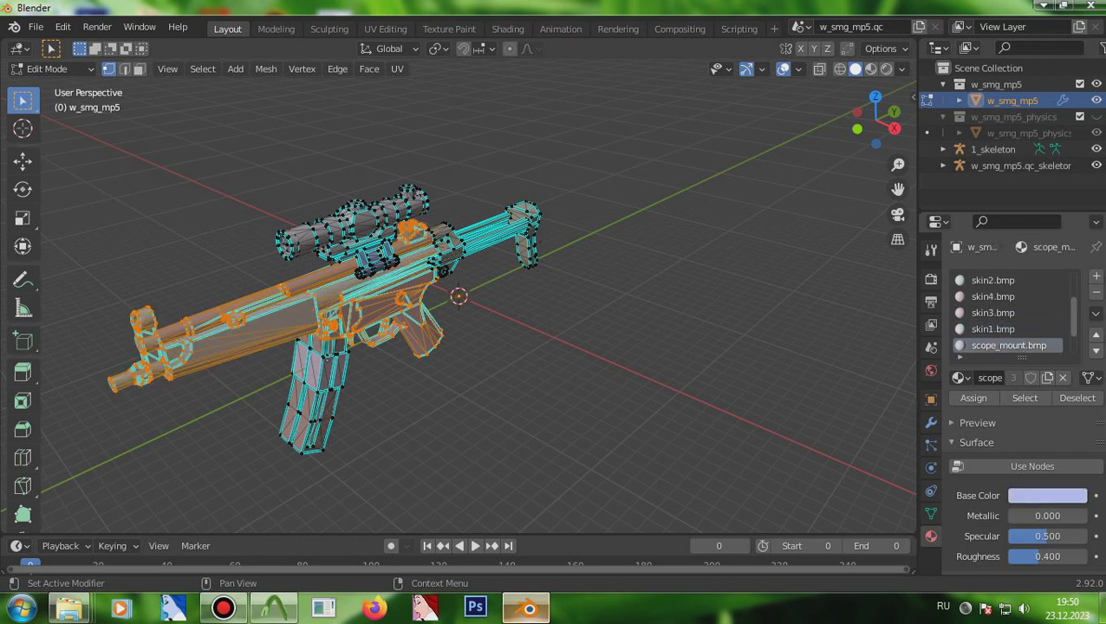
pyautogui.click(1024, 398)
pyautogui.scroll(-2, 1005, 320)
pyautogui.click(993, 329)
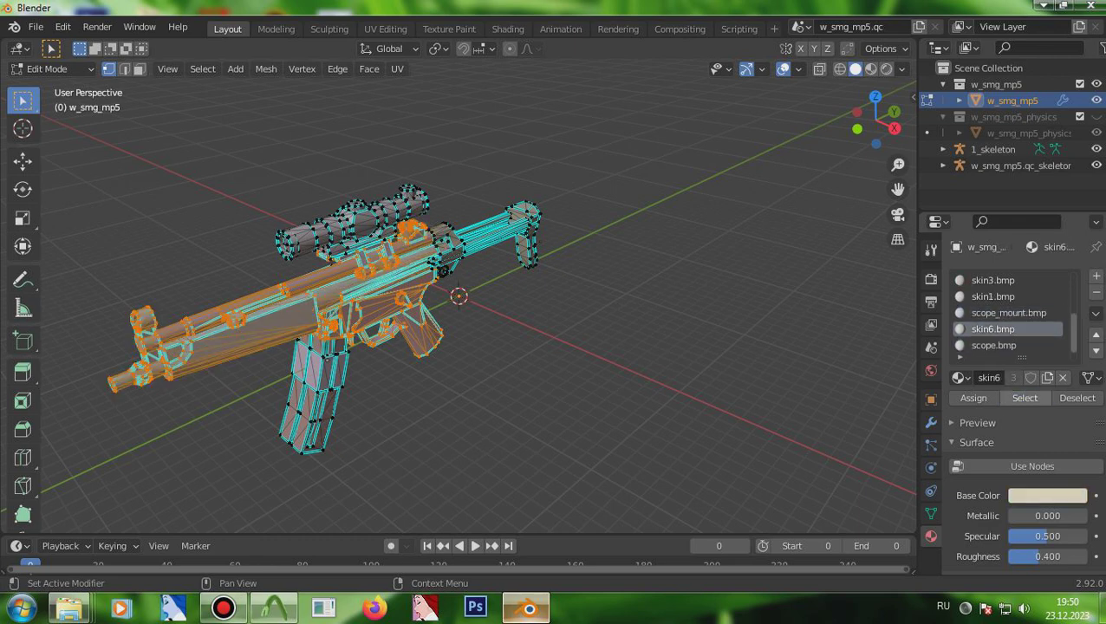
pyautogui.click(1024, 398)
pyautogui.click(993, 345)
pyautogui.click(1024, 398)
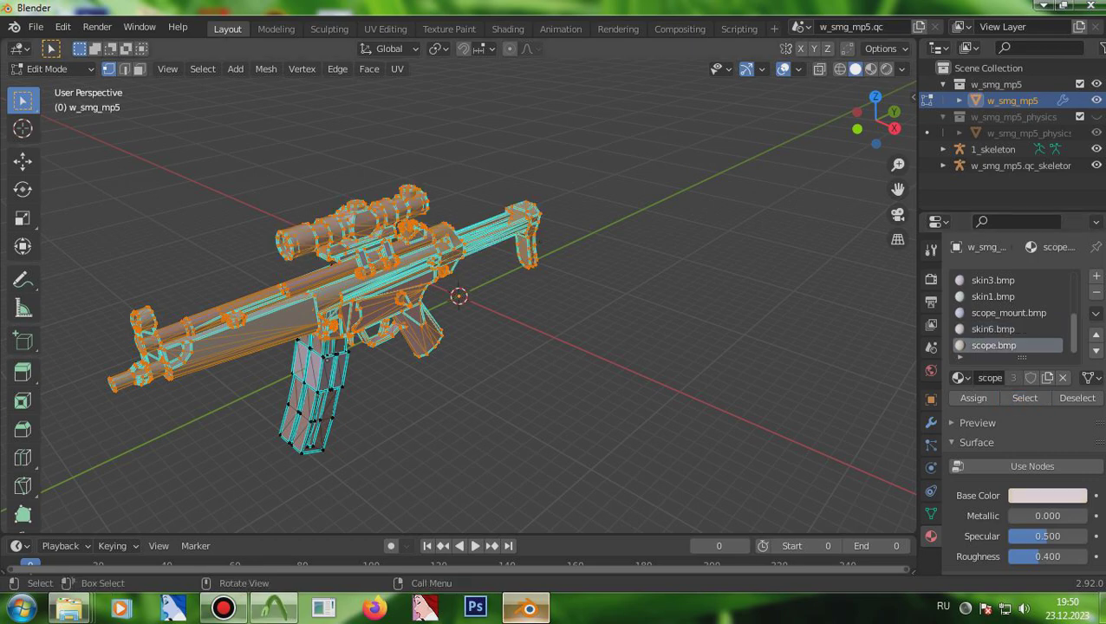
# Try deleting the selected gun and scope geometry to inspect the magazine, and undo the deletion.
pyautogui.press('x')
pyautogui.click(432, 311)
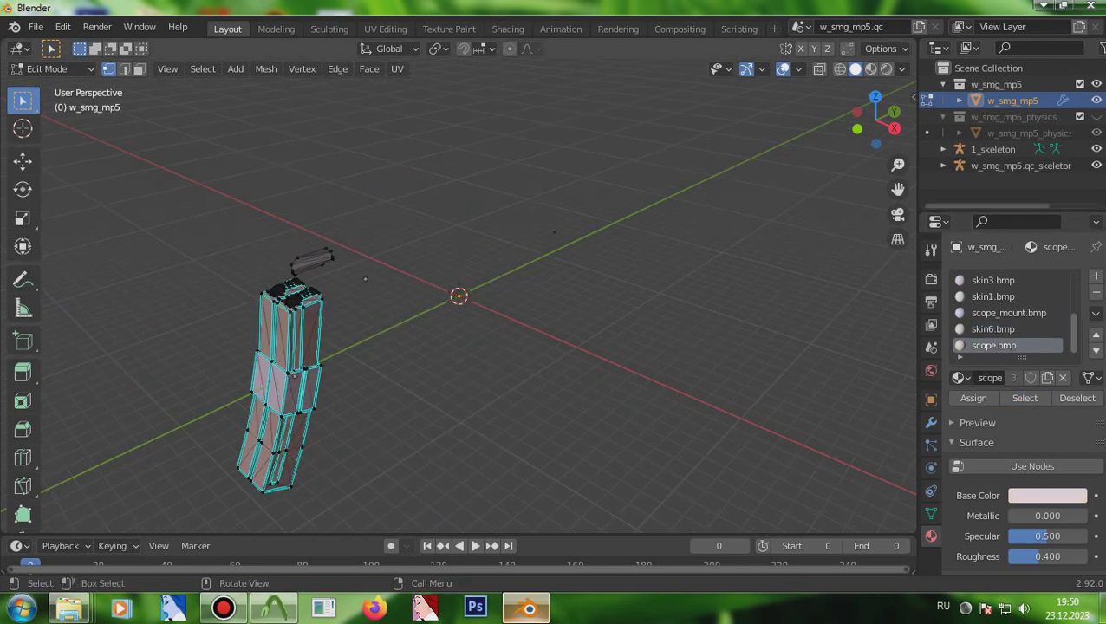
pyautogui.moveTo(390, 347); pyautogui.dragTo(666, 419, button='middle')
pyautogui.hotkey('ctrl', 'z')
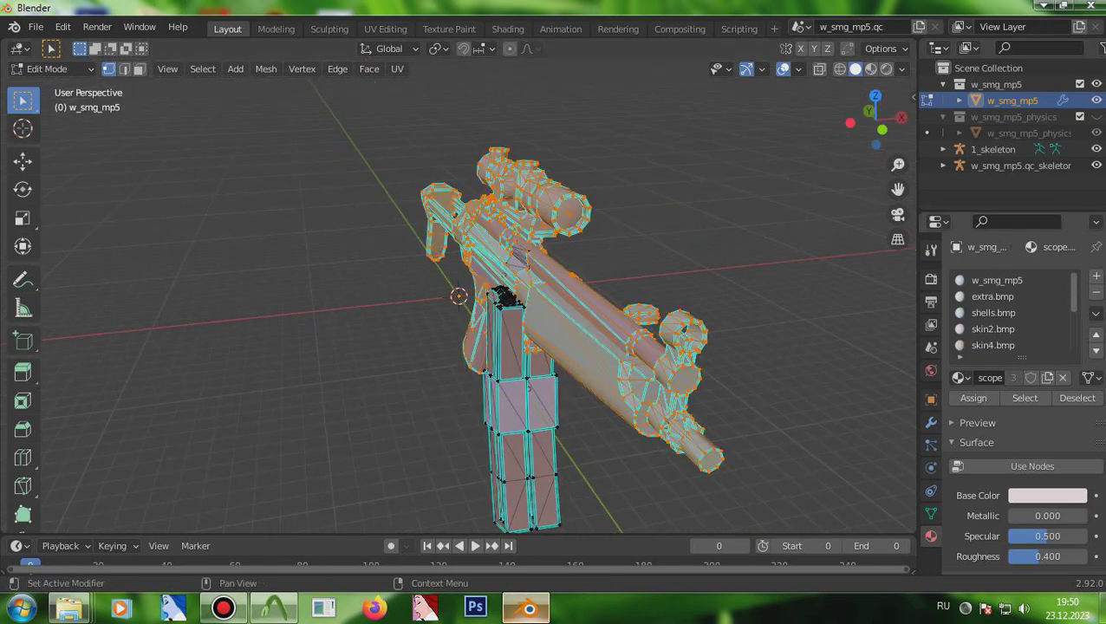
# Try deleting the selected gun and scope geometry again to view the remaining magazine from the side, and undo the deletion.
pyautogui.click(993, 328)
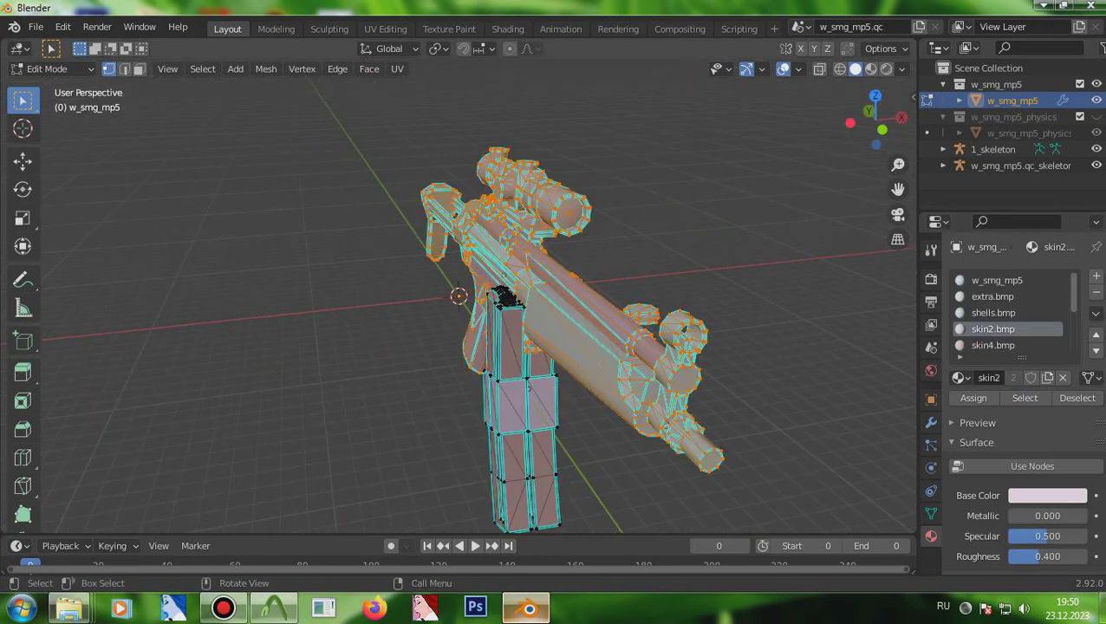
pyautogui.press('x')
pyautogui.click(419, 257)
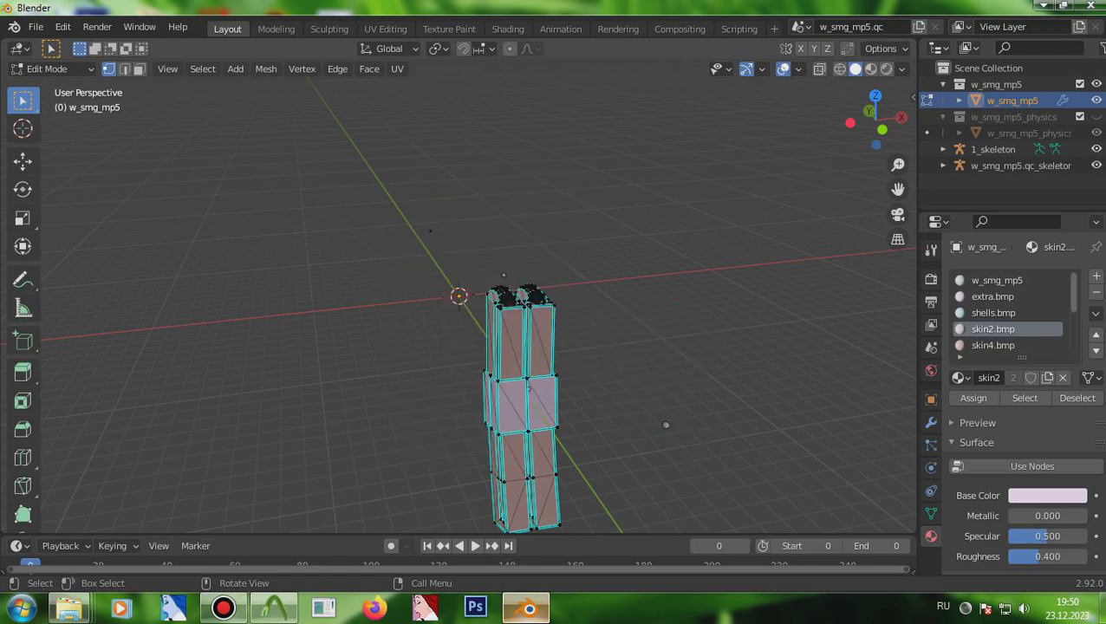
pyautogui.moveTo(875, 121); pyautogui.dragTo(709, 121)
pyautogui.hotkey('ctrl', 'z')
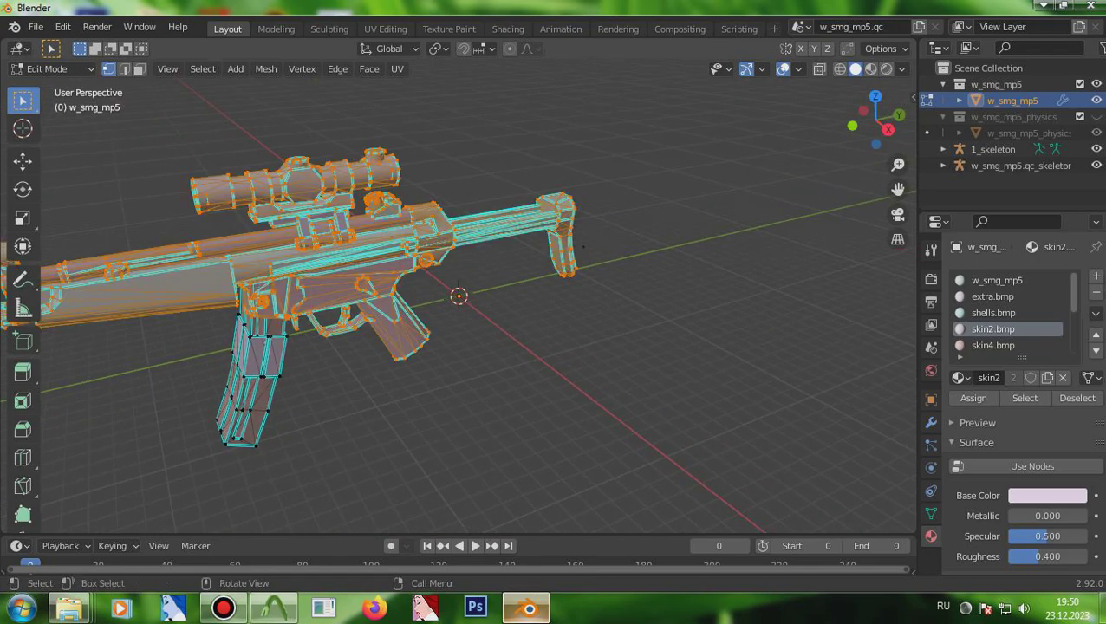
# Make the upper of the two ValveBiped.weap… vertex groups active for the selected gun geometry, and clear the mesh selection.
pyautogui.click(930, 513)
pyautogui.click(1008, 344)
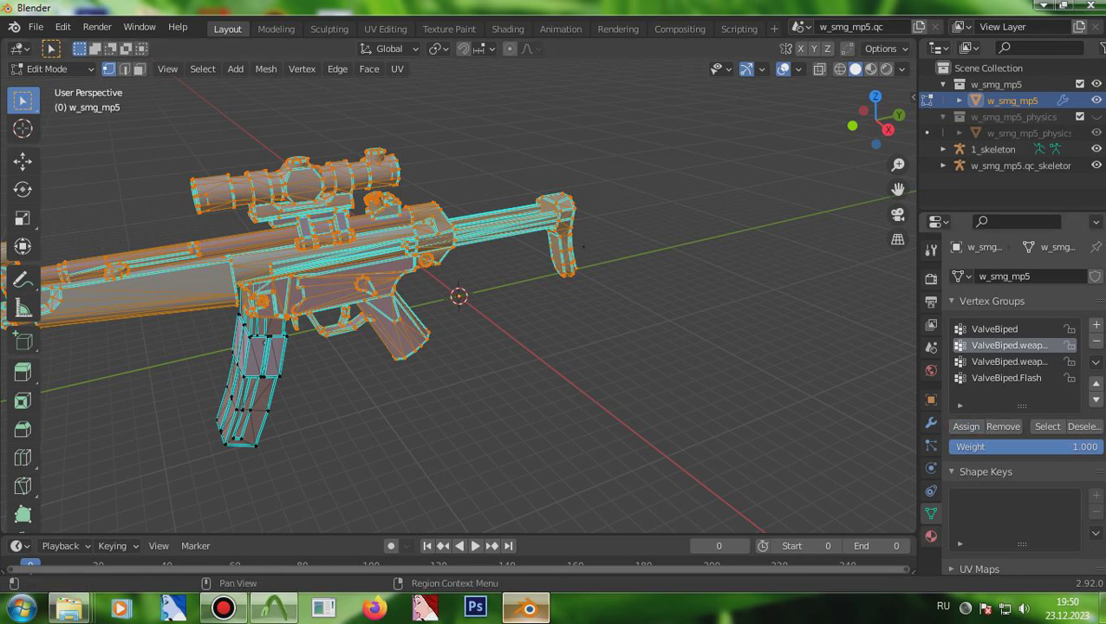
pyautogui.click(931, 536)
pyautogui.hotkey('alt', 'a')
# Select the magazine geometry assigned to the extra.bmp and skin4.bmp materials, and show the mesh's vertex groups.
pyautogui.click(992, 296)
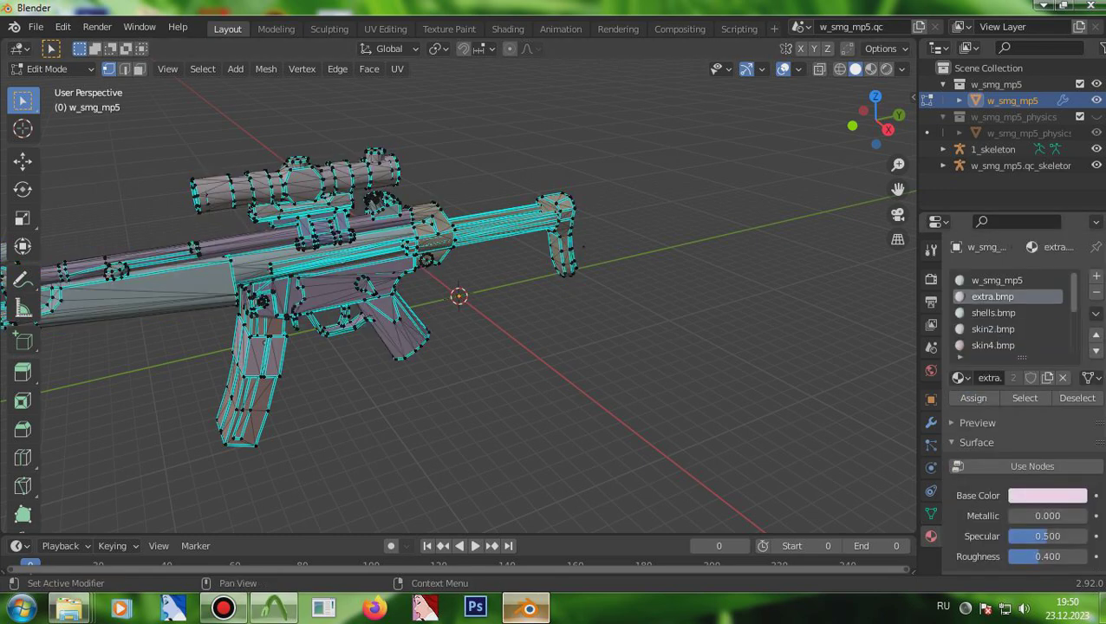
pyautogui.click(1024, 398)
pyautogui.click(992, 345)
pyautogui.click(1024, 398)
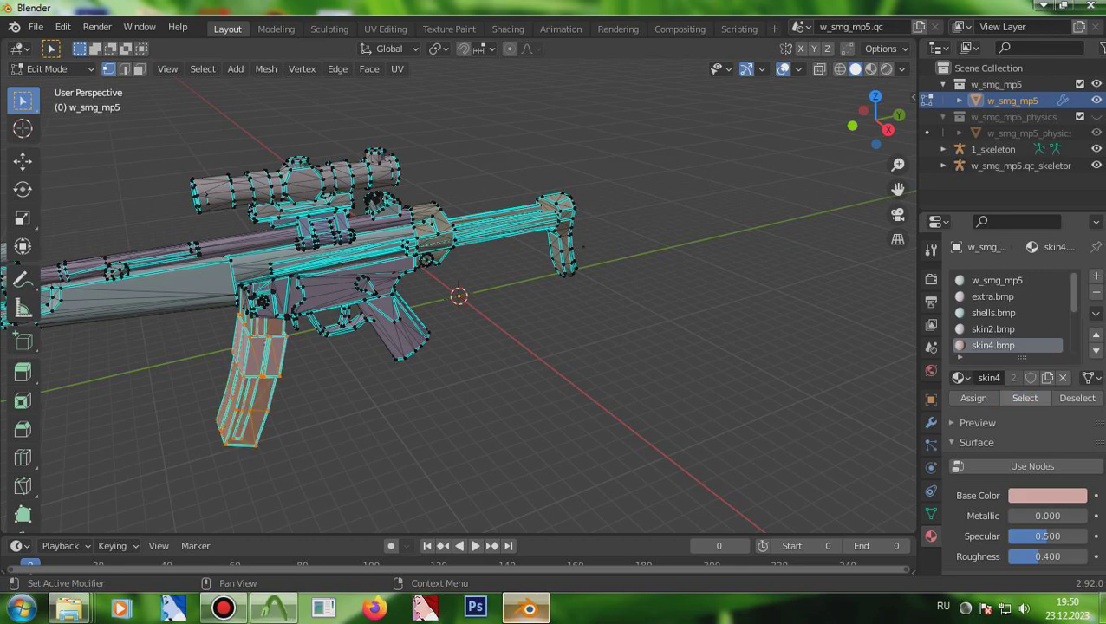
pyautogui.click(931, 513)
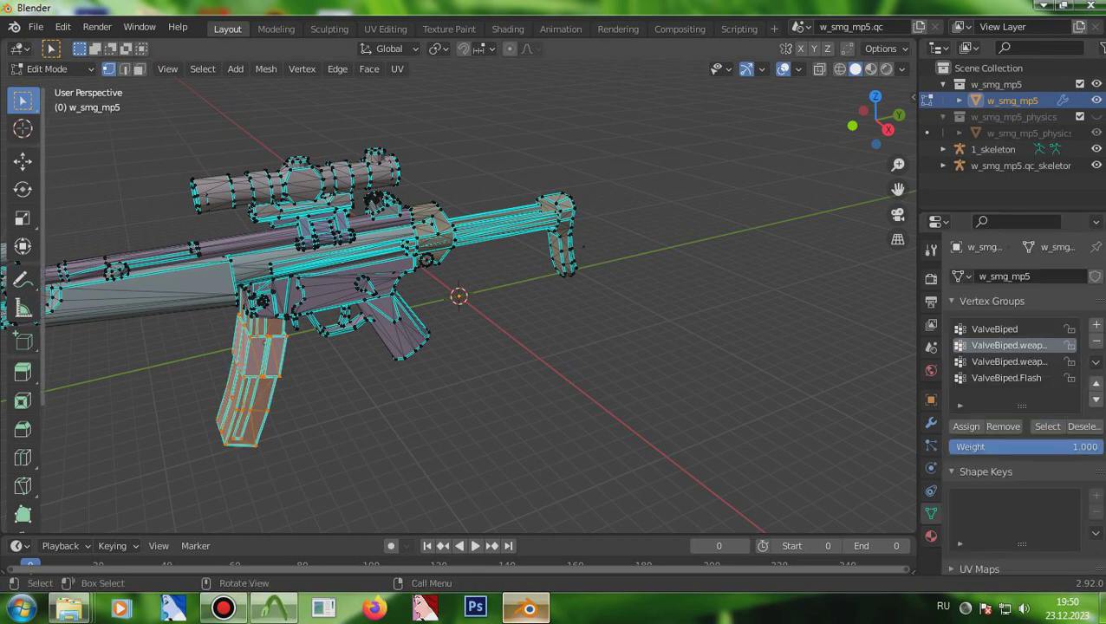
# Try moving the selected magazine down and away from the gun, and undo the move.
pyautogui.click(23, 160)
pyautogui.moveTo(268, 369); pyautogui.dragTo(335, 494)
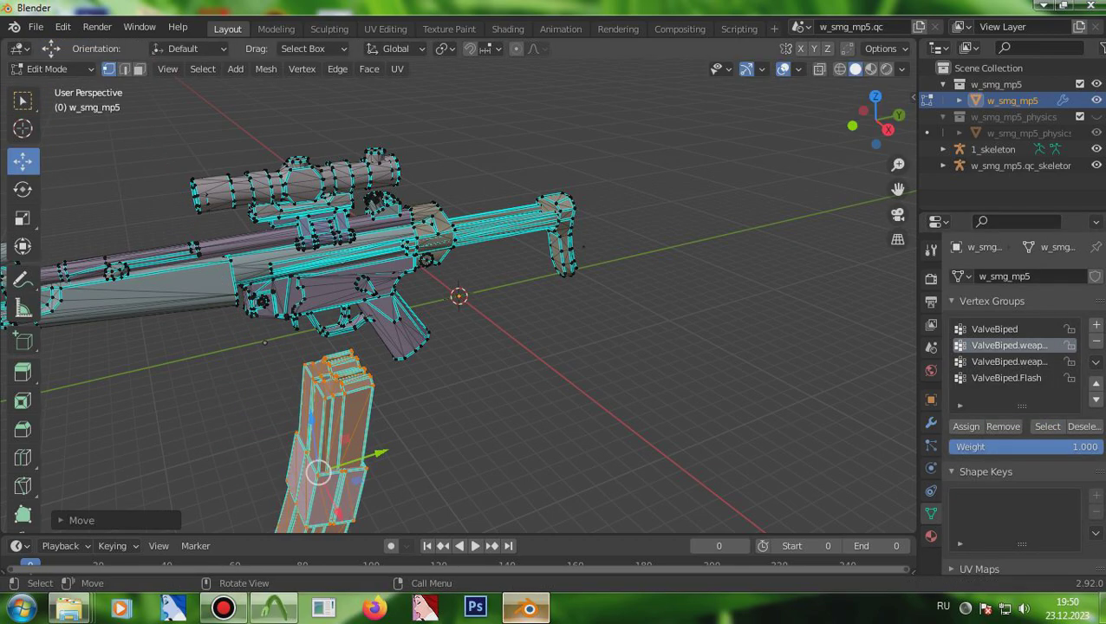
pyautogui.scroll(-4, 335, 364)
pyautogui.hotkey('ctrl', 'z')
pyautogui.scroll(3, 334, 364)
# Check which vertices belong to each of the two ValveBiped.weap… vertex groups, leaving them deselected.
pyautogui.click(1009, 361)
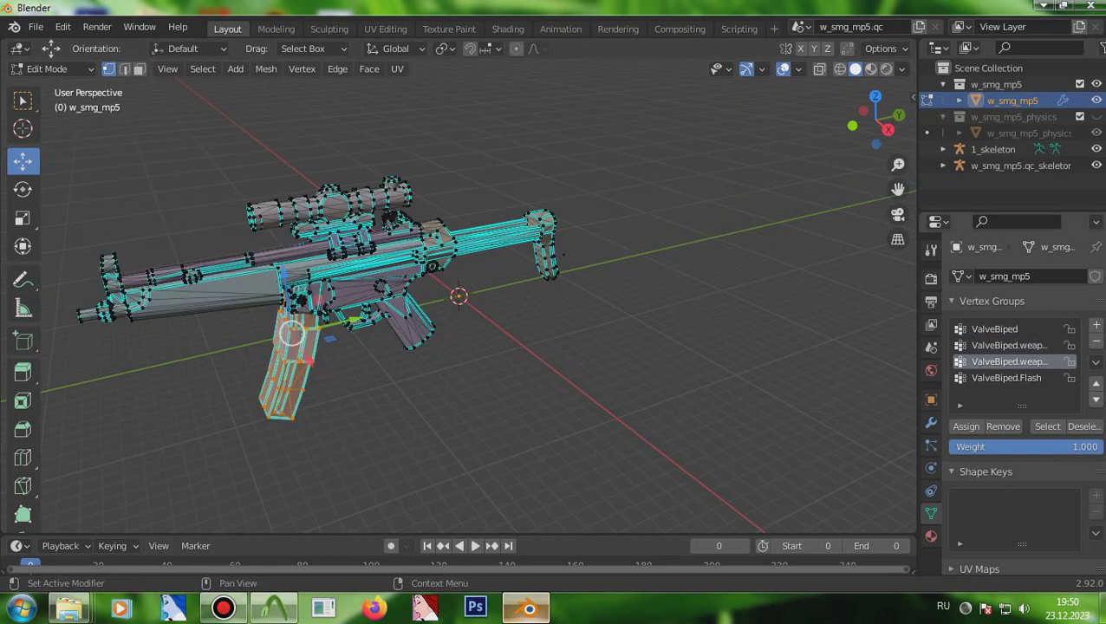
pyautogui.click(1082, 426)
pyautogui.click(1046, 426)
pyautogui.click(1082, 425)
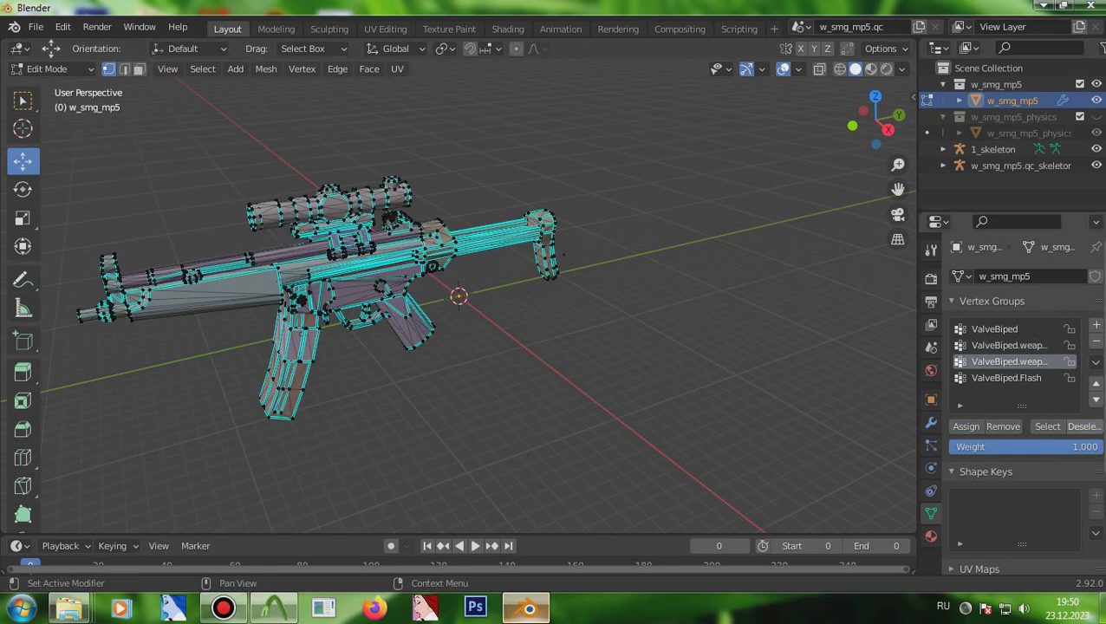
pyautogui.click(1010, 345)
pyautogui.click(1047, 426)
pyautogui.click(1082, 425)
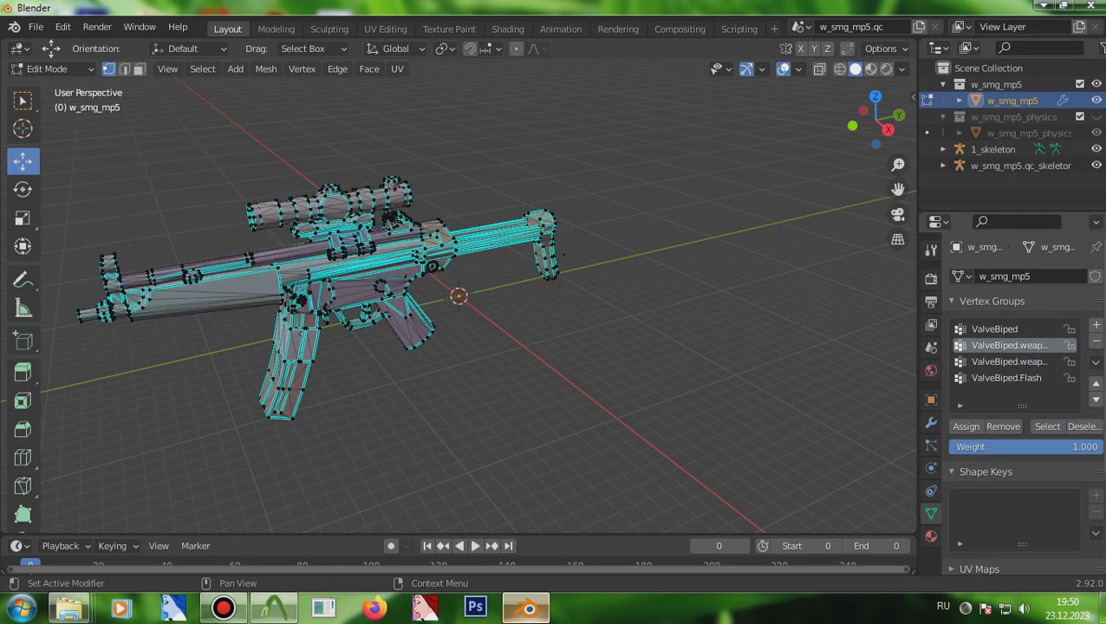
# Return to Object Mode with nothing selected, and set the Source Engine export to SMD format in the Documents folder.
pyautogui.click(50, 69)
pyautogui.click(52, 87)
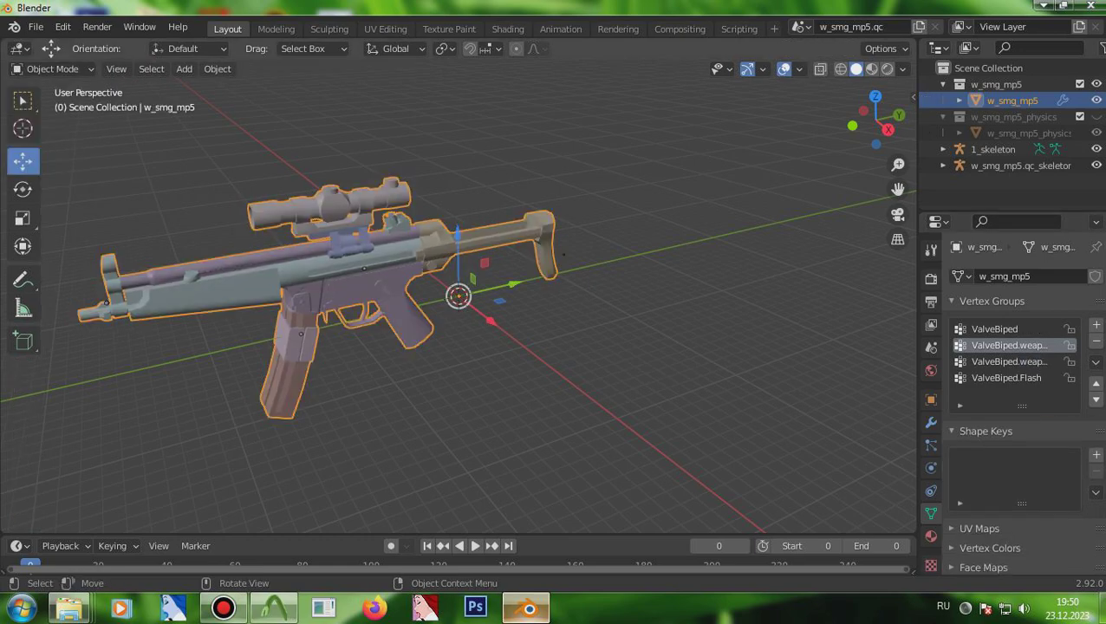
pyautogui.hotkey('alt', 'a')
pyautogui.click(931, 347)
pyautogui.click(1007, 459)
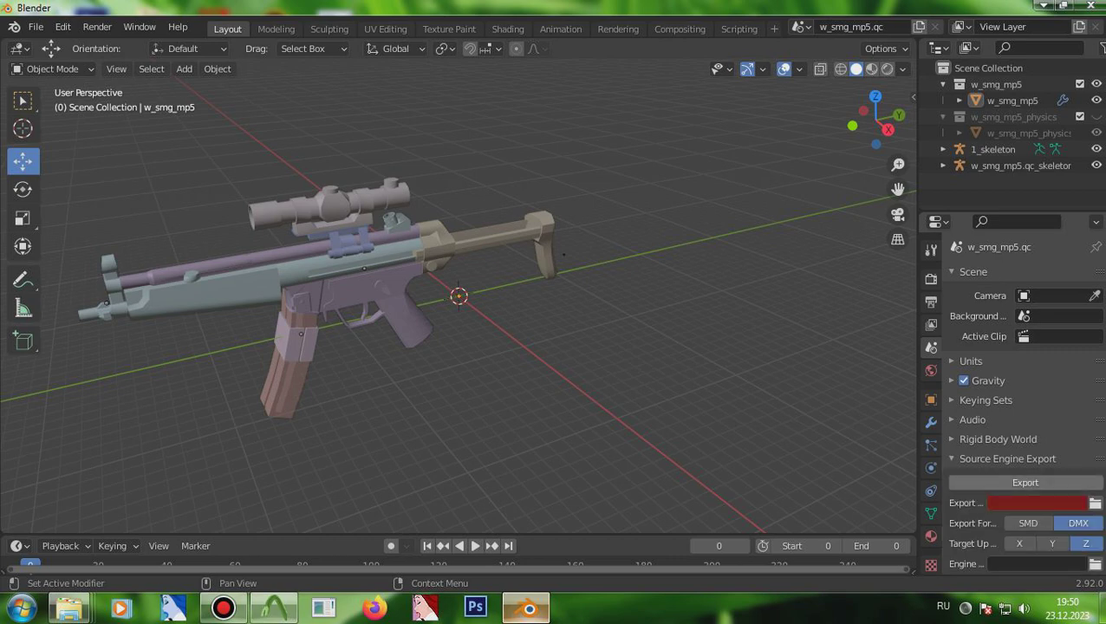
pyautogui.click(1094, 503)
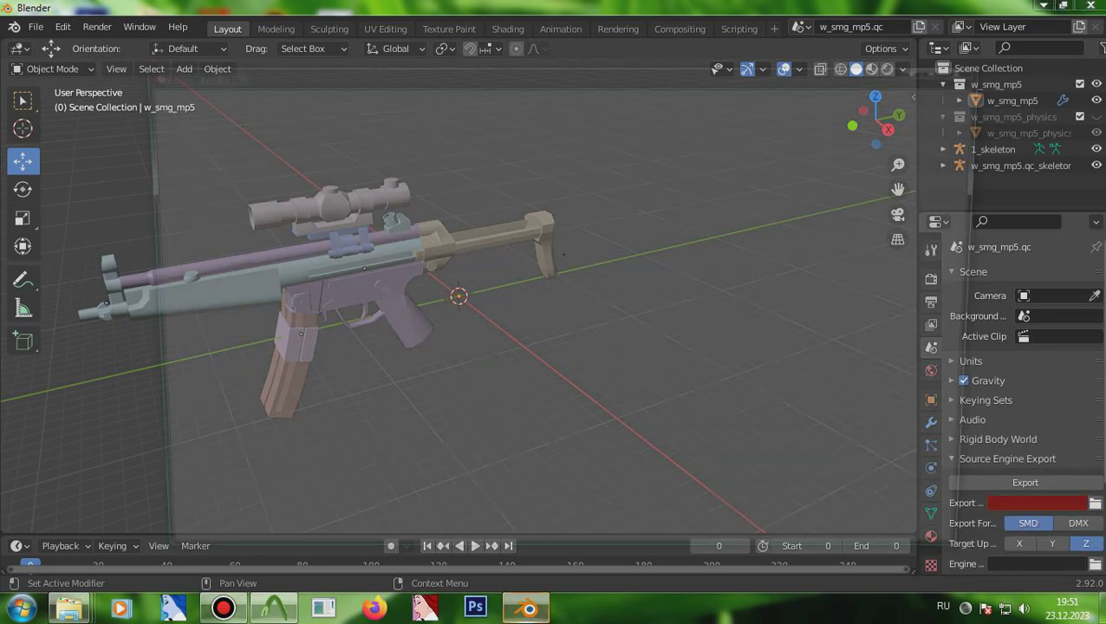
pyautogui.click(822, 554)
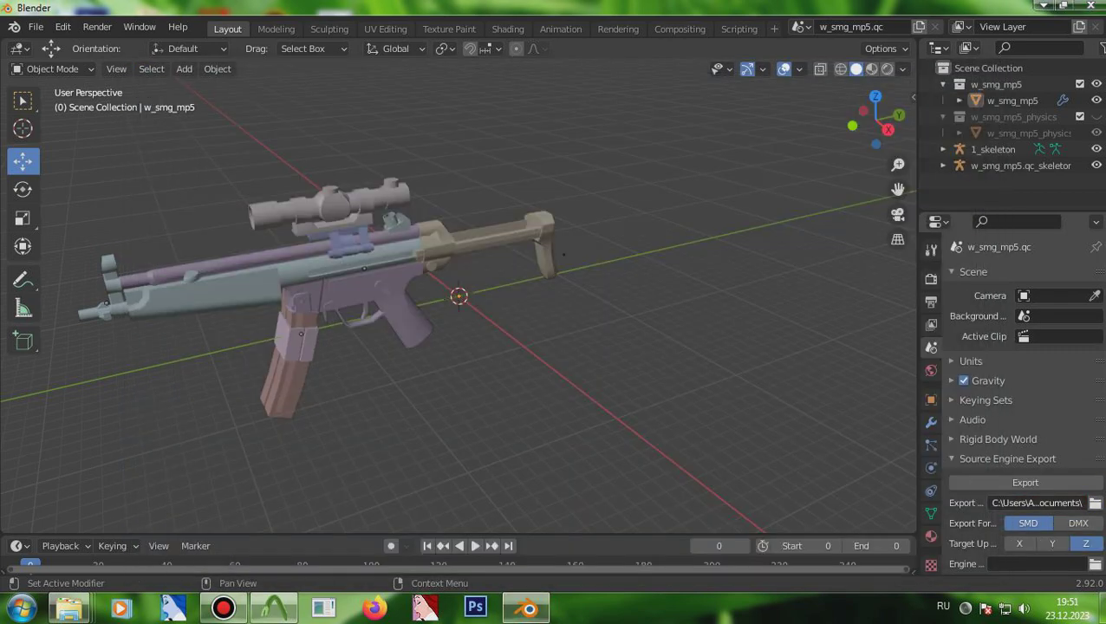
# Export w_smg_mp5.smd and close Blender without saving the scene.
pyautogui.click(1021, 483)
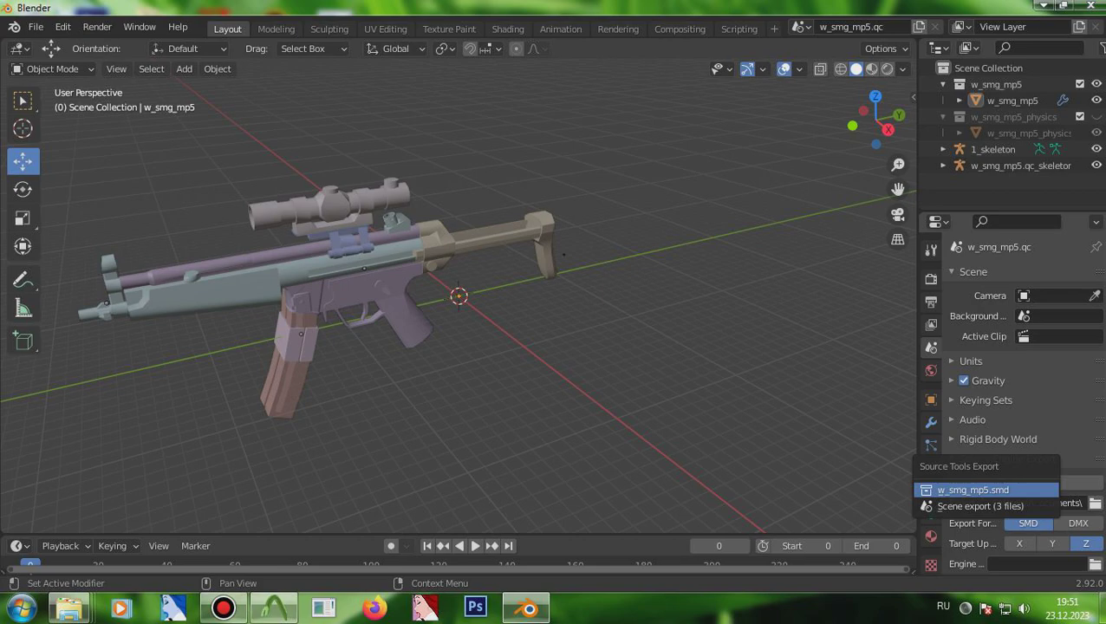
pyautogui.click(971, 490)
pyautogui.click(1090, 5)
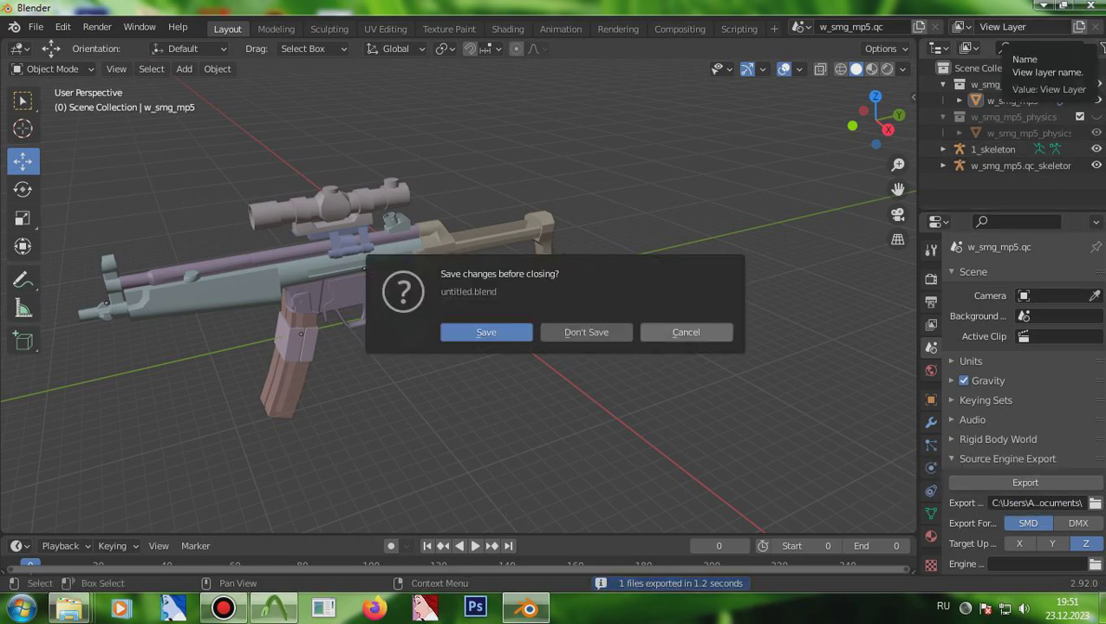
pyautogui.click(586, 332)
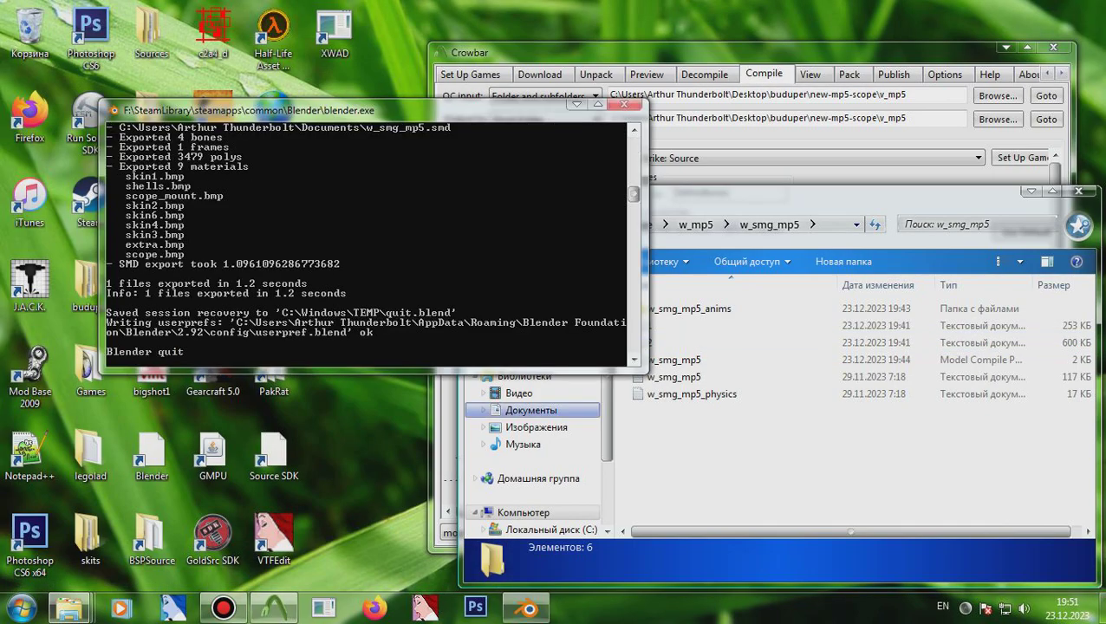
# Move the exported w_smg_mp5.smd from Documents into the w_mp5\w_smg_mp5 folder, replacing the existing file.
pyautogui.click(531, 410)
pyautogui.click(934, 390)
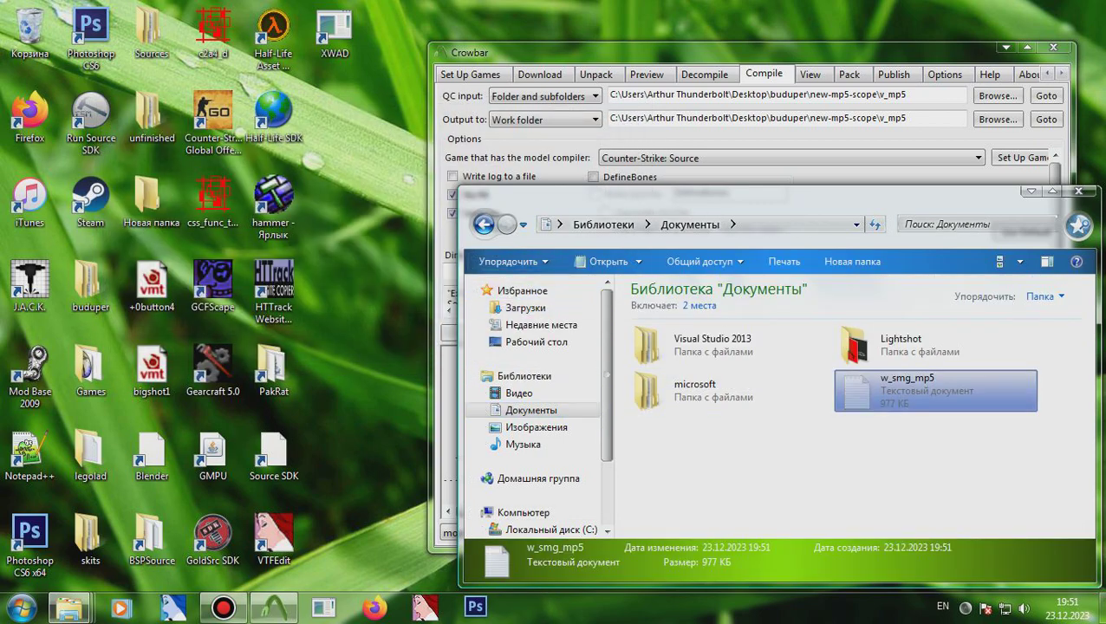
pyautogui.hotkey('alt', 'Left')
pyautogui.hotkey('ctrl', 'v')
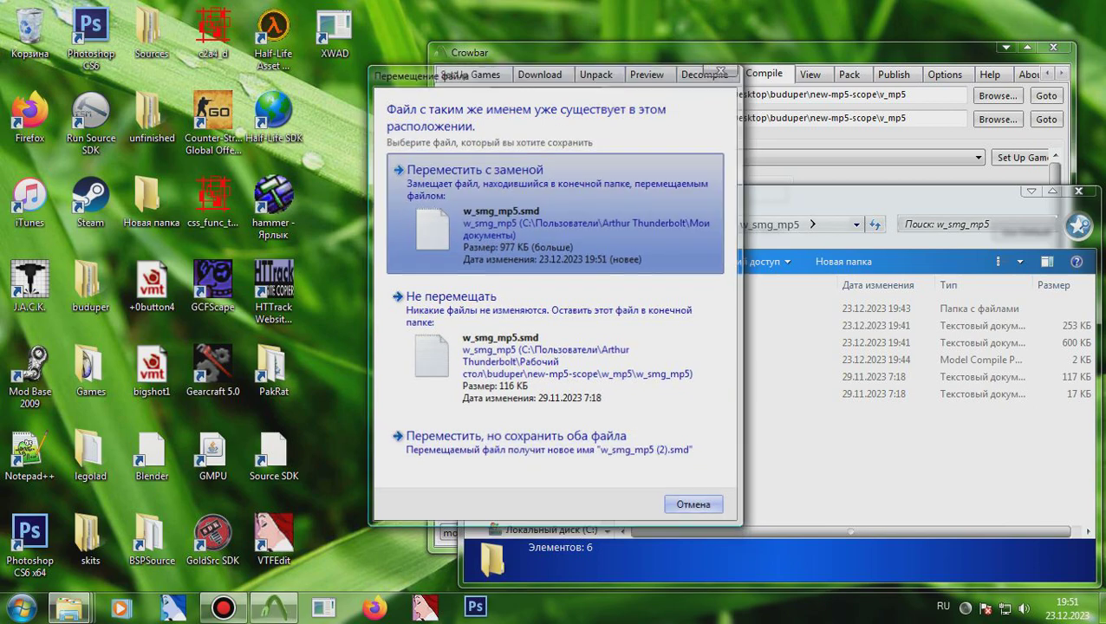
pyautogui.press('Return')
pyautogui.click(965, 608)
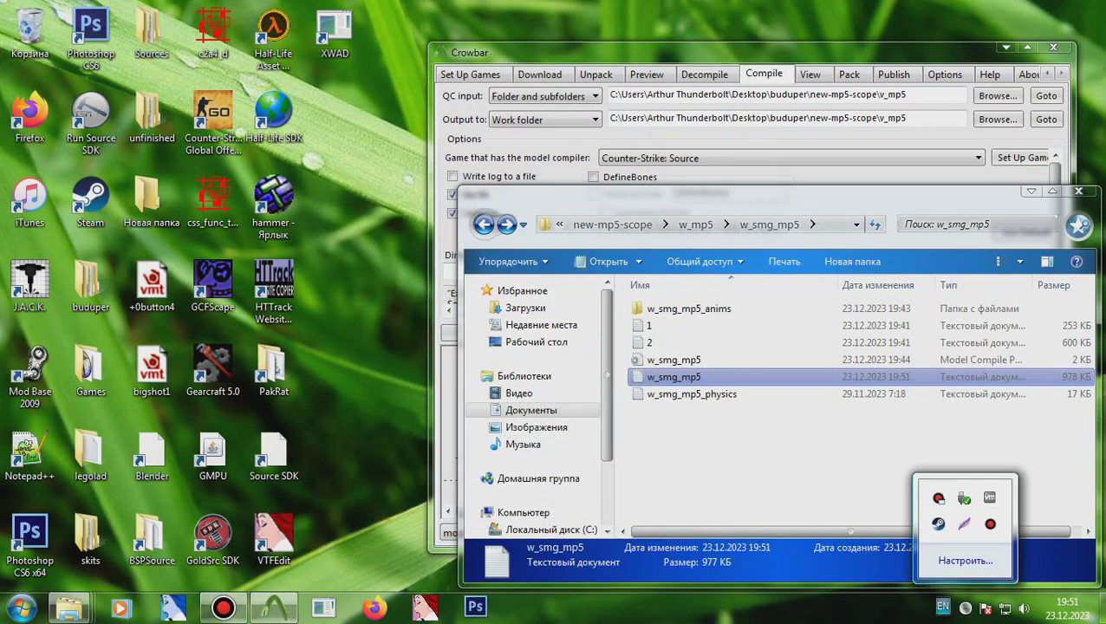
pyautogui.click(780, 450)
# In Crowbar, set the QC input to the new-mp5-scope\w_mp5\w_smg_mp5 folder and compile the world model.
pyautogui.click(834, 225)
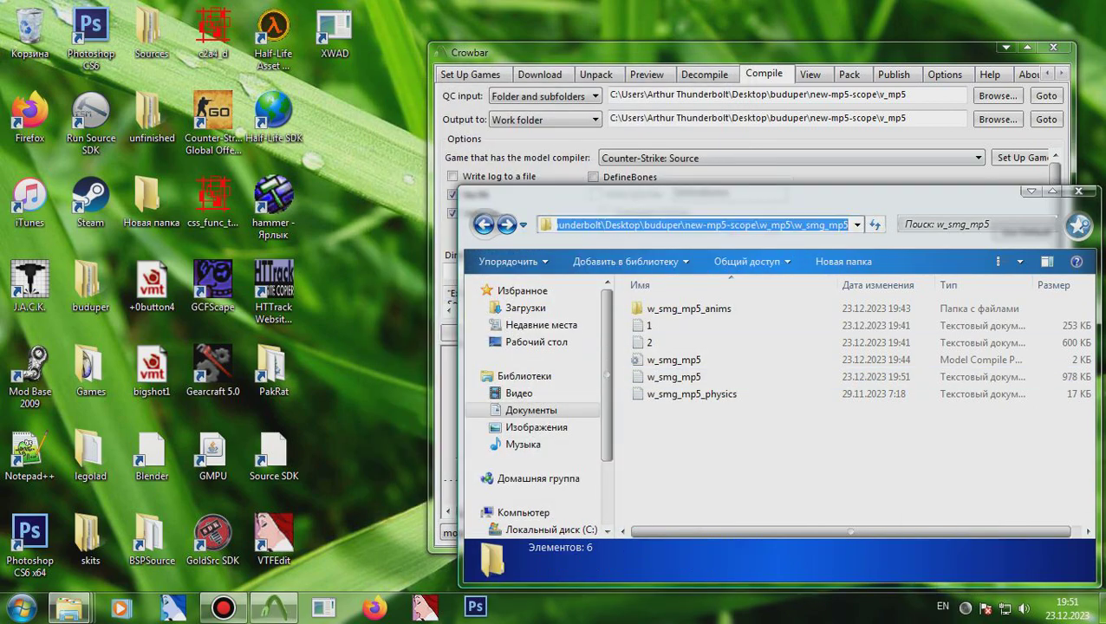
pyautogui.click(936, 94)
pyautogui.hotkey('ctrl', 'a')
pyautogui.write('C:\\Users\\Arthur Thunderbolt\\Desktop\\buduper\\new-mp5-scope\\w_mp5\\w_smg_mp5')
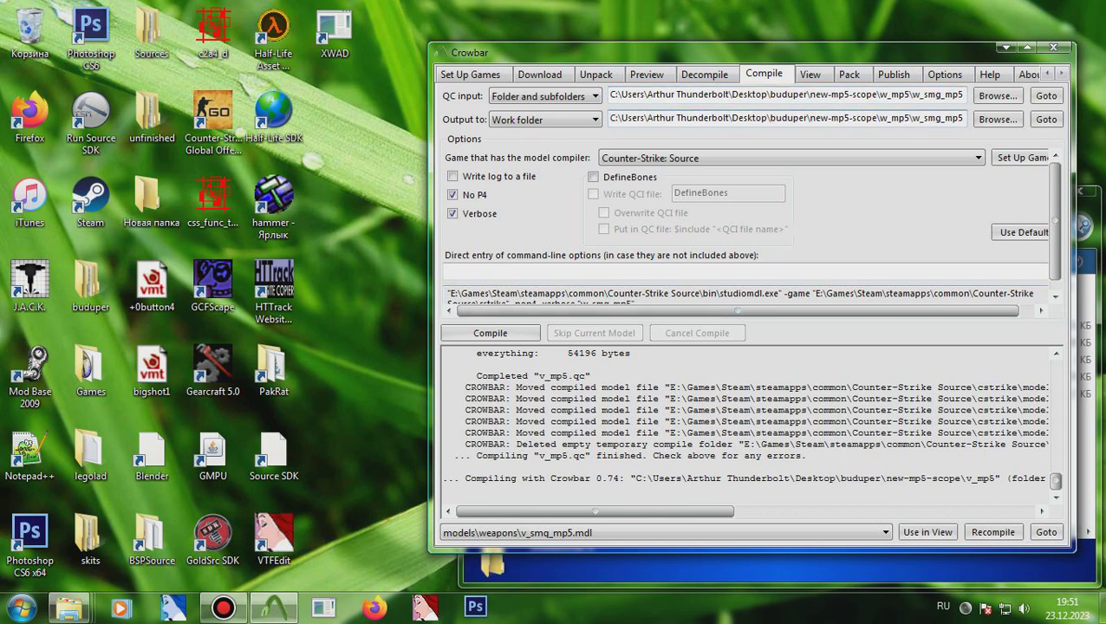
pyautogui.click(490, 333)
# Move the compiled models folder into new-mp5-scope\addon, merging it with the existing models folder.
pyautogui.hotkey('alt', 'Tab')
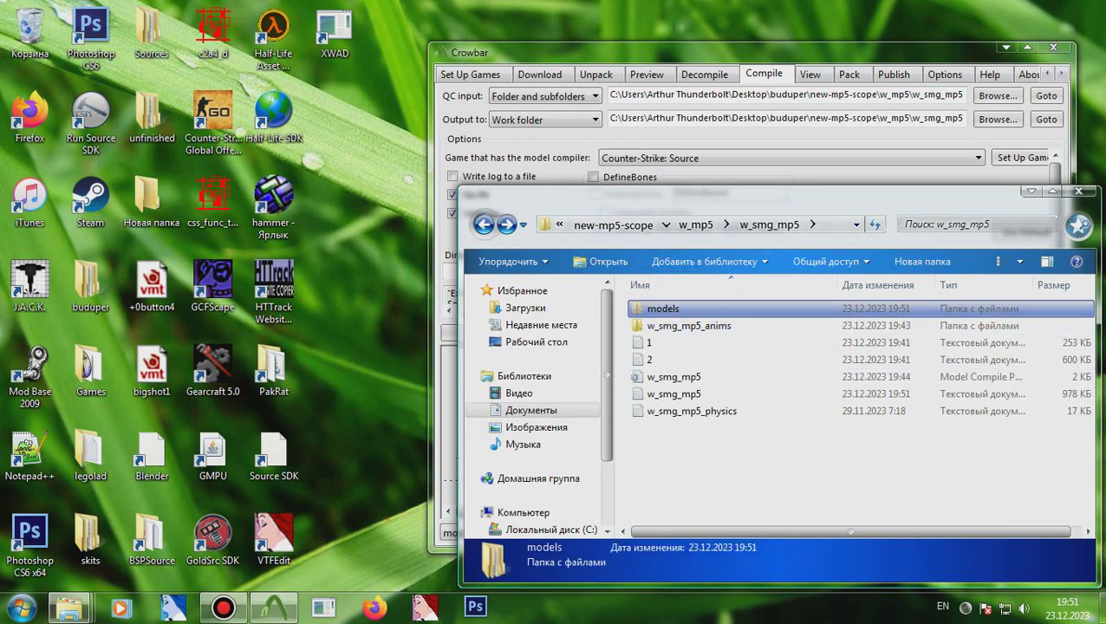
pyautogui.click(612, 225)
pyautogui.doubleClick(663, 308)
pyautogui.hotkey('ctrl', 'v')
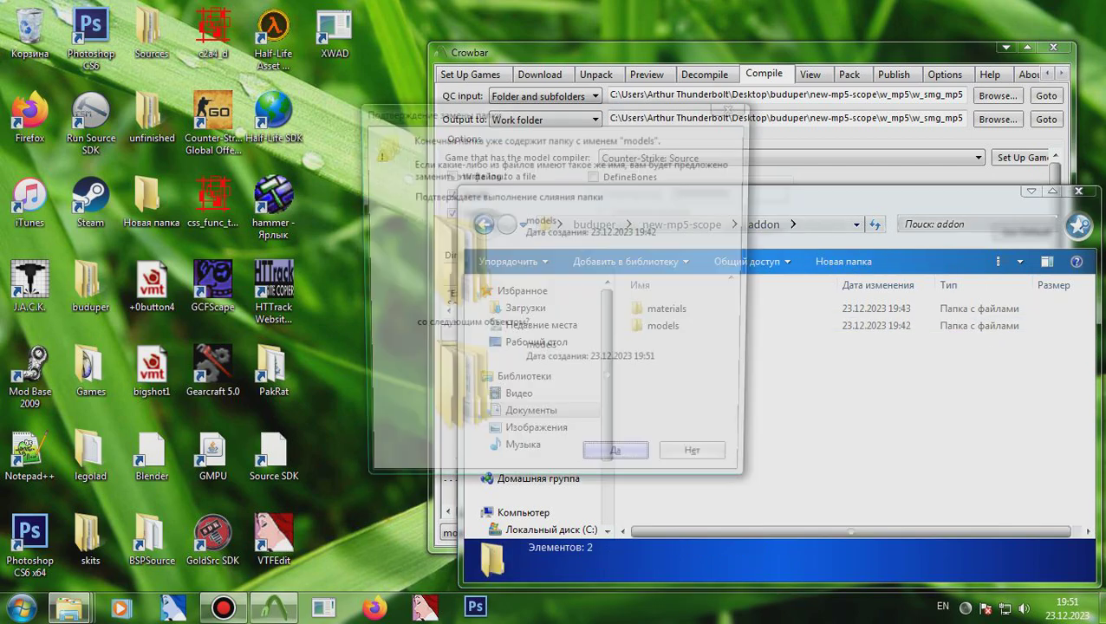
pyautogui.press('Return')
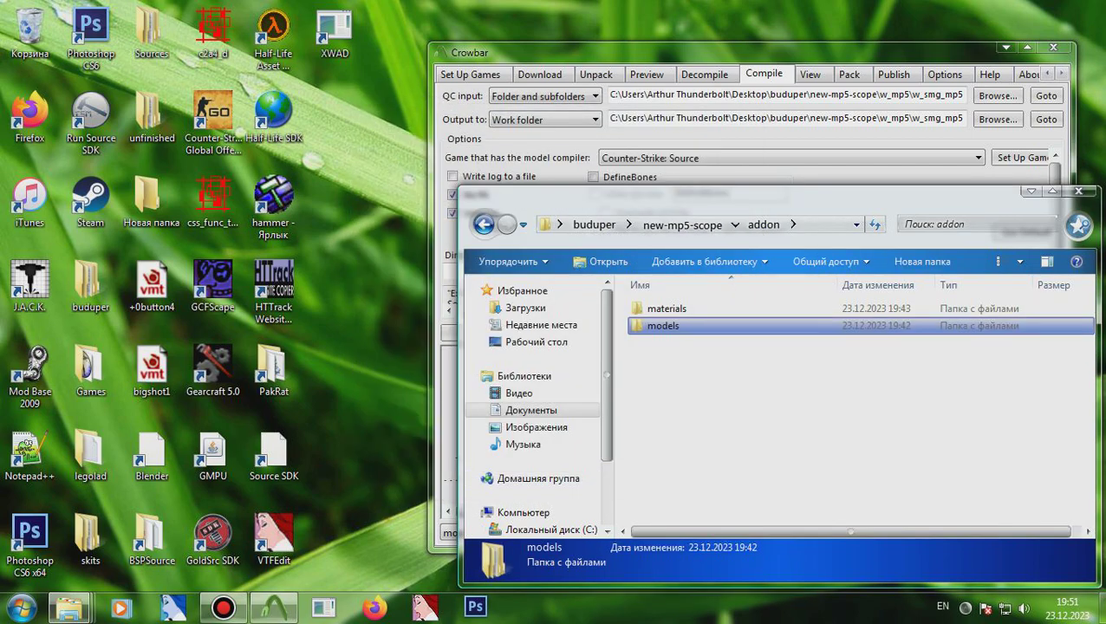
# Rename the addon folder as addon-mp5-scope and move the w_mp5 folder into srcs.
pyautogui.hotkey('alt', 'Up')
pyautogui.press('F2')
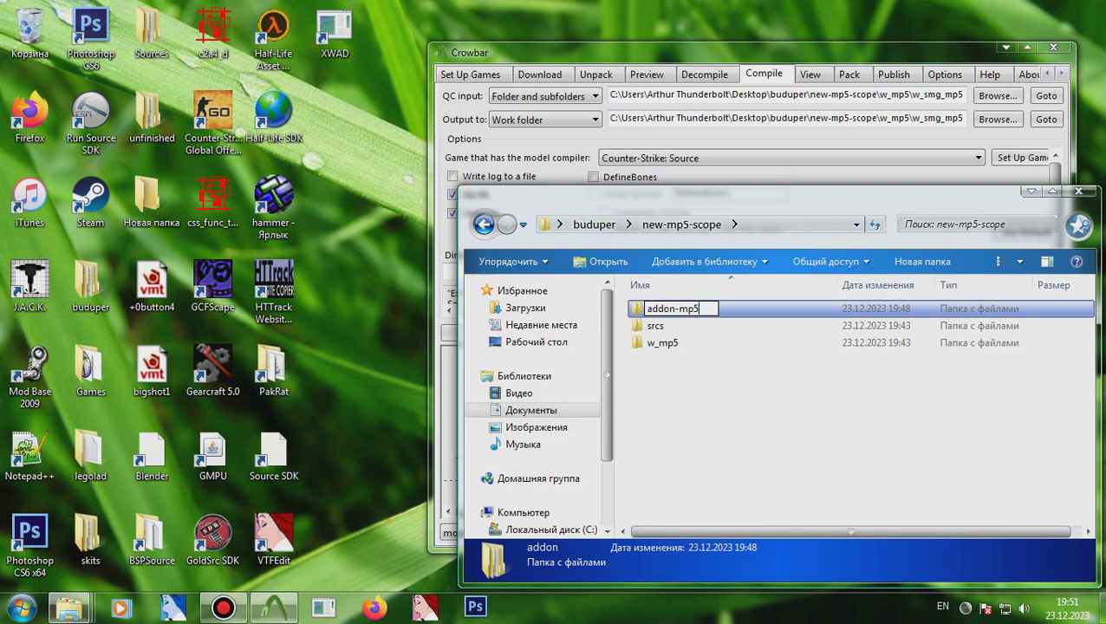
pyautogui.write('-mp5-scope')
pyautogui.press('Return')
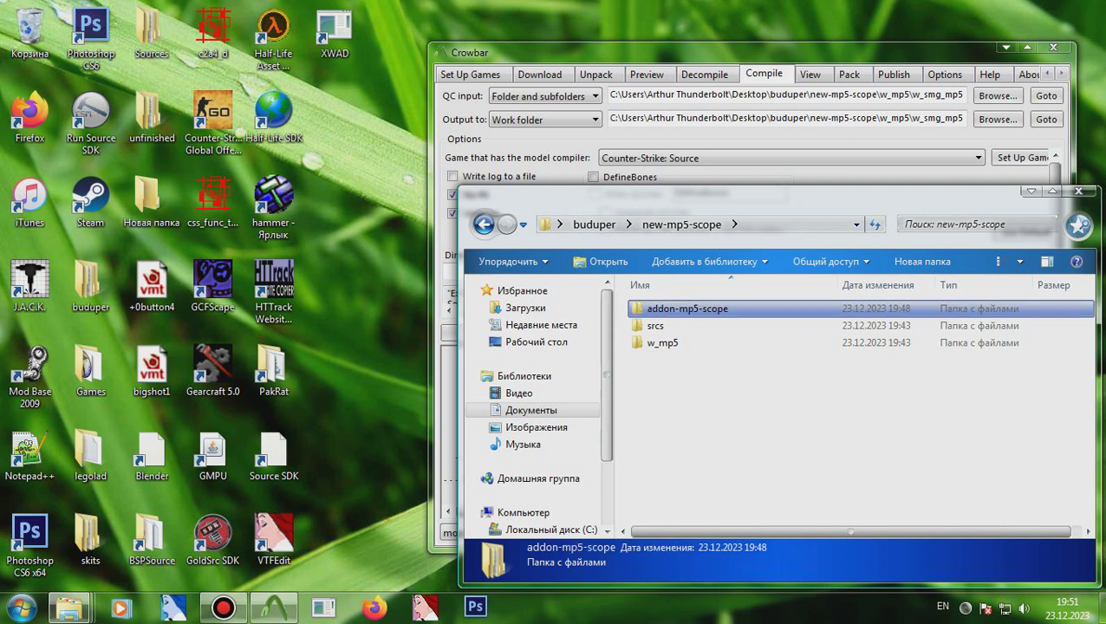
pyautogui.moveTo(674, 342); pyautogui.dragTo(677, 325)
# Copy the addon-mp5-scope folder into E:\Games\Steam\steamapps\common\Counter-Strike Source\cstrike\custom.
pyautogui.click(680, 308)
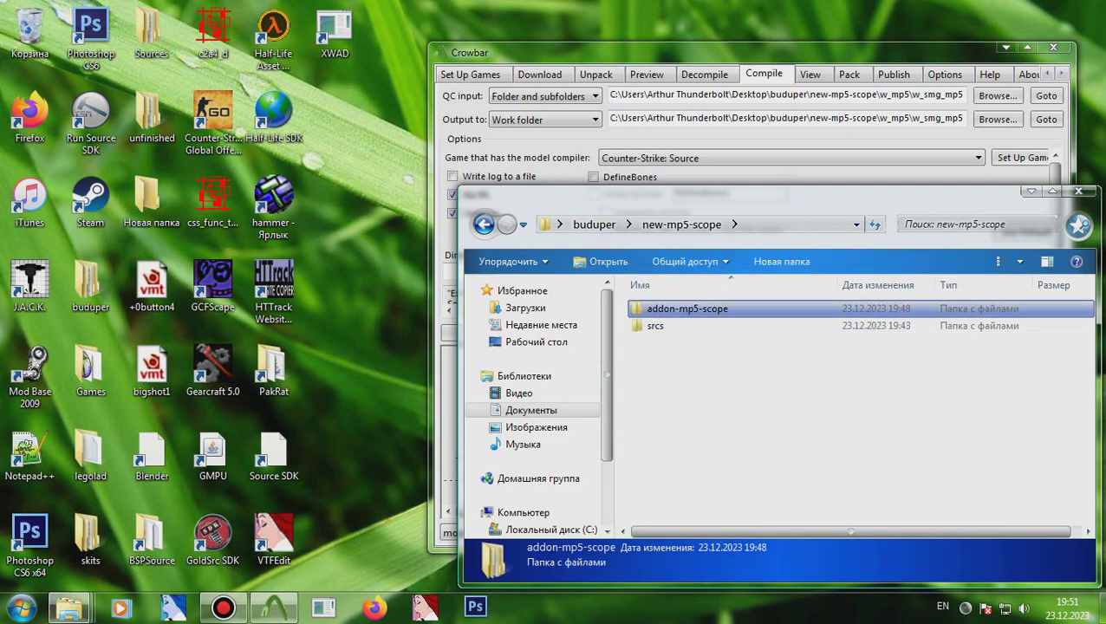
pyautogui.moveTo(606, 374); pyautogui.dragTo(606, 425)
pyautogui.click(538, 471)
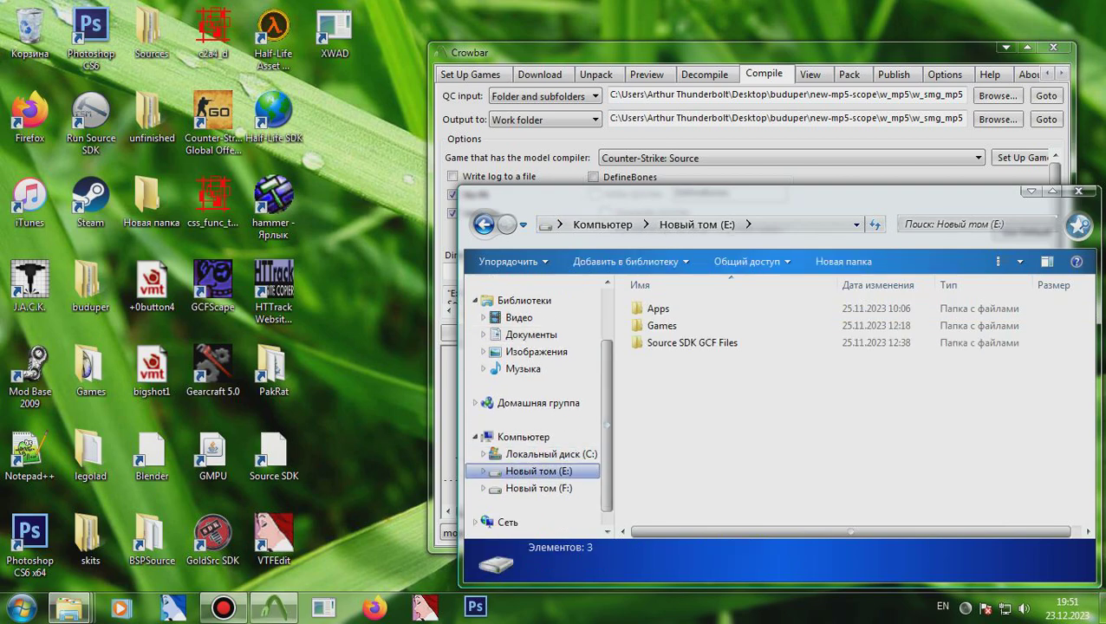
pyautogui.click(691, 342)
pyautogui.doubleClick(662, 325)
pyautogui.doubleClick(694, 309)
pyautogui.doubleClick(693, 308)
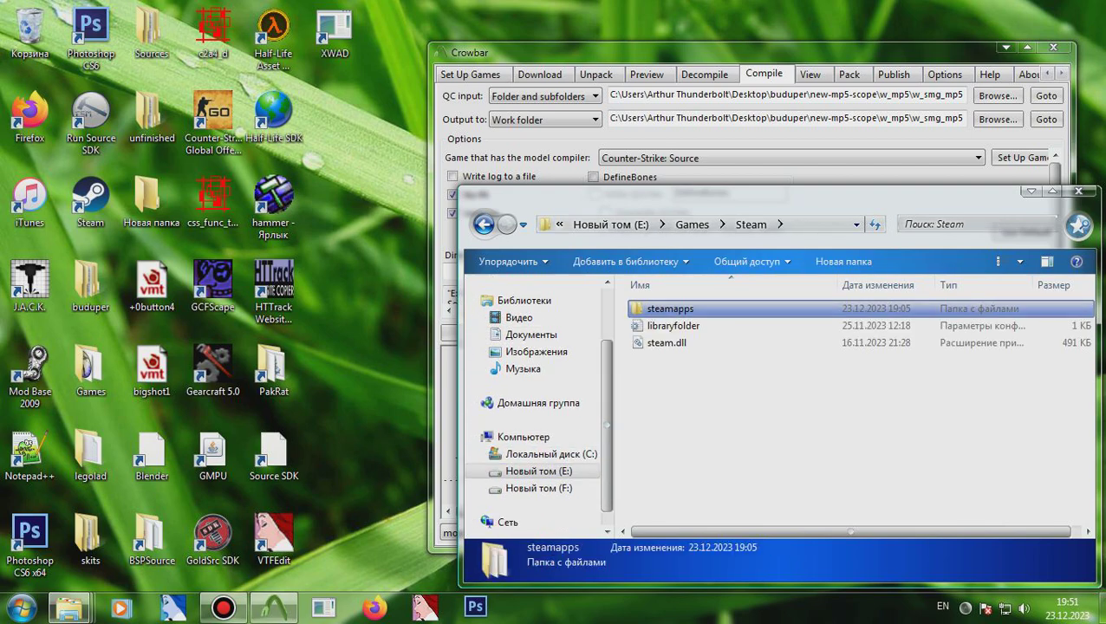
pyautogui.doubleClick(693, 309)
pyautogui.doubleClick(694, 325)
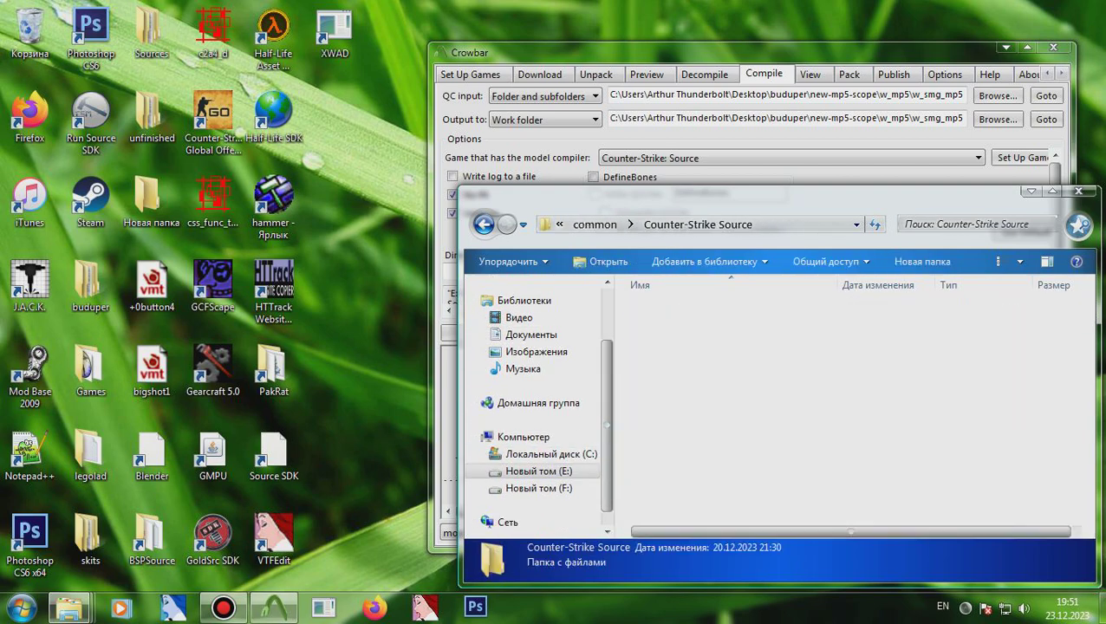
pyautogui.doubleClick(693, 343)
pyautogui.press('Return')
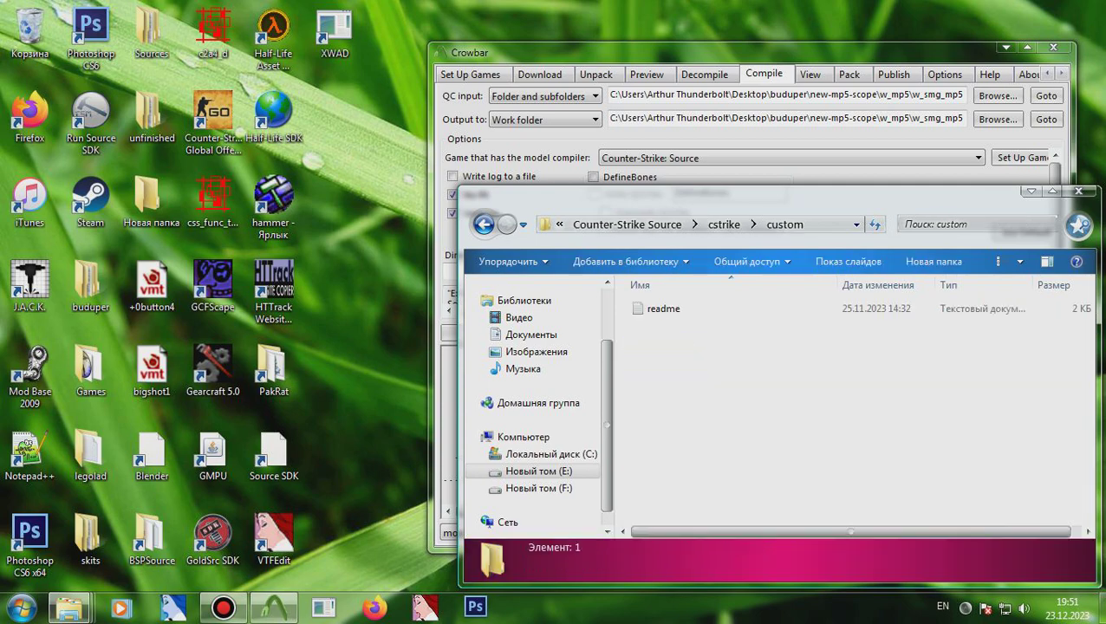
pyautogui.hotkey('ctrl', 'v')
# Launch Counter-Strike: Source through Steam.
pyautogui.click(965, 608)
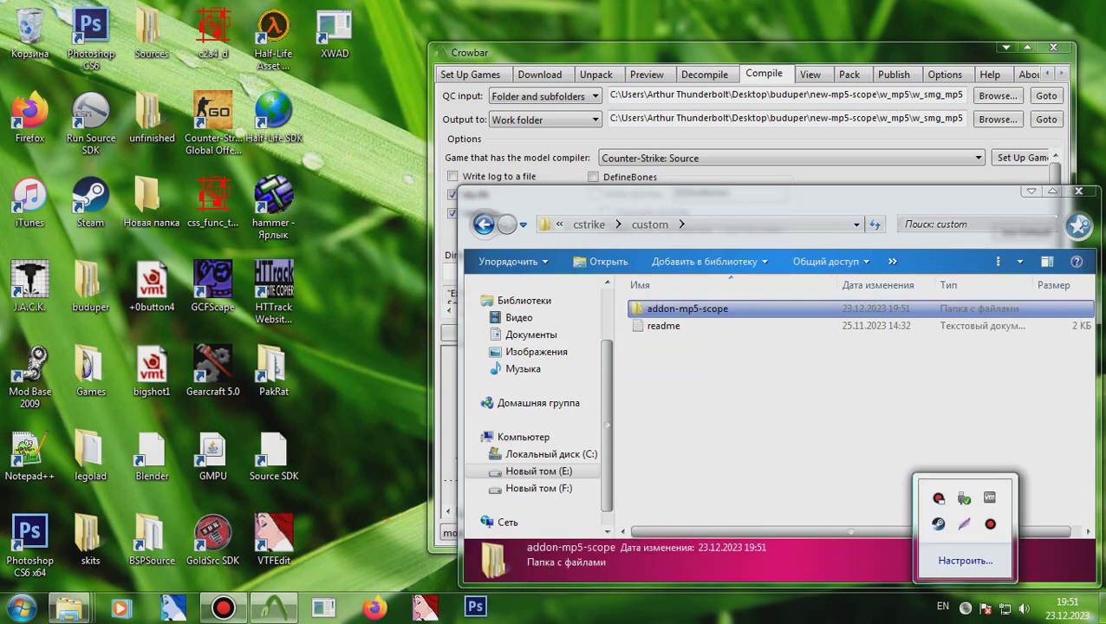
pyautogui.rightClick(937, 523)
pyautogui.click(1019, 198)
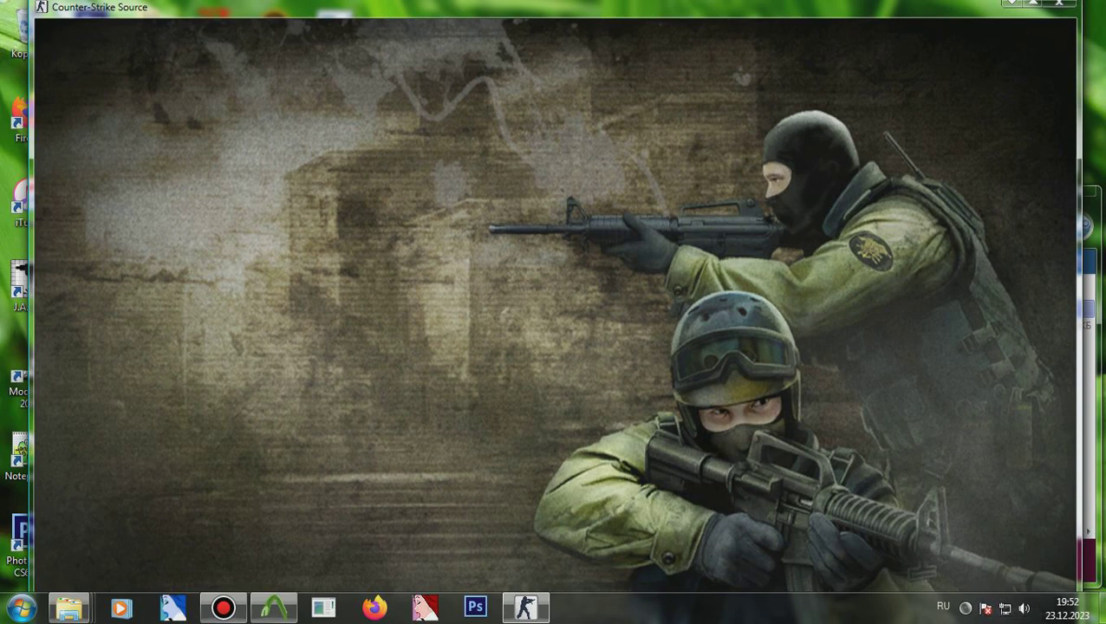
# Create a local server on the cs_assault map and join it with an automatically assigned team and player class.
pyautogui.click(125, 377)
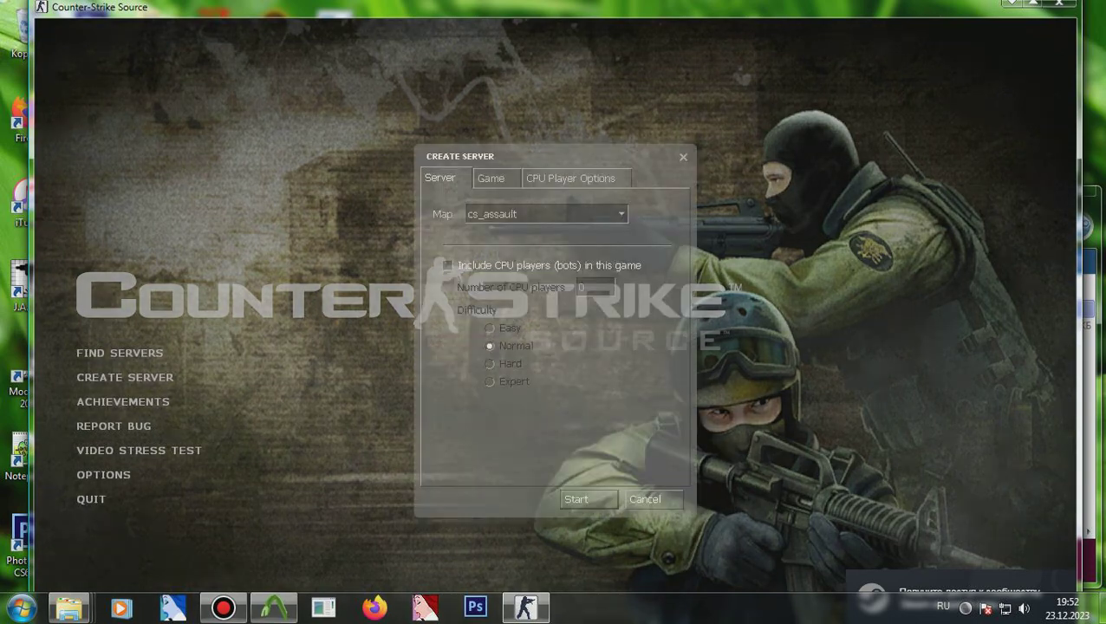
pyautogui.click(576, 498)
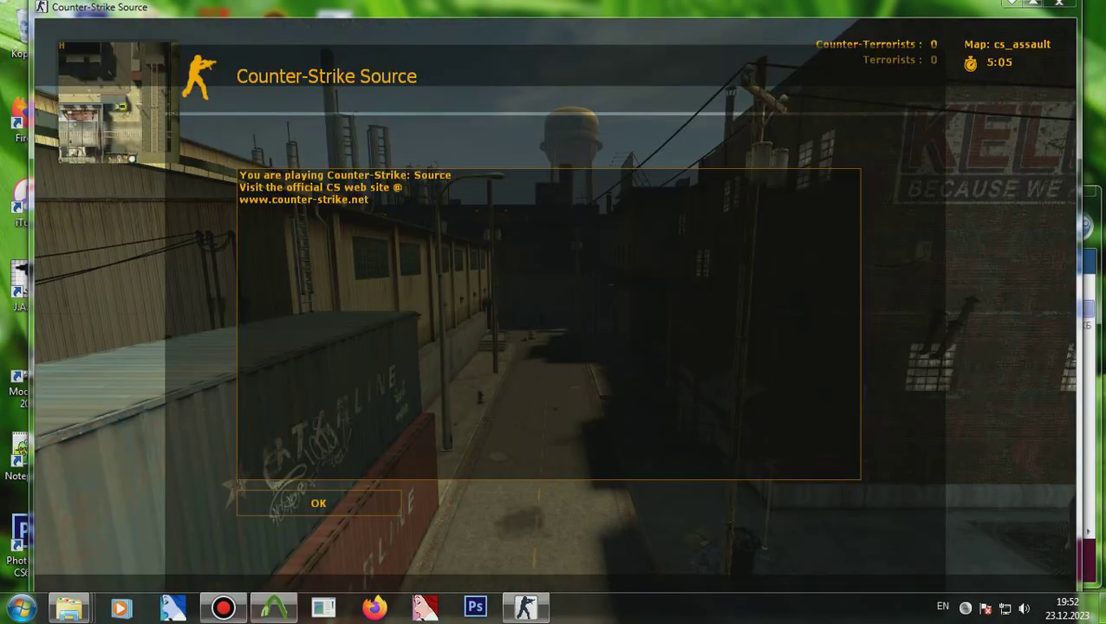
pyautogui.press('Return')
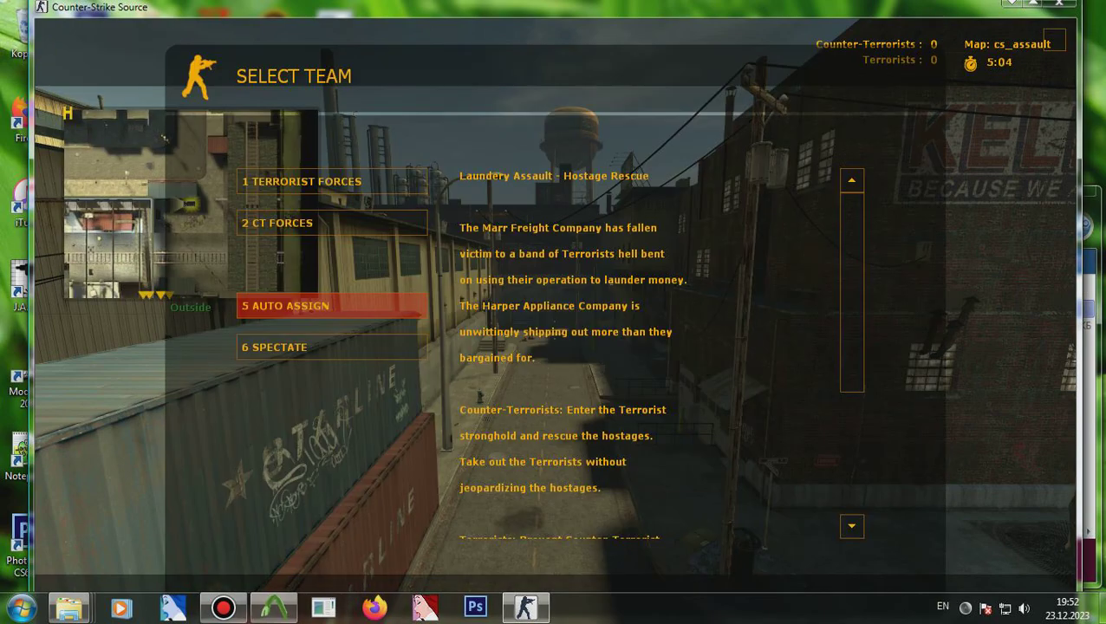
pyautogui.press('Return')
pyautogui.press('Return')
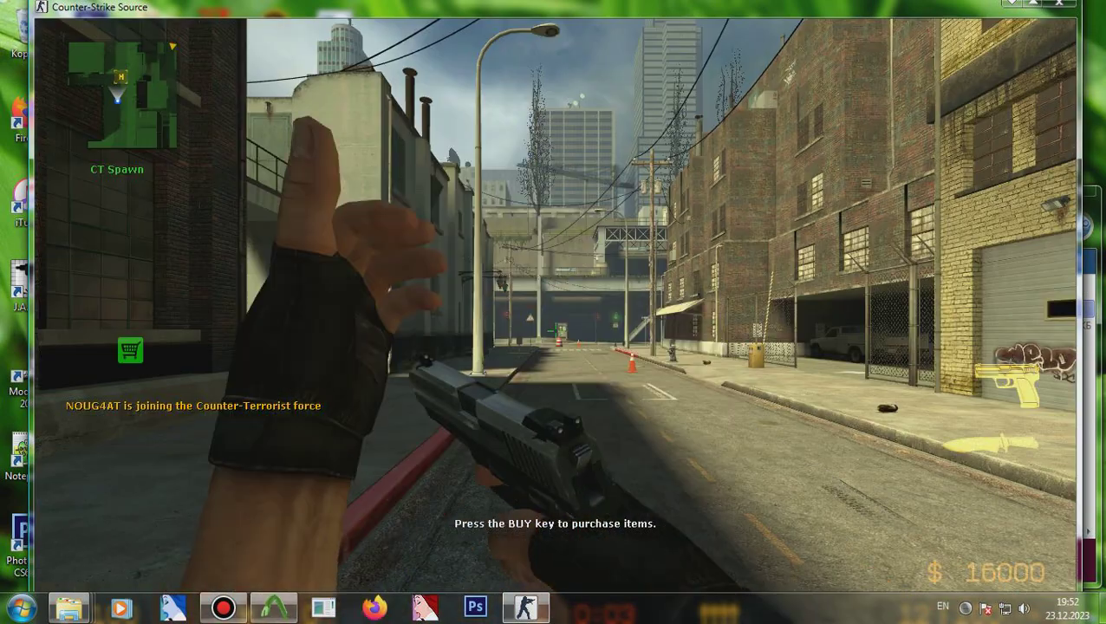
# Buy the KM Sub-Machine Gun and walk along the street to check the scoped MP5's first-person model.
pyautogui.press('b')
pyautogui.press('3')
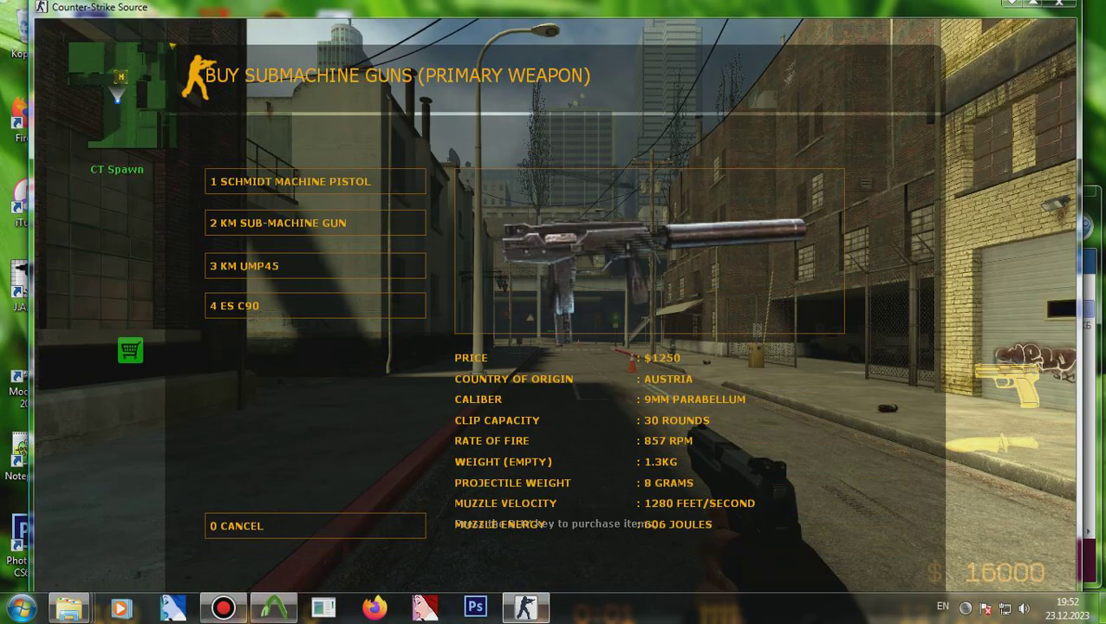
pyautogui.press('2')
pyautogui.press('w')
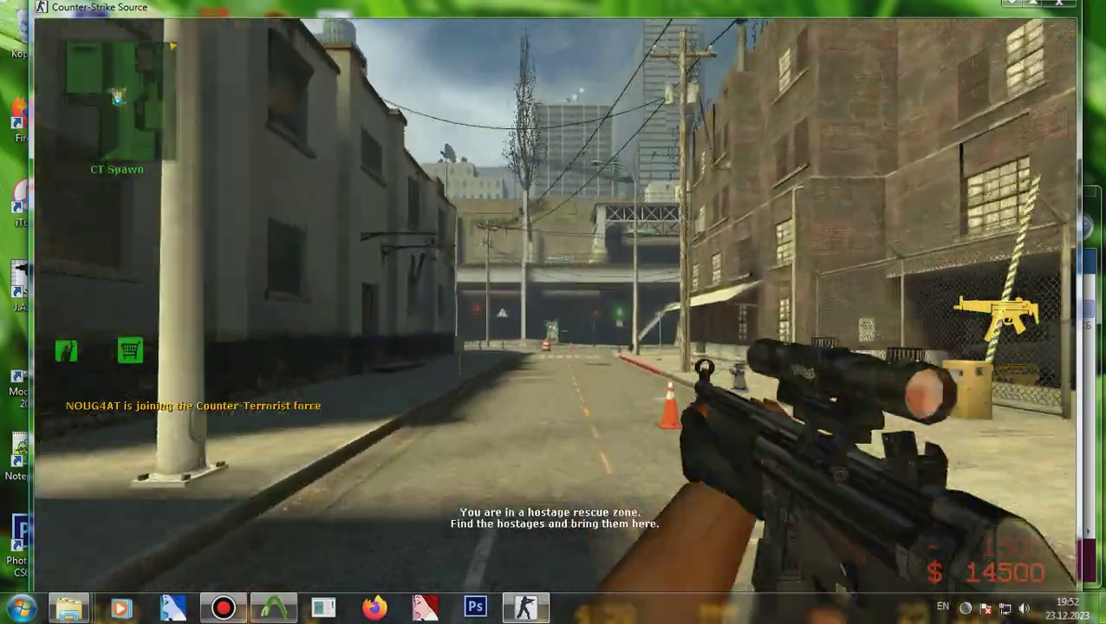
pyautogui.press('w')
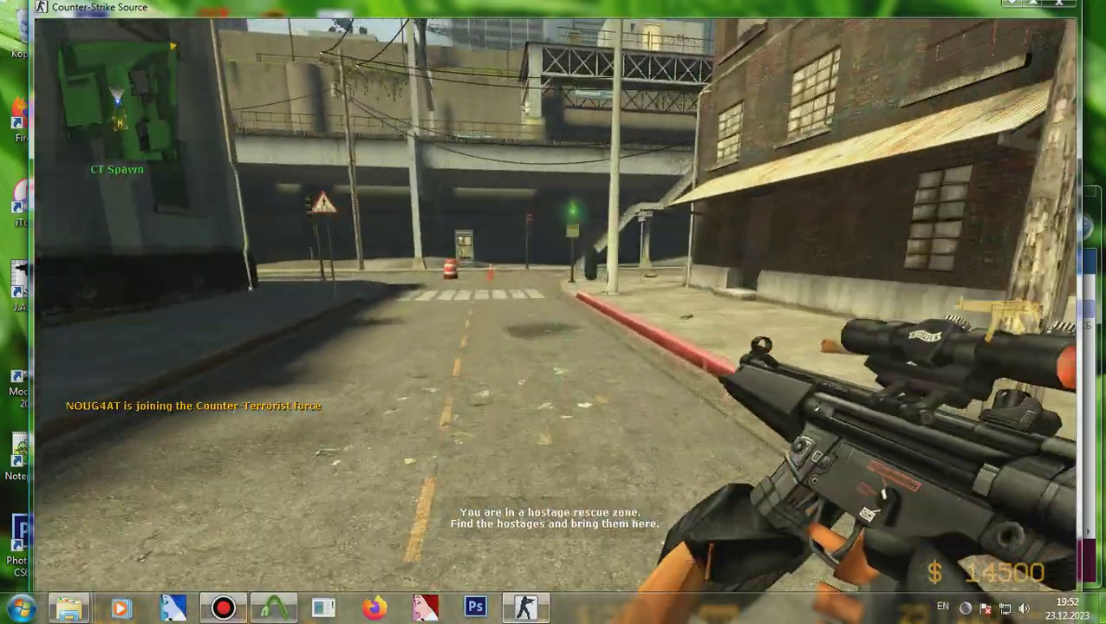
pyautogui.press('w')
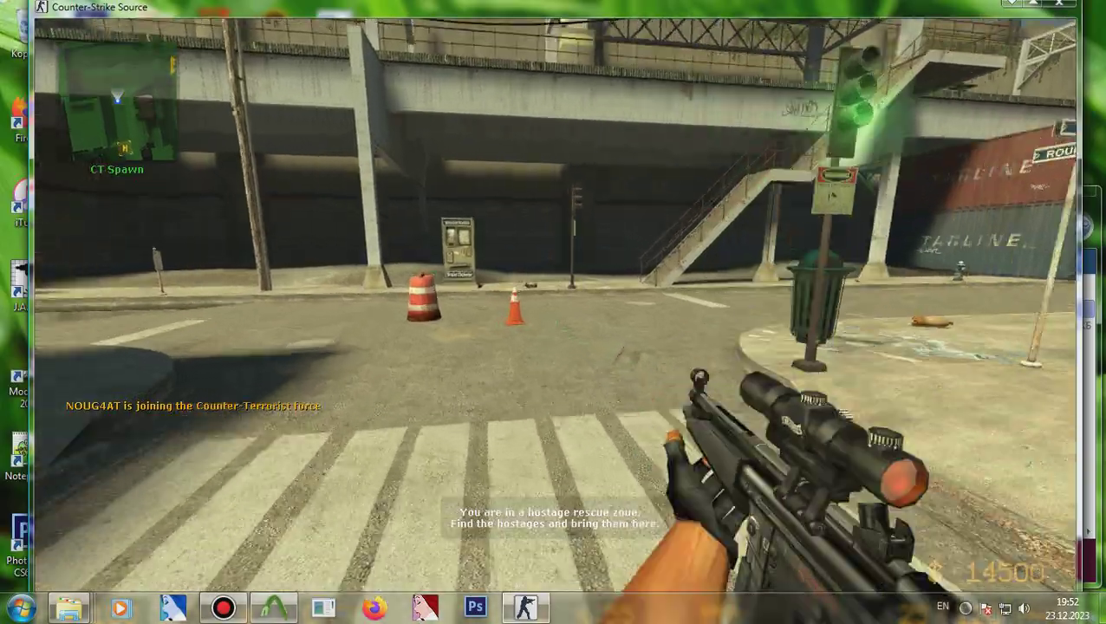
pyautogui.press('w')
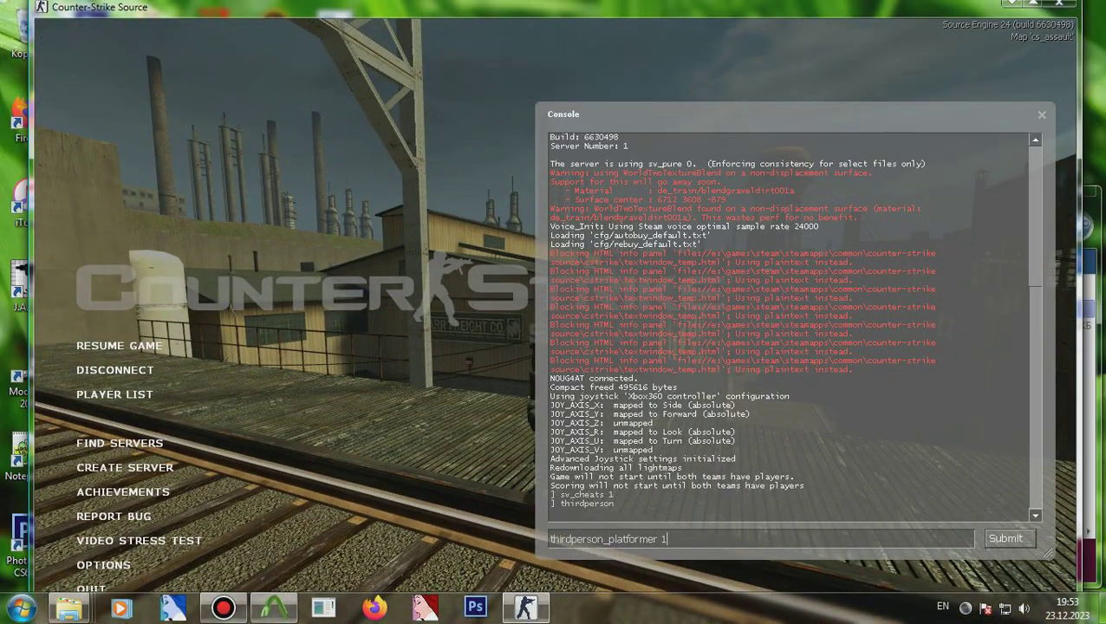
# Run thirdperson_platformer 1 in the console and walk around the overpass tracks to inspect the scoped MP5's world model.
pyautogui.press('Return')
pyautogui.press('Escape')
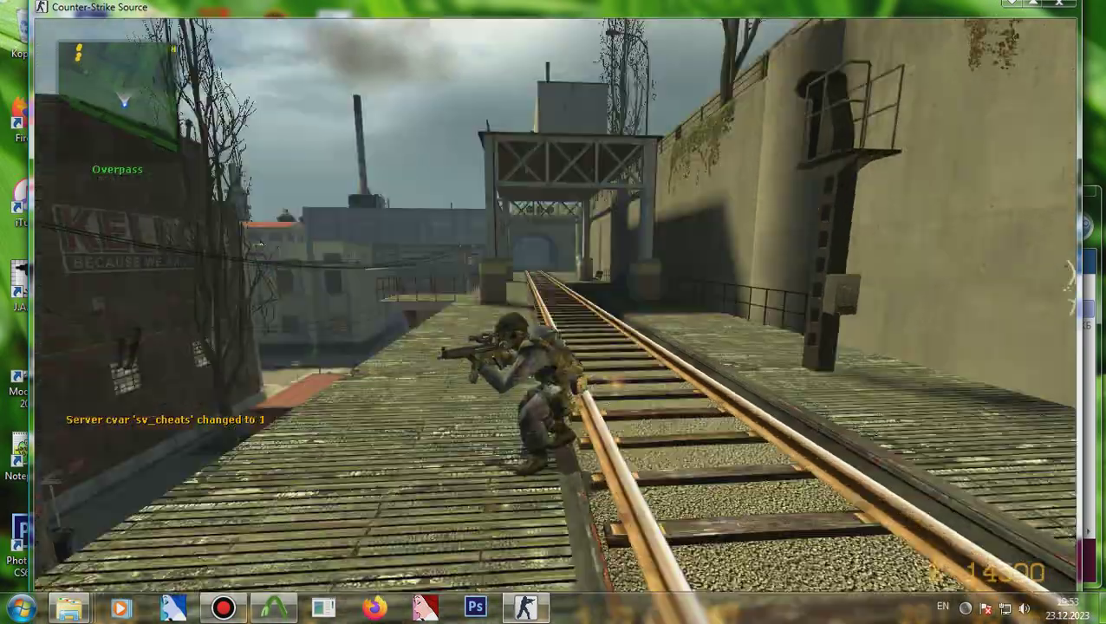
pyautogui.press('w')
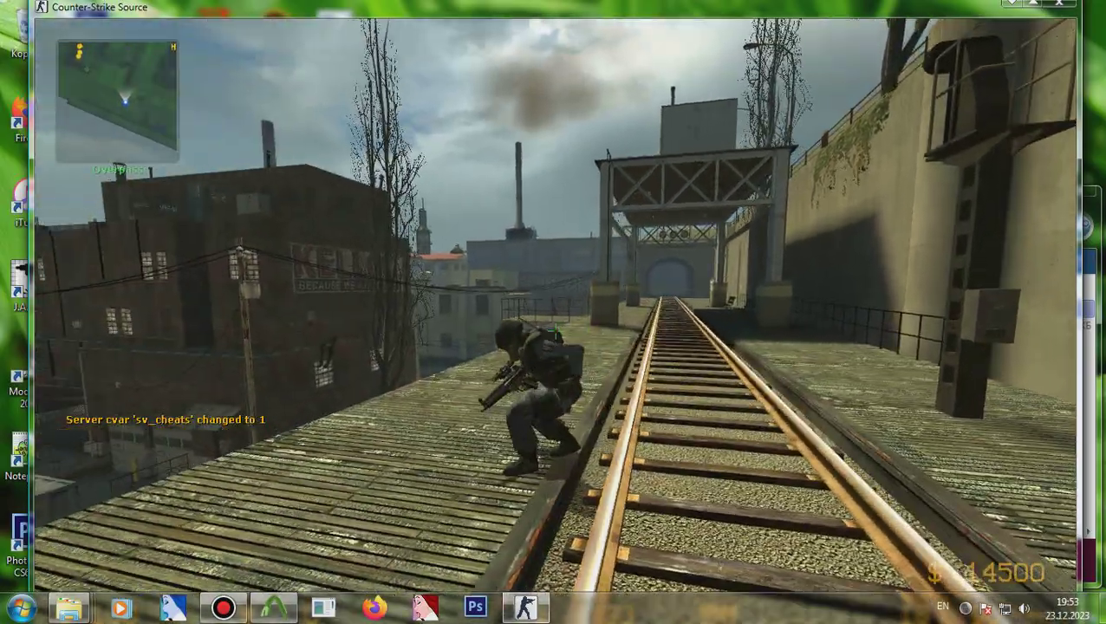
pyautogui.press('w')
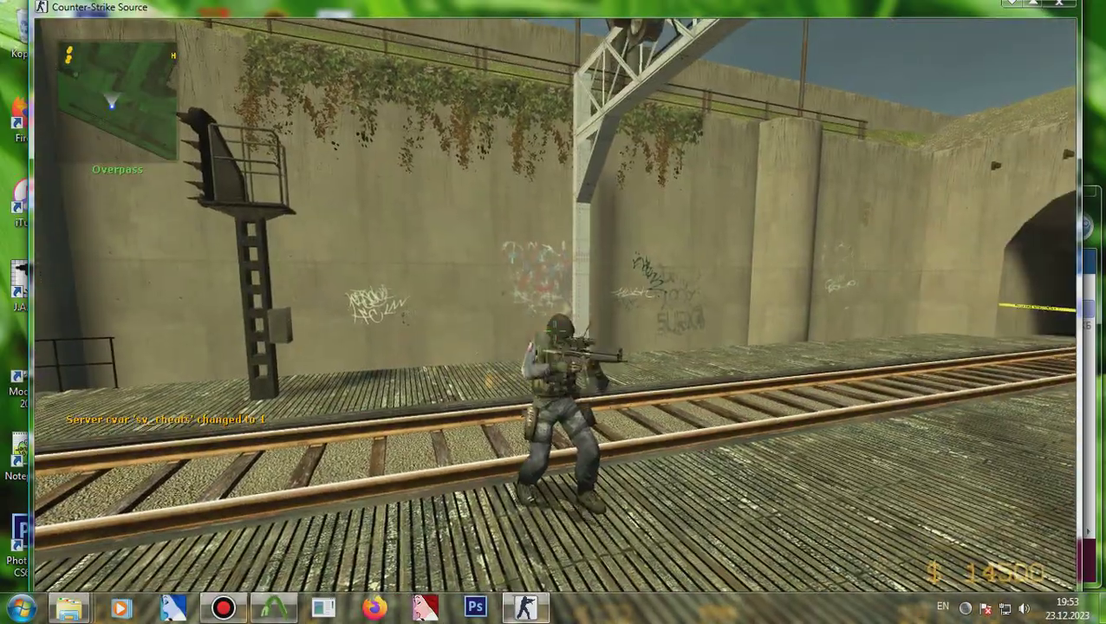
pyautogui.press('w')
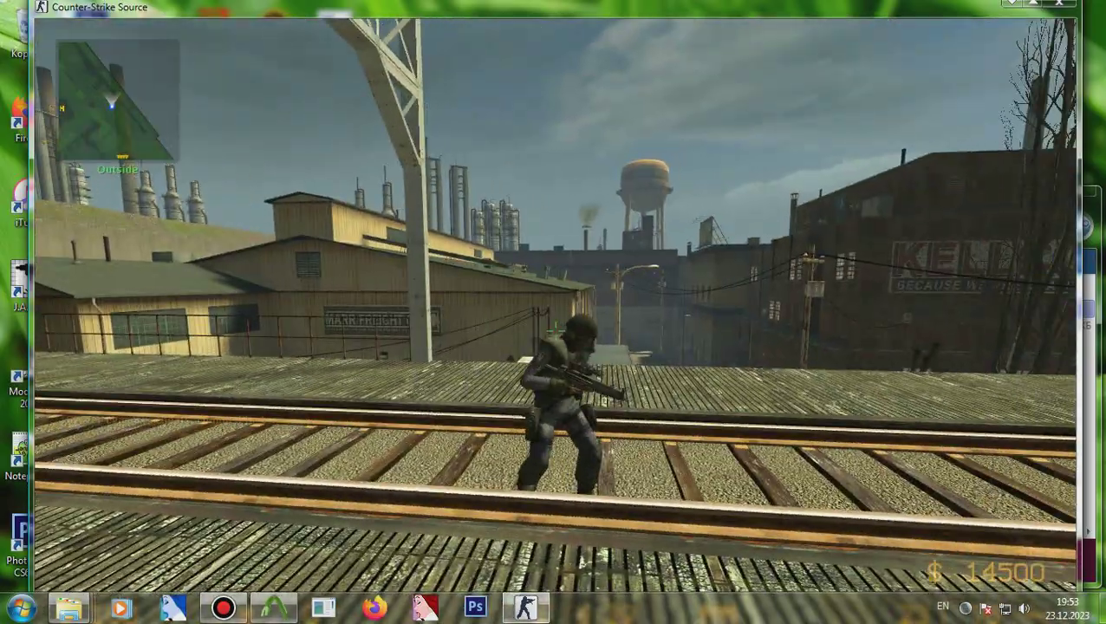